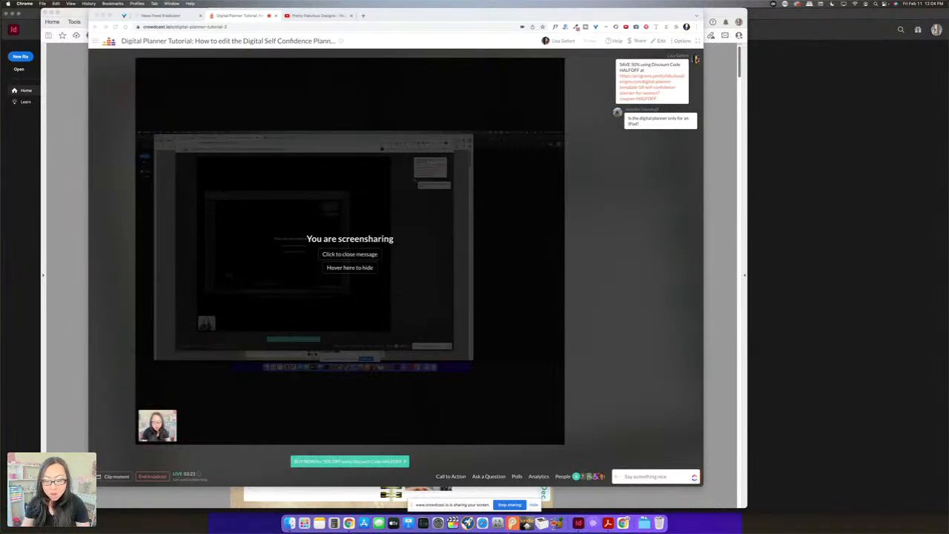
# Bring the Digital Self Confidence Planner PDF forward in Acrobat and enlarge its window to nearly fill the screen
pyautogui.click(608, 524)
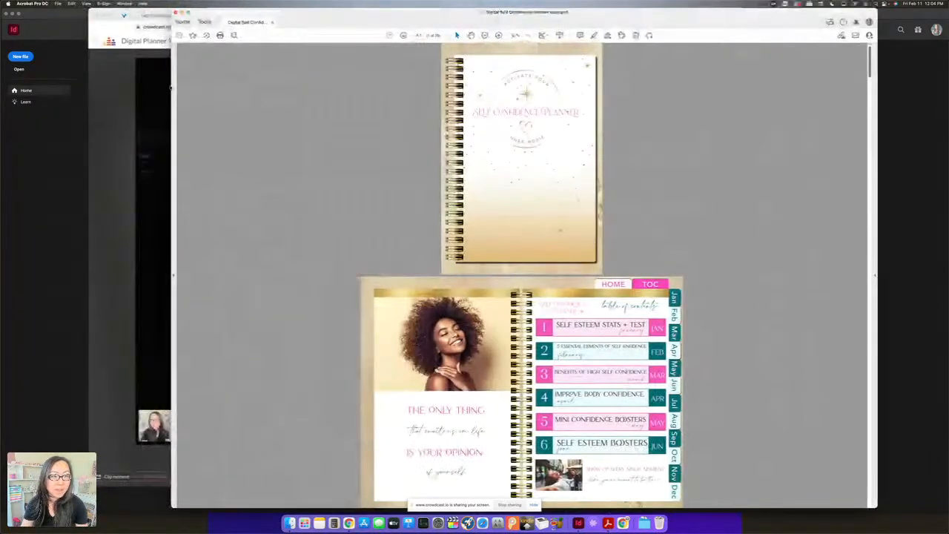
pyautogui.click(166, 86)
pyautogui.moveTo(436, 12); pyautogui.dragTo(1, 41)
pyautogui.moveTo(615, 14); pyautogui.dragTo(448, 2)
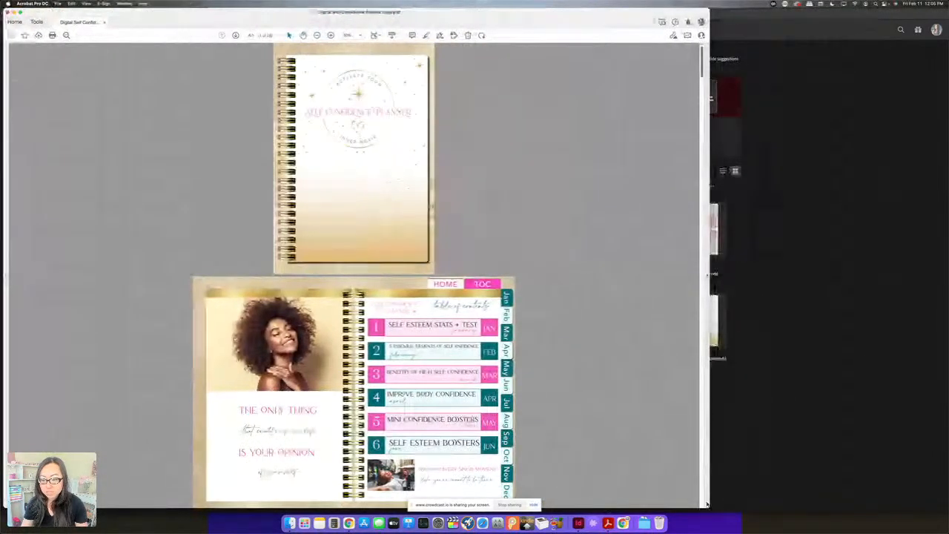
pyautogui.moveTo(708, 505); pyautogui.dragTo(918, 503)
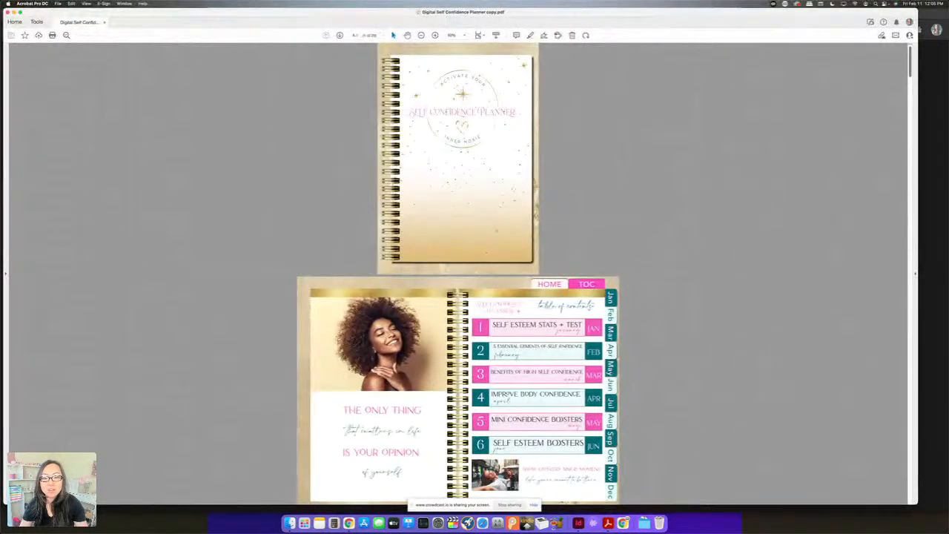
# Test the planner's month links for February, November and May, and return to the cover through the HOME link
pyautogui.scroll(-3, 458, 274)
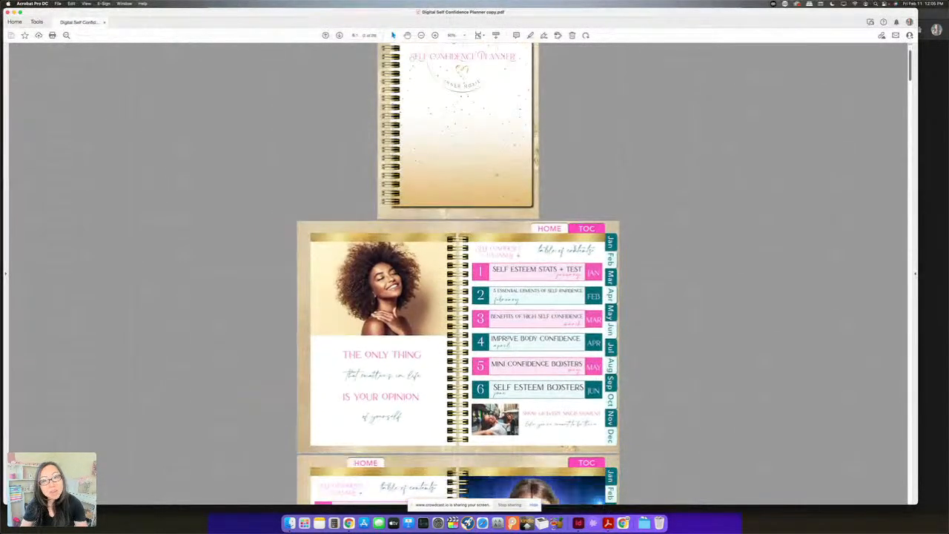
pyautogui.scroll(-2, 609, 227)
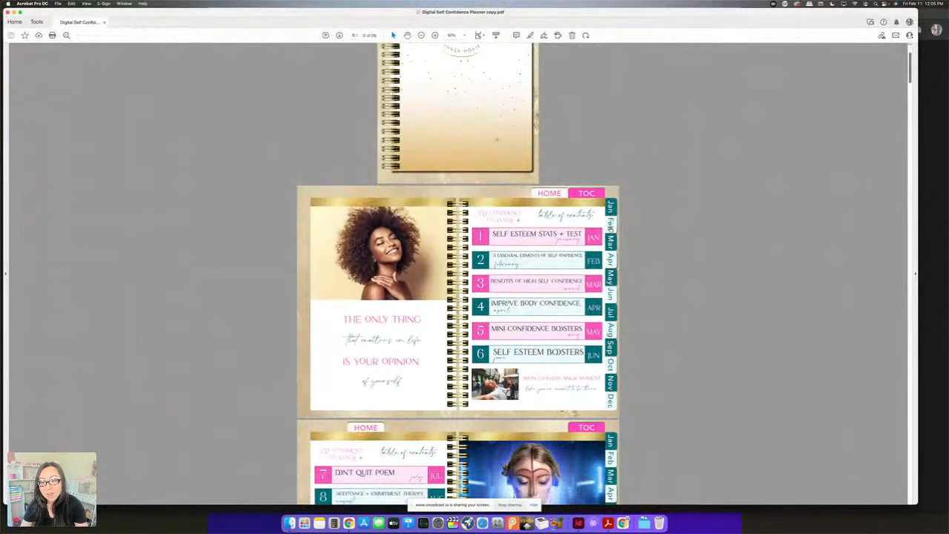
pyautogui.click(609, 226)
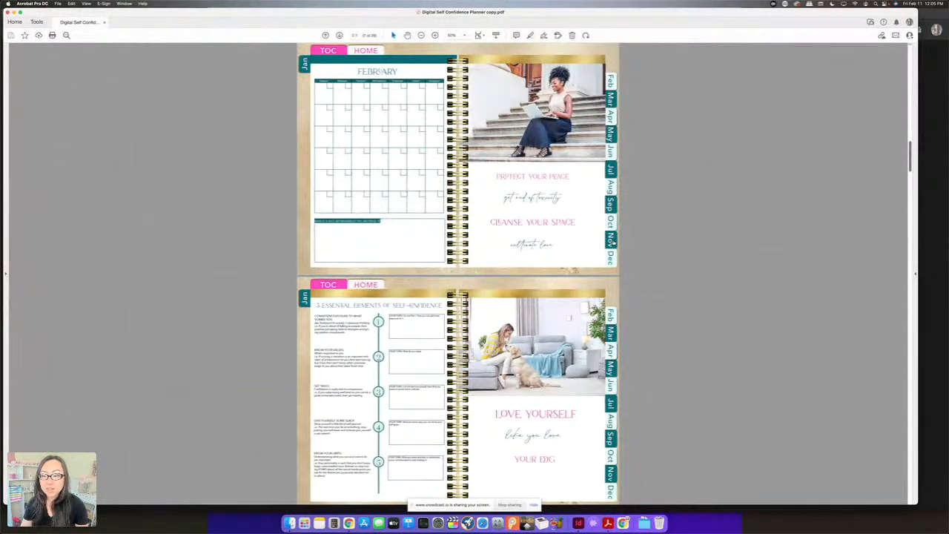
pyautogui.click(611, 237)
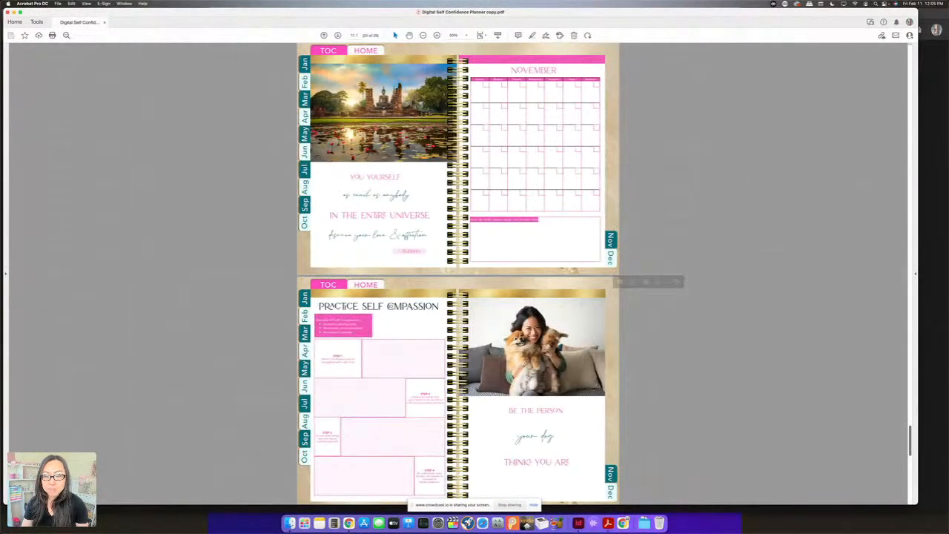
pyautogui.click(304, 135)
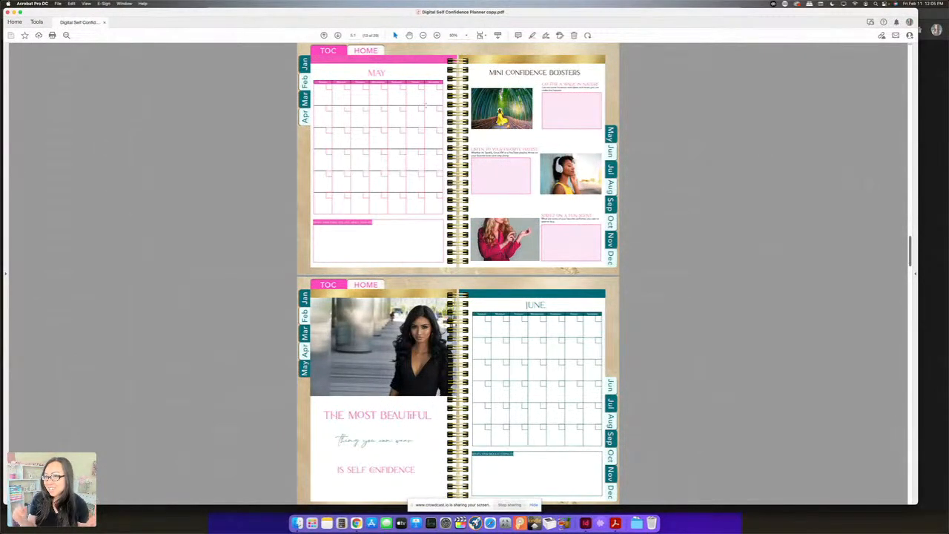
pyautogui.click(363, 52)
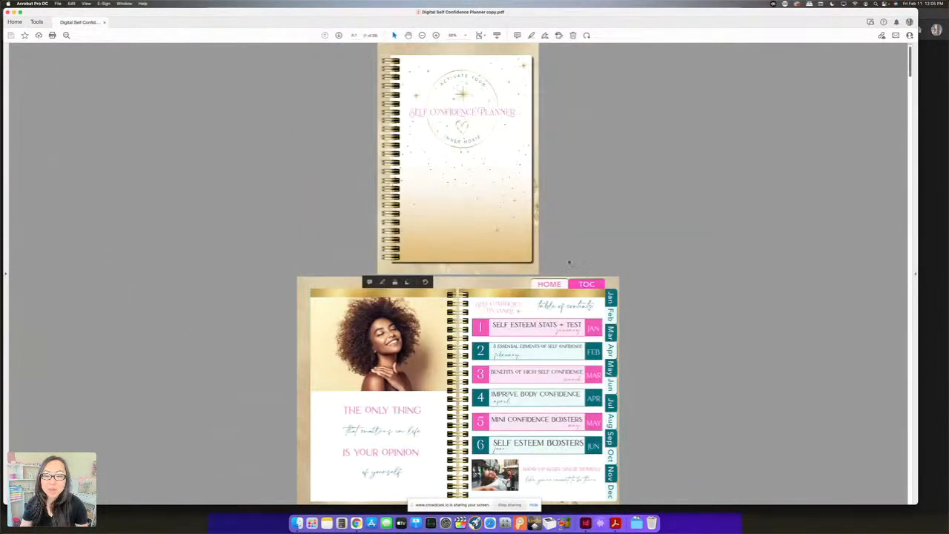
# Follow the planner's TOC and HOME links, jump to February, and return to the table of contents
pyautogui.click(586, 285)
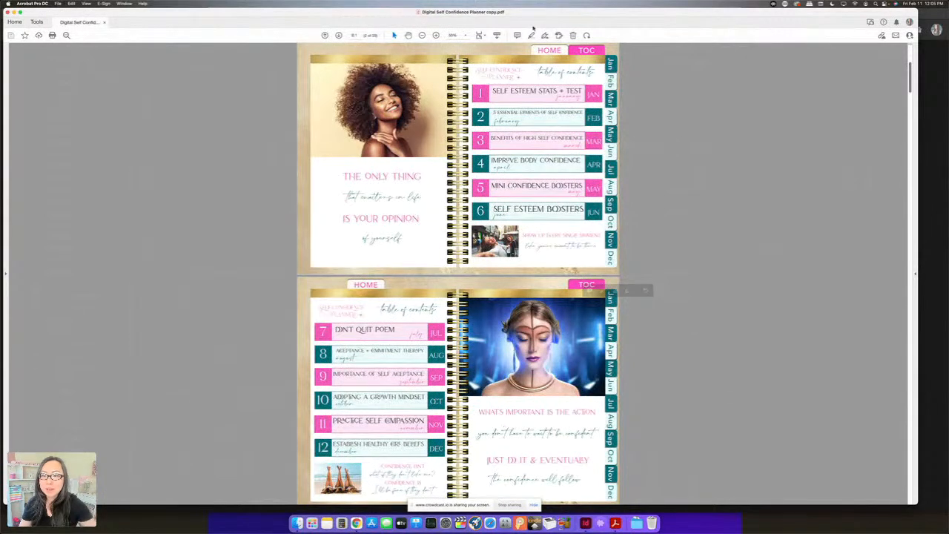
pyautogui.click(557, 50)
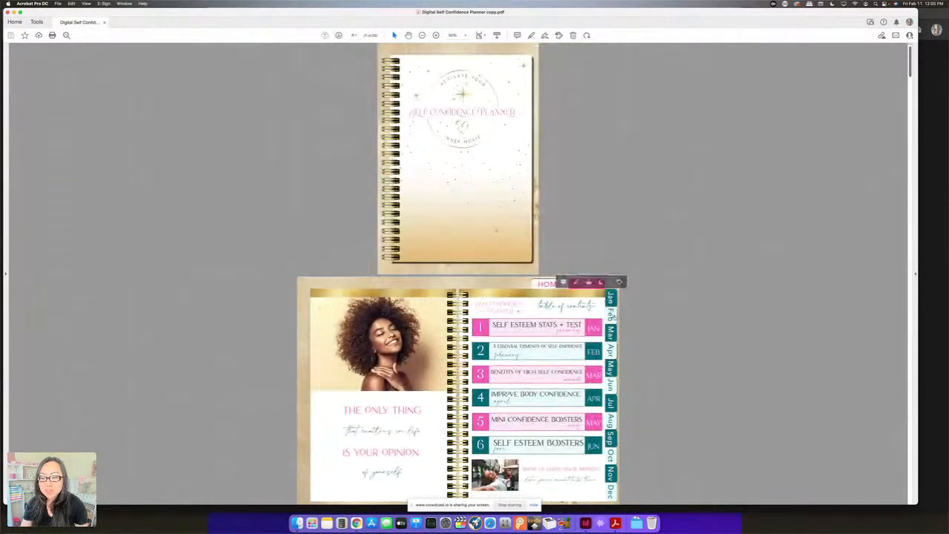
pyautogui.click(612, 319)
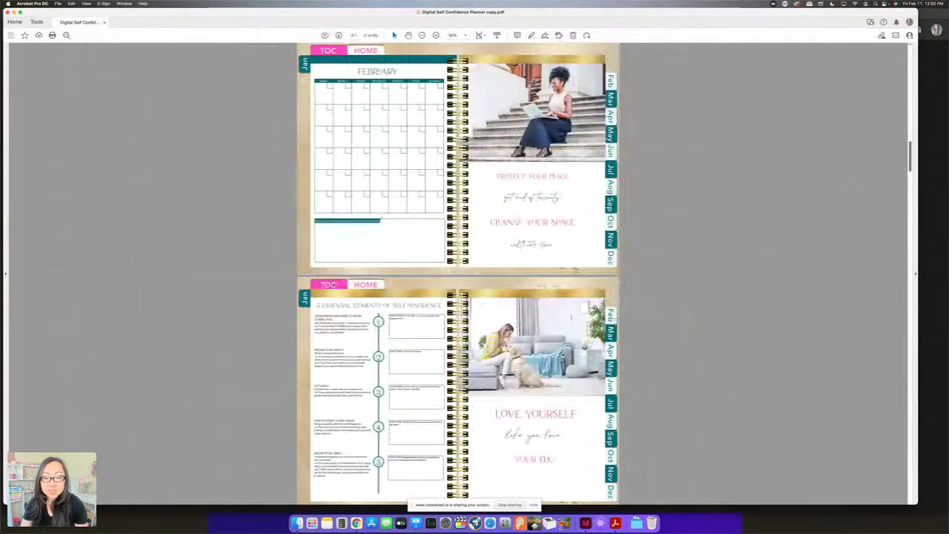
pyautogui.click(330, 284)
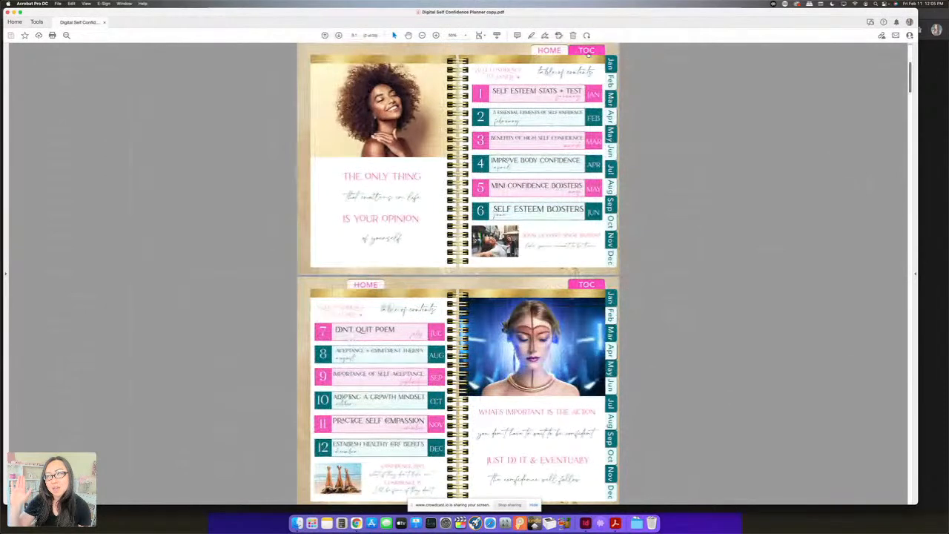
# Go from the table of contents to November, and use the side month links to reach April and January
pyautogui.click(610, 240)
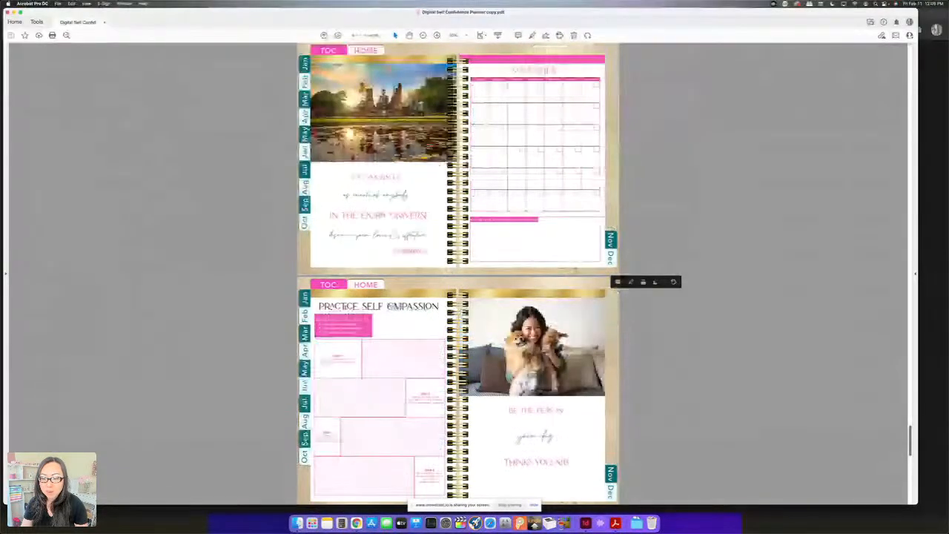
pyautogui.scroll(-1, 292, 381)
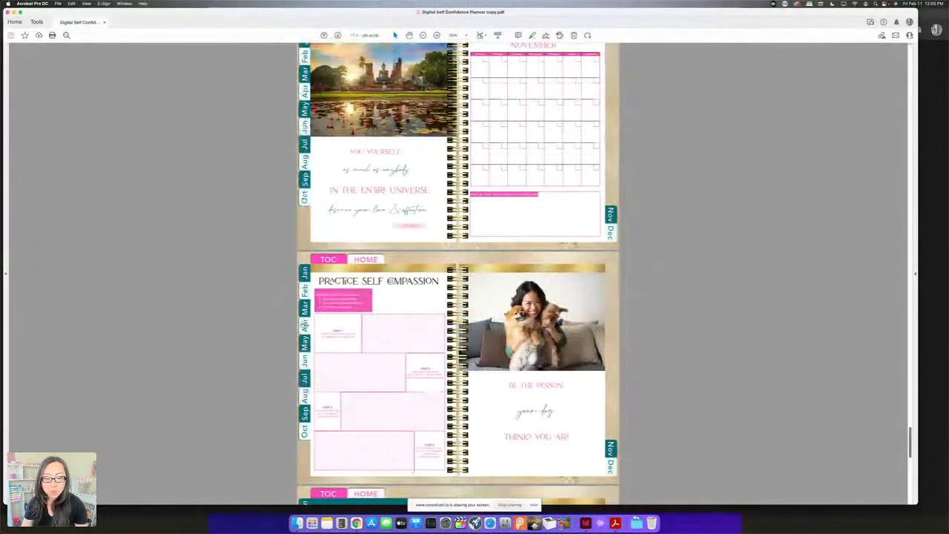
pyautogui.click(305, 324)
pyautogui.click(305, 300)
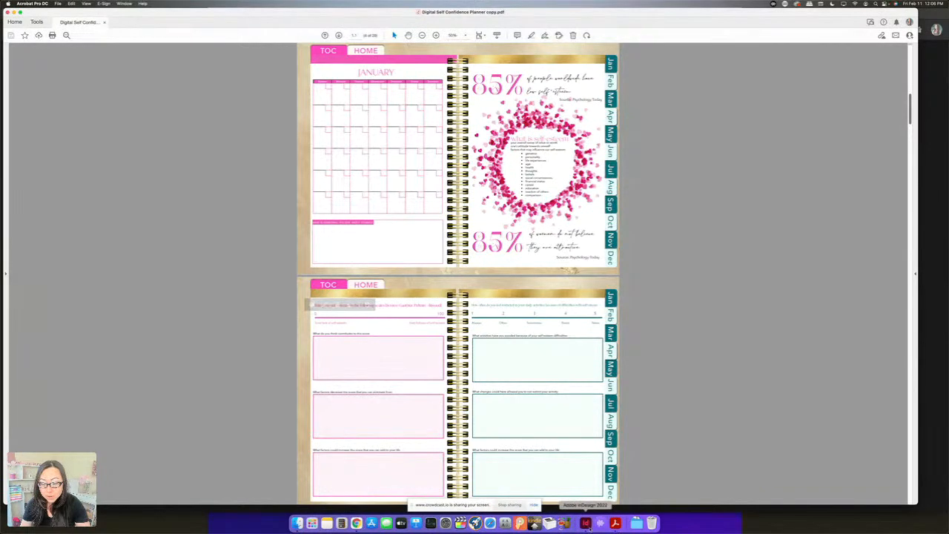
# Switch to InDesign, bring in the Finder window showing 05 Sales File, and point out the Digital Planner and JPEGs zip archives
pyautogui.click(585, 522)
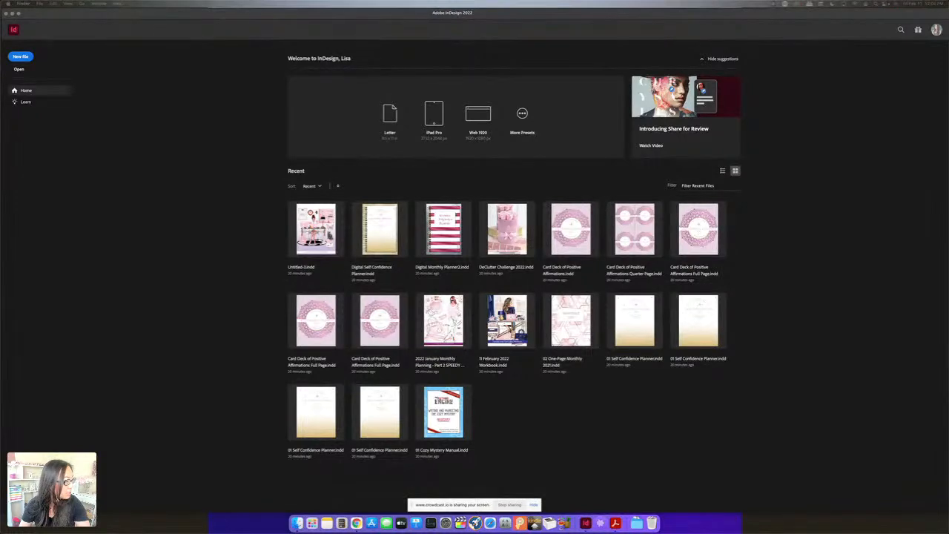
pyautogui.moveTo(0, 182); pyautogui.dragTo(377, 72)
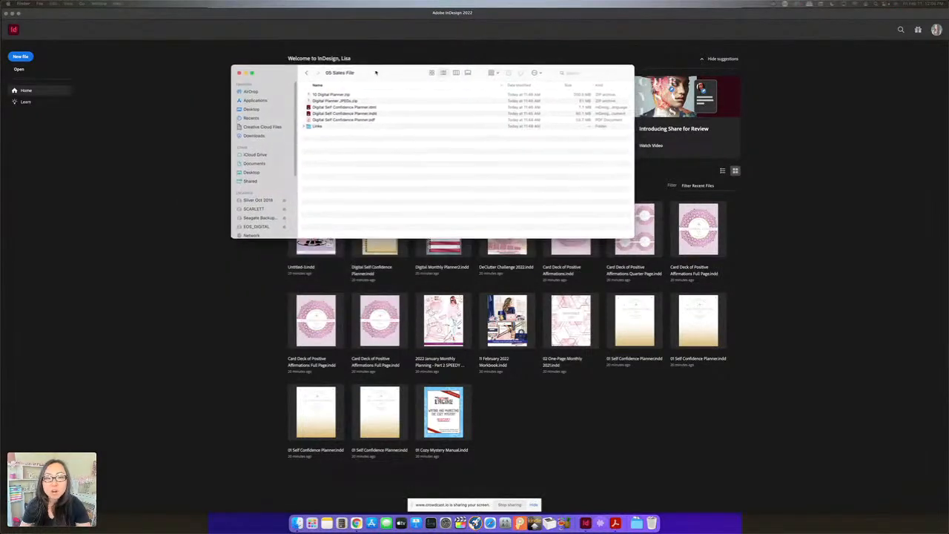
pyautogui.click(332, 95)
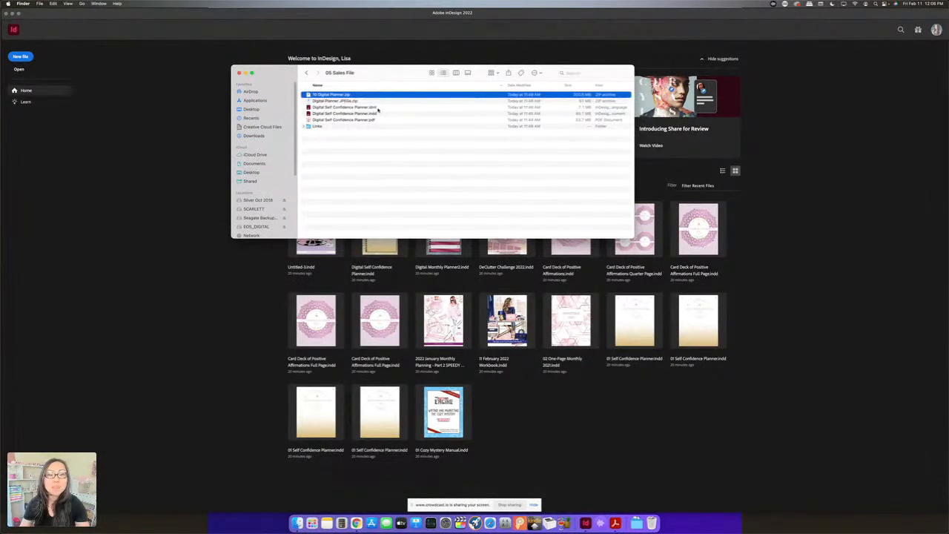
pyautogui.click(344, 101)
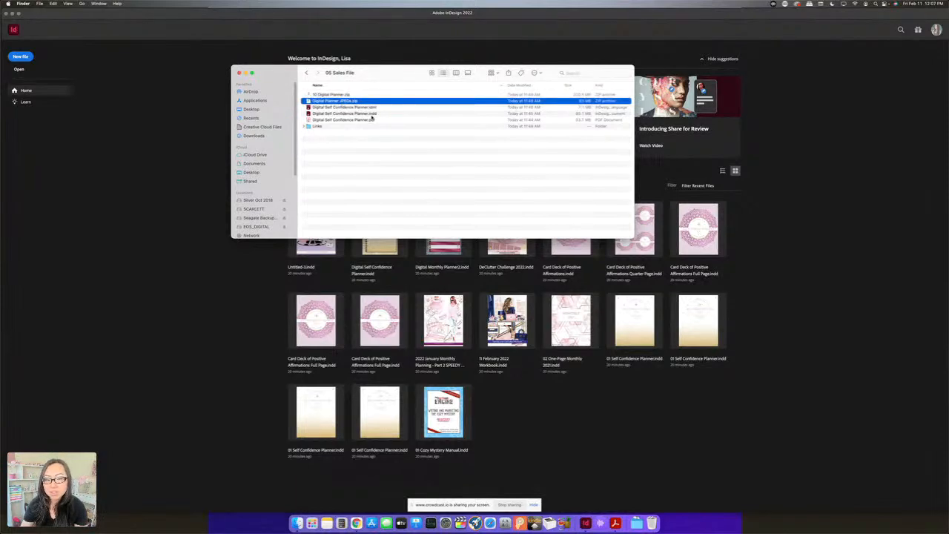
# Preview Digital Self Confidence Planner7.jpg and Planner8.jpg from the JPEGs folder of 18 Digital Planner, closing each image
pyautogui.click(307, 73)
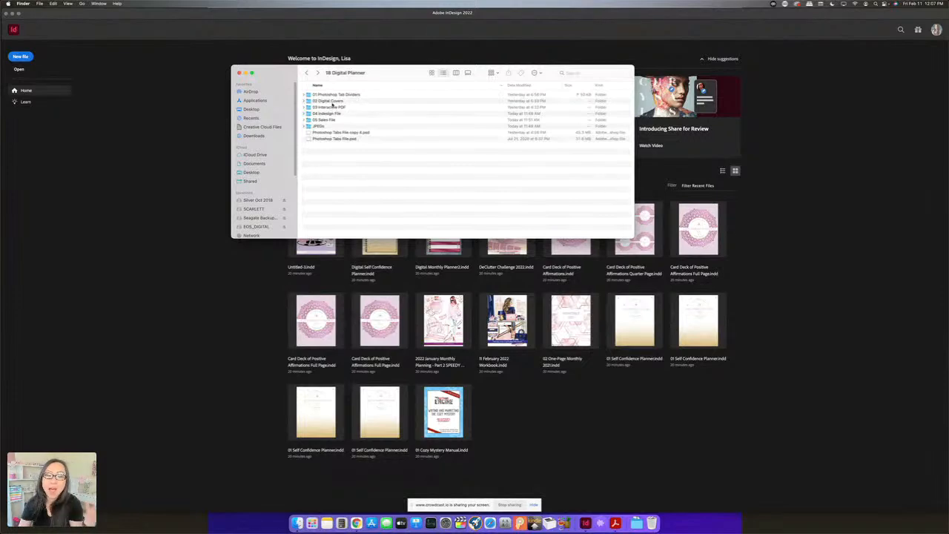
pyautogui.doubleClick(319, 127)
pyautogui.doubleClick(360, 131)
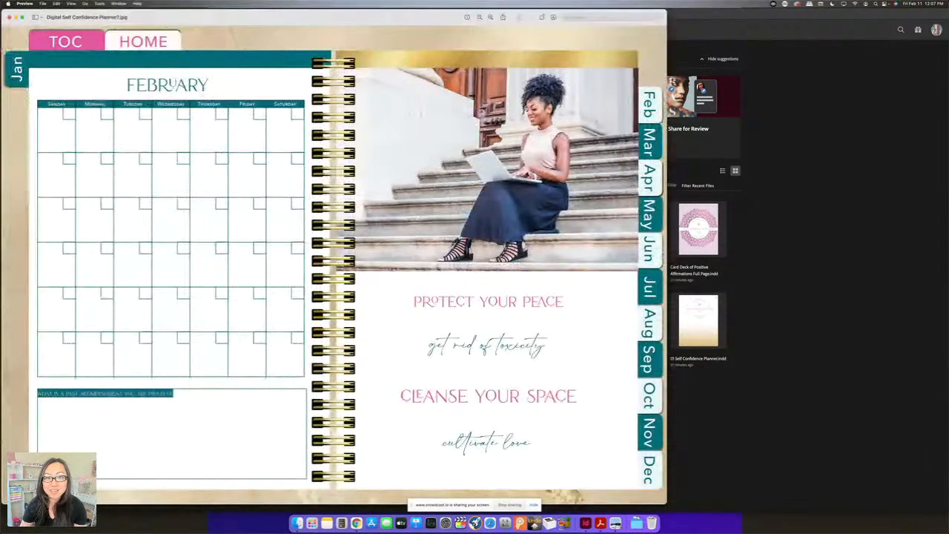
pyautogui.click(9, 17)
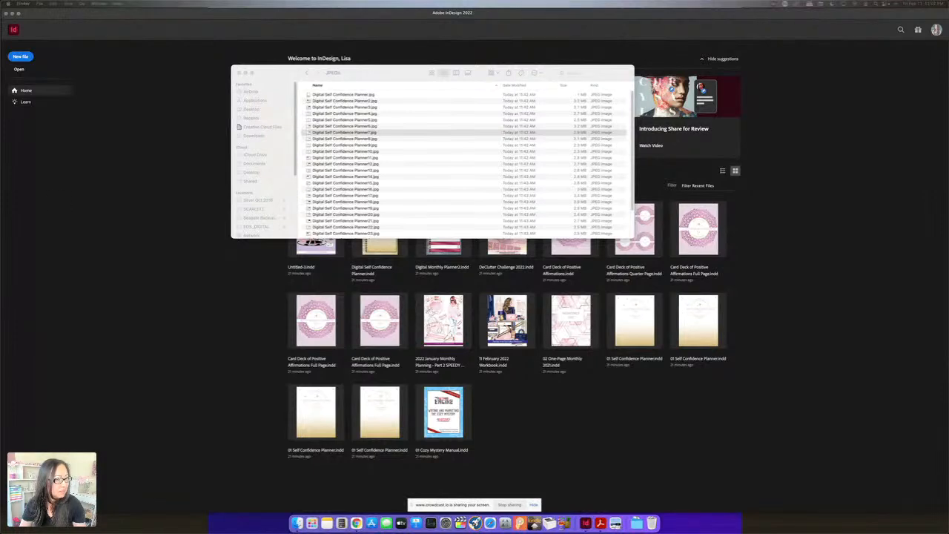
pyautogui.doubleClick(344, 139)
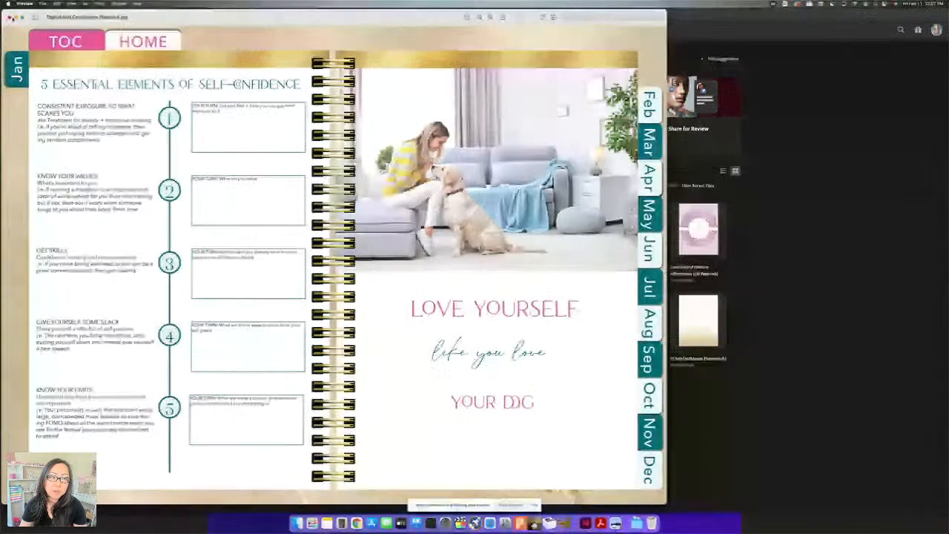
pyautogui.click(10, 17)
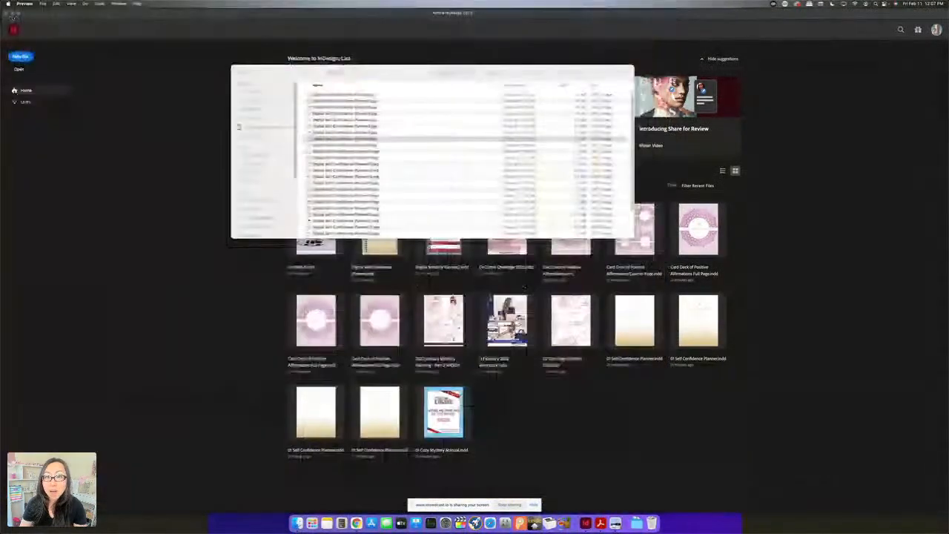
# Open Digital Self Confidence Planner copy.indd from the planner folder inside 04 Indesign File, dismissing the missing links and missing fonts notices
pyautogui.click(154, 187)
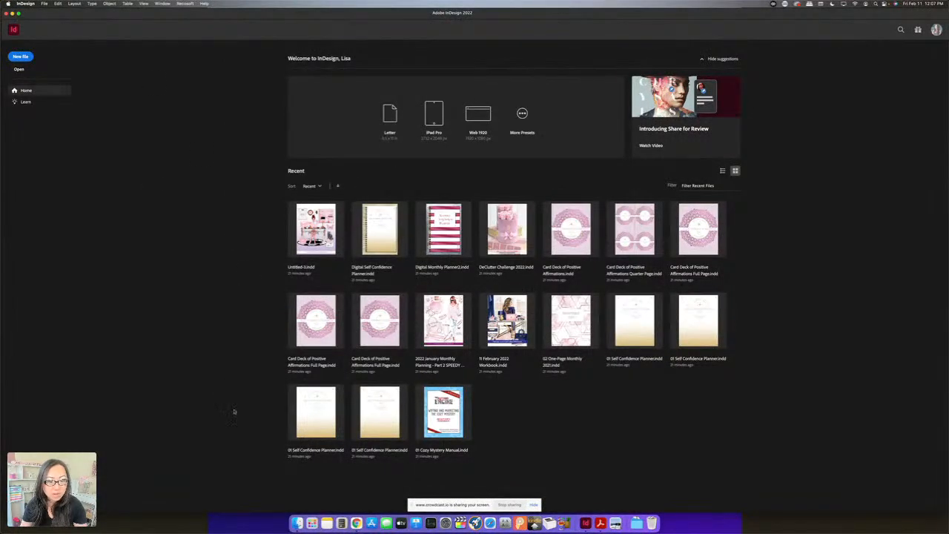
pyautogui.click(297, 523)
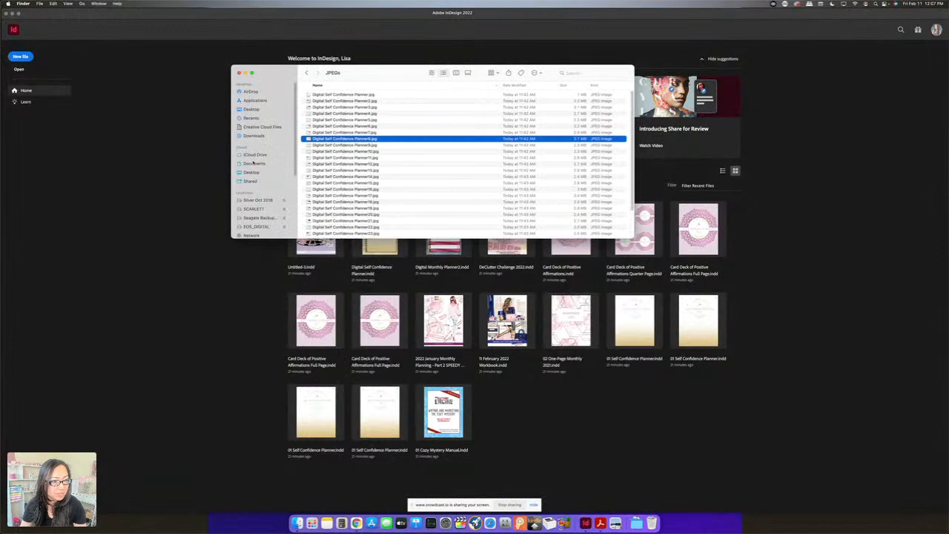
pyautogui.click(305, 73)
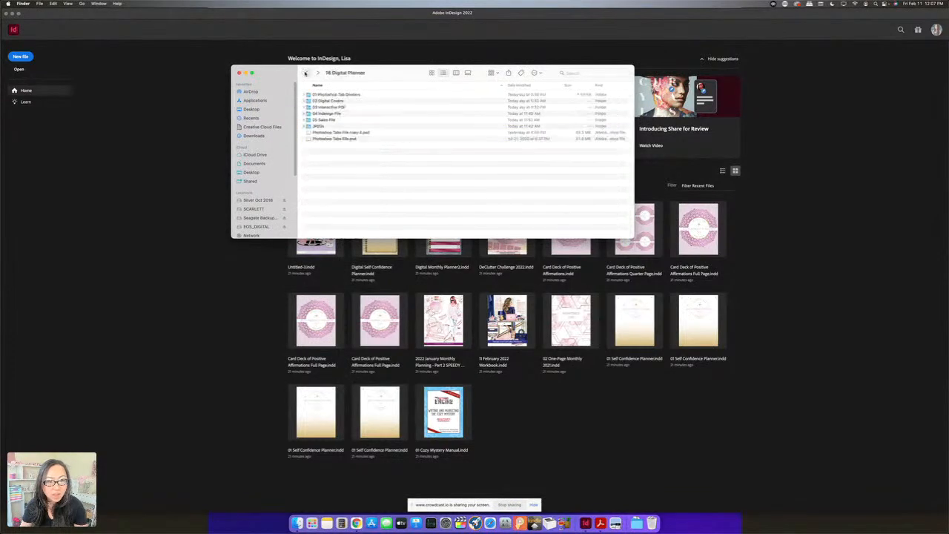
pyautogui.doubleClick(323, 113)
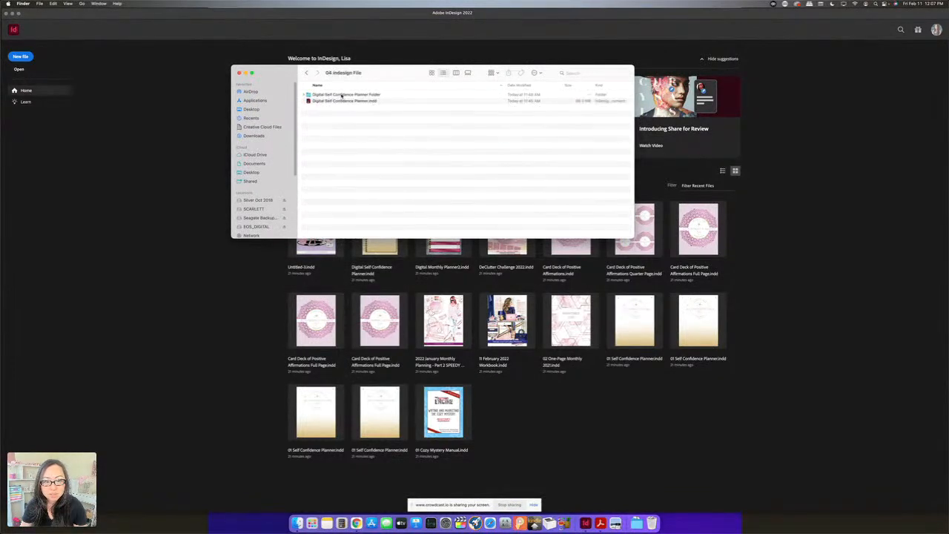
pyautogui.doubleClick(341, 95)
pyautogui.doubleClick(359, 102)
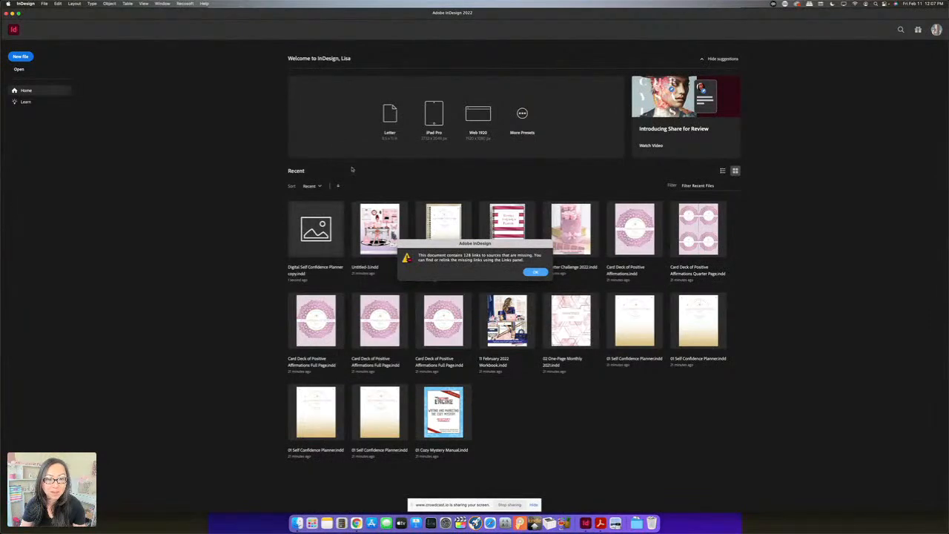
pyautogui.click(534, 272)
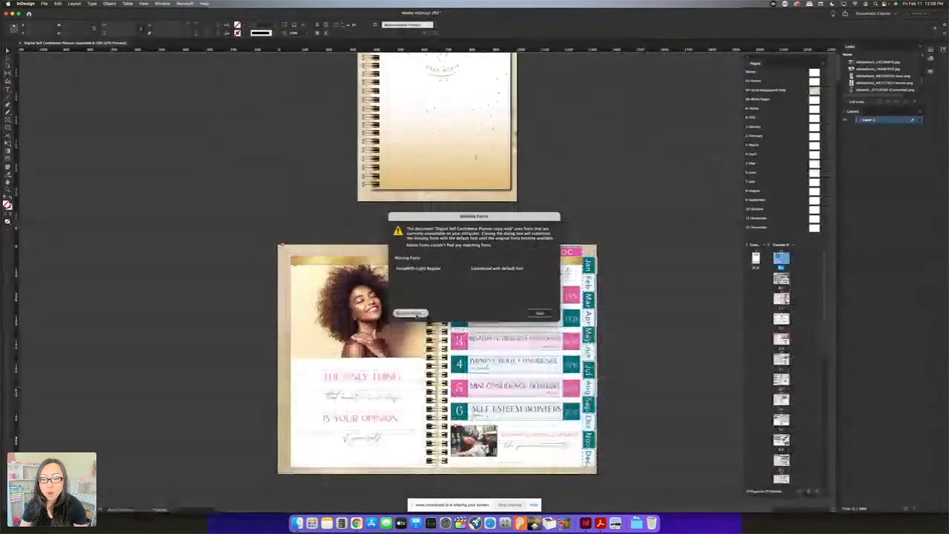
pyautogui.click(539, 312)
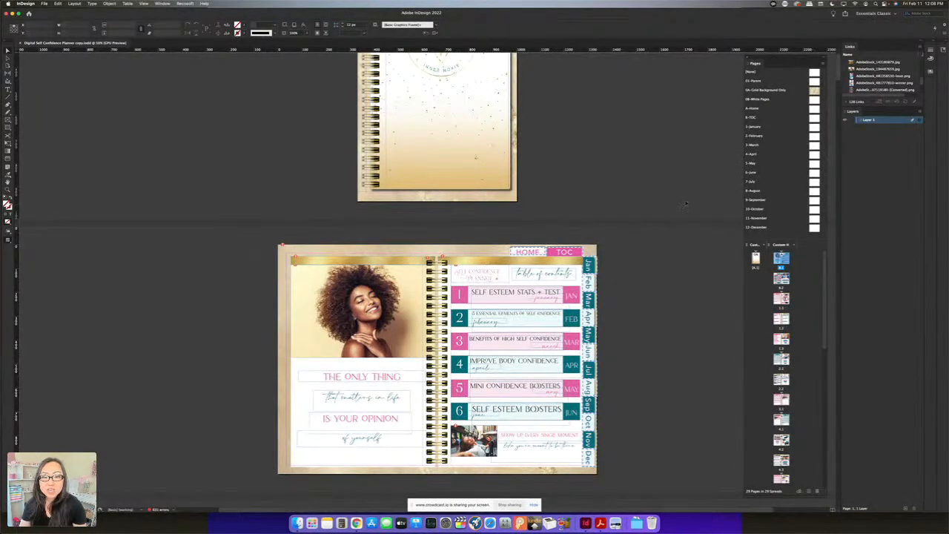
# Examine the list of available workspaces, pointing out Essentials Classic, and close it without switching
pyautogui.scroll(3, 685, 203)
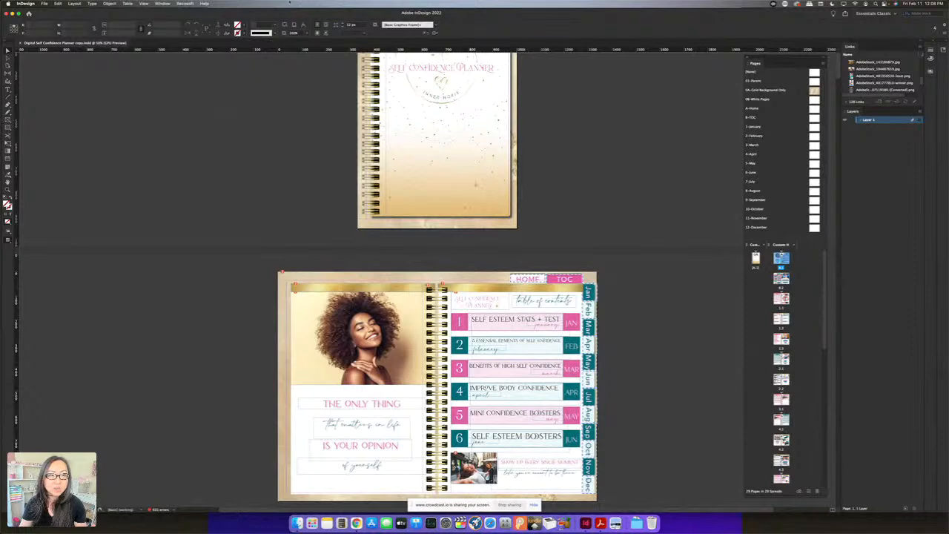
pyautogui.click(163, 3)
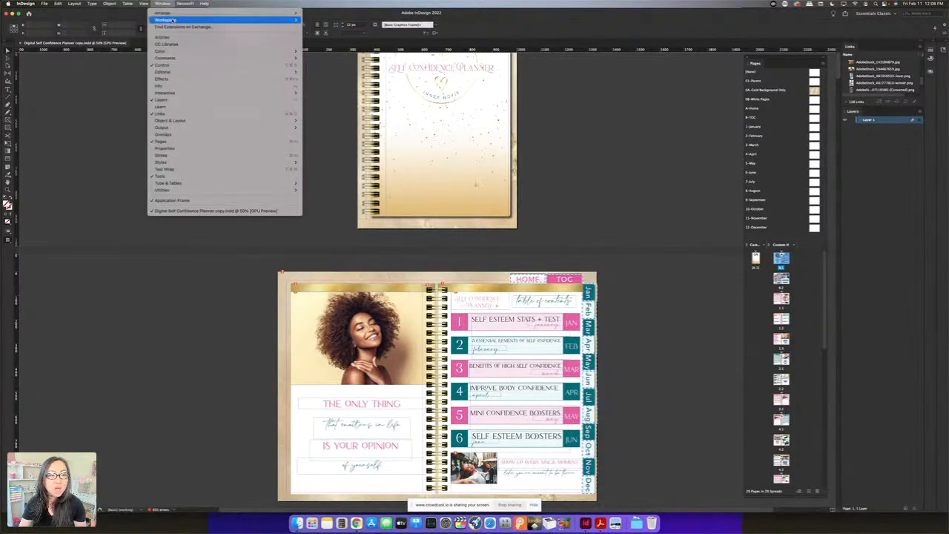
pyautogui.moveTo(172, 20)
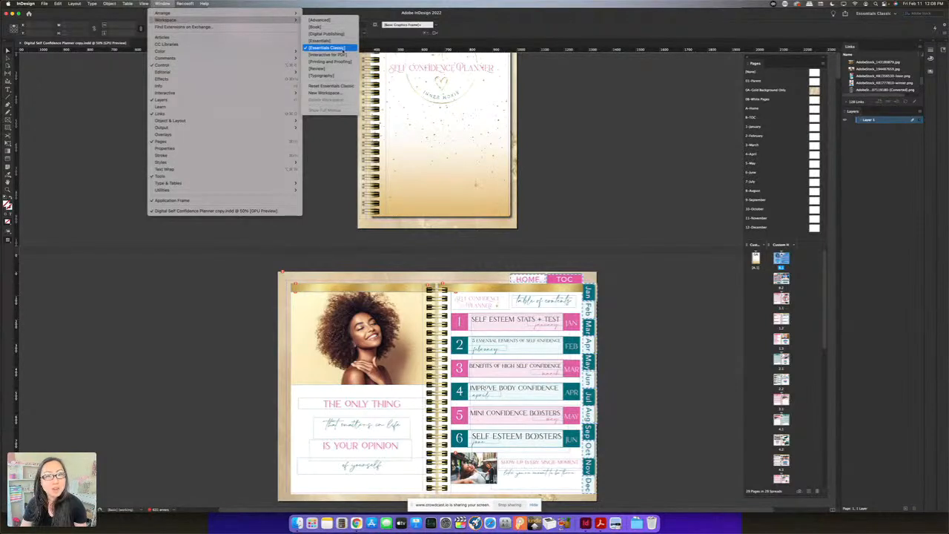
pyautogui.click(590, 196)
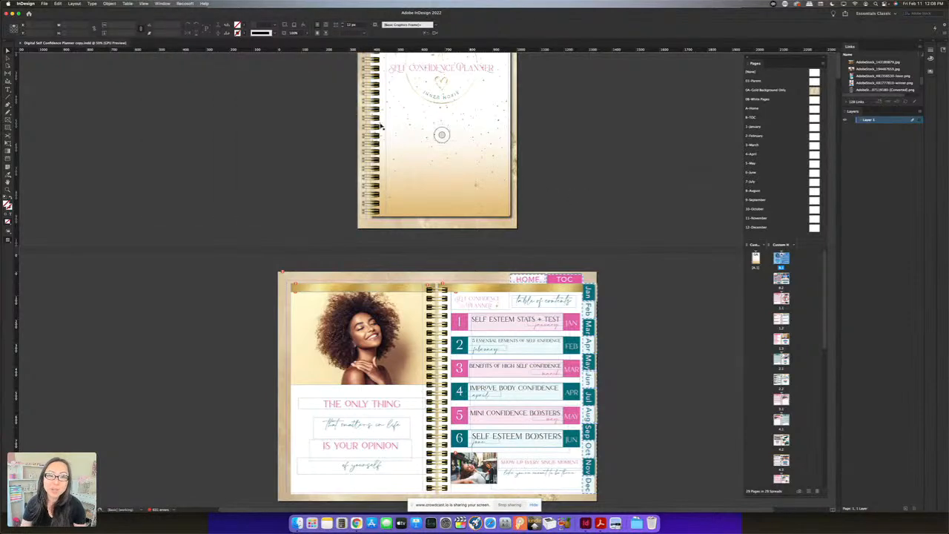
# Switch the workspace to Essentials to show the different layout, and return to Essentials Classic
pyautogui.click(162, 4)
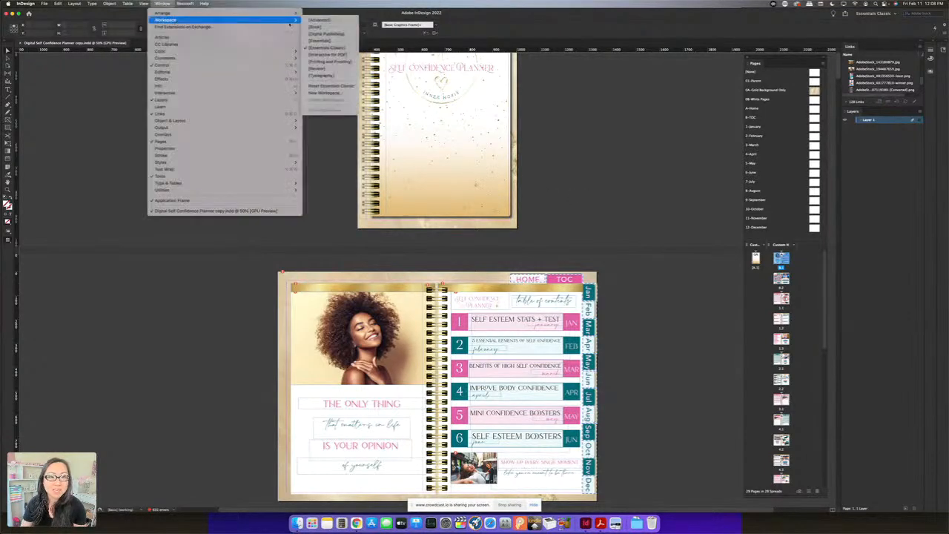
pyautogui.click(326, 40)
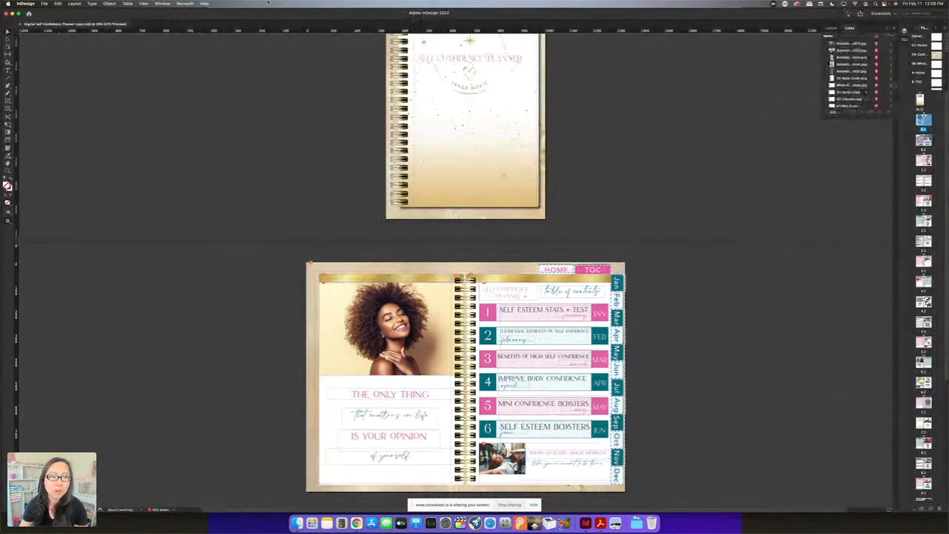
pyautogui.click(163, 3)
pyautogui.moveTo(169, 20)
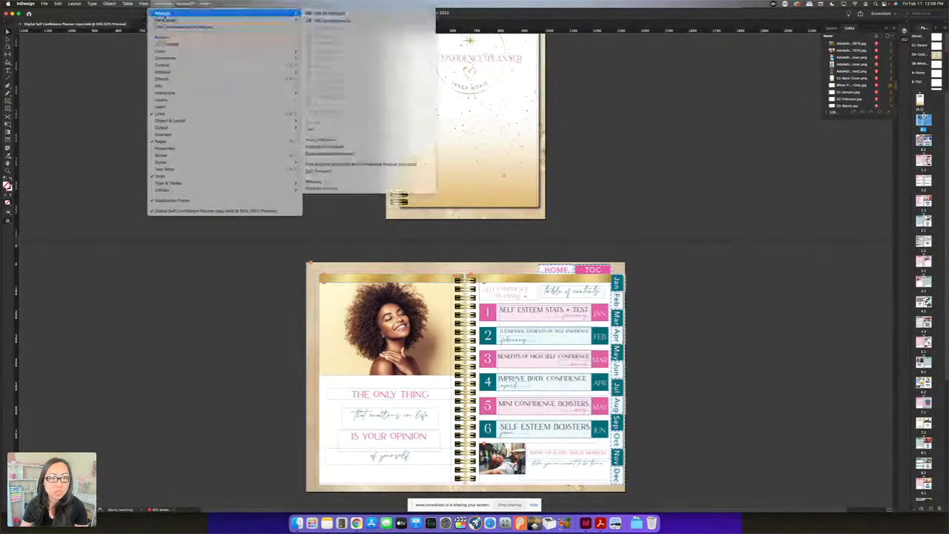
pyautogui.click(328, 40)
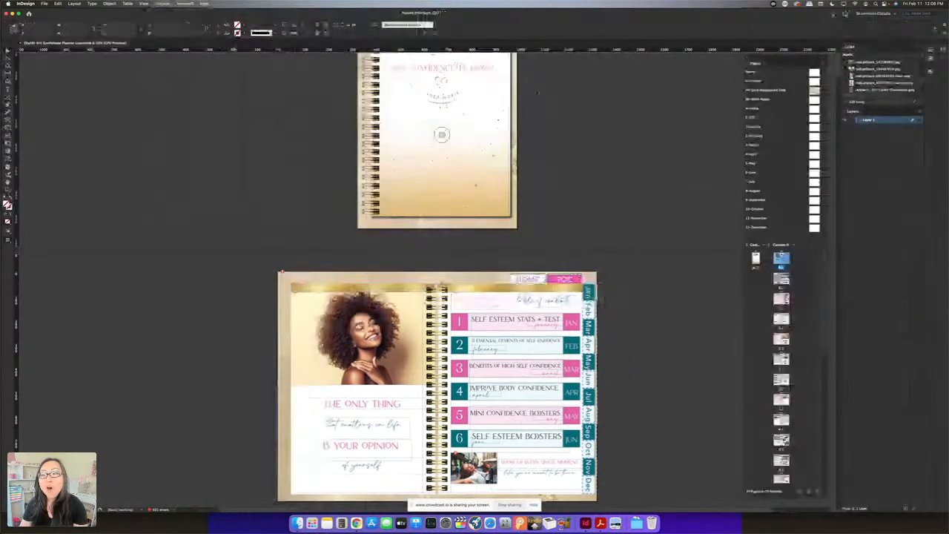
# Point out the Pages panel in the window list, move the panel slightly, and adjust the divider between parent pages and document pages
pyautogui.click(164, 5)
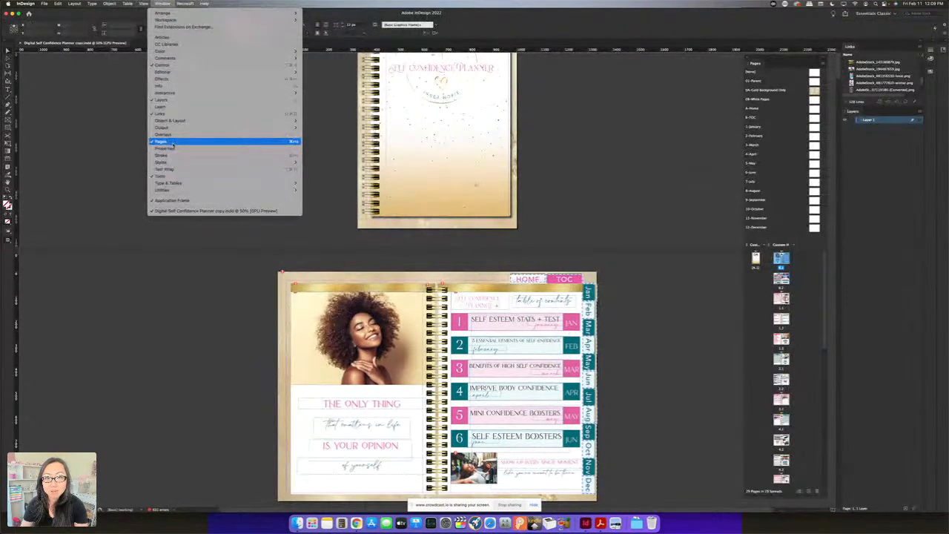
pyautogui.click(173, 142)
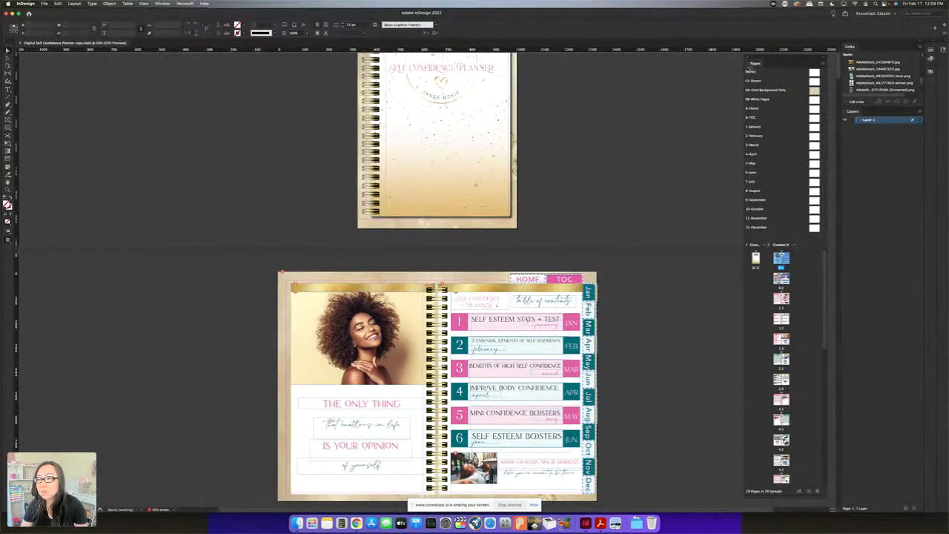
pyautogui.moveTo(771, 58)
pyautogui.mouseDown()
pyautogui.moveTo(800, 72)
pyautogui.moveTo(775, 53)
pyautogui.moveTo(859, 49)
pyautogui.moveTo(778, 58)
pyautogui.mouseUp()
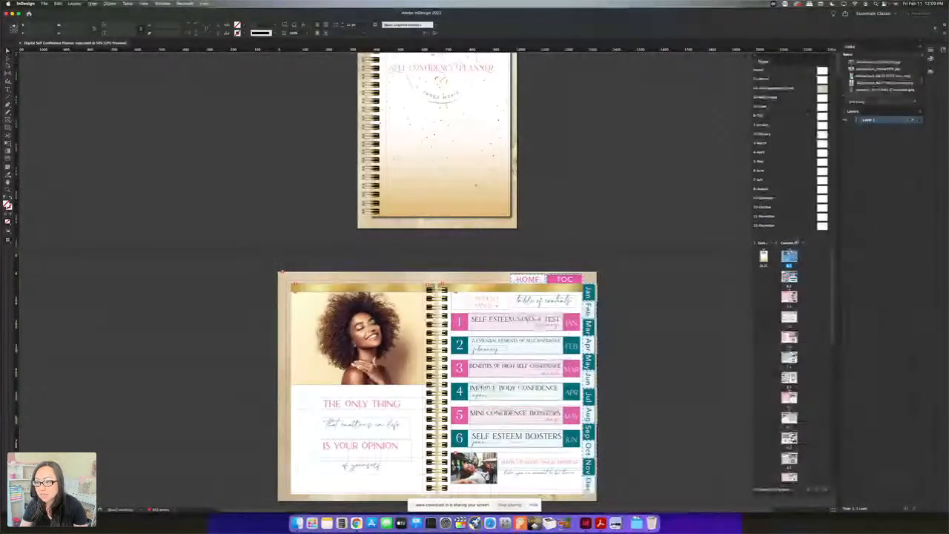
pyautogui.moveTo(791, 236)
pyautogui.mouseDown()
pyautogui.moveTo(792, 248)
pyautogui.moveTo(794, 236)
pyautogui.mouseUp()
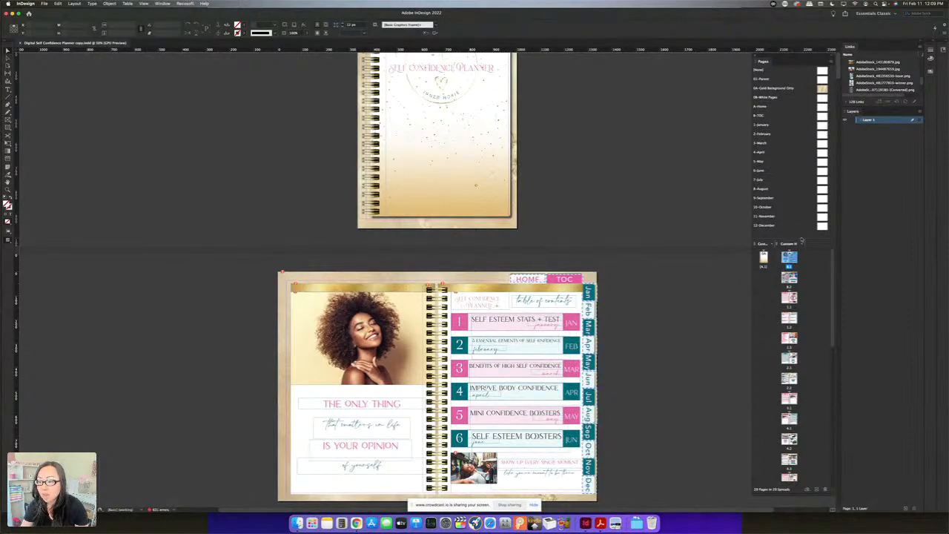
pyautogui.moveTo(801, 240)
pyautogui.mouseDown()
pyautogui.moveTo(801, 227)
pyautogui.moveTo(800, 235)
pyautogui.mouseUp()
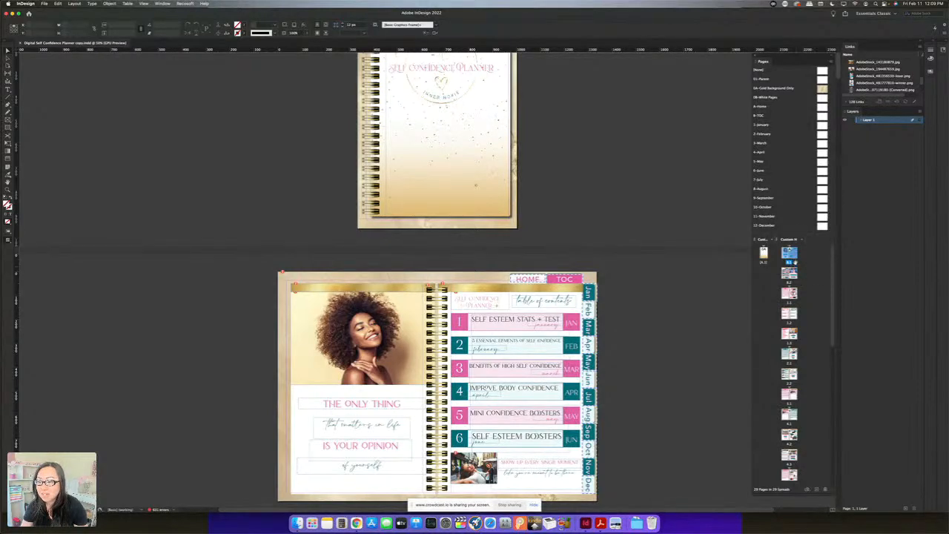
pyautogui.moveTo(793, 233)
pyautogui.mouseDown()
pyautogui.moveTo(795, 189)
pyautogui.moveTo(796, 235)
pyautogui.mouseUp()
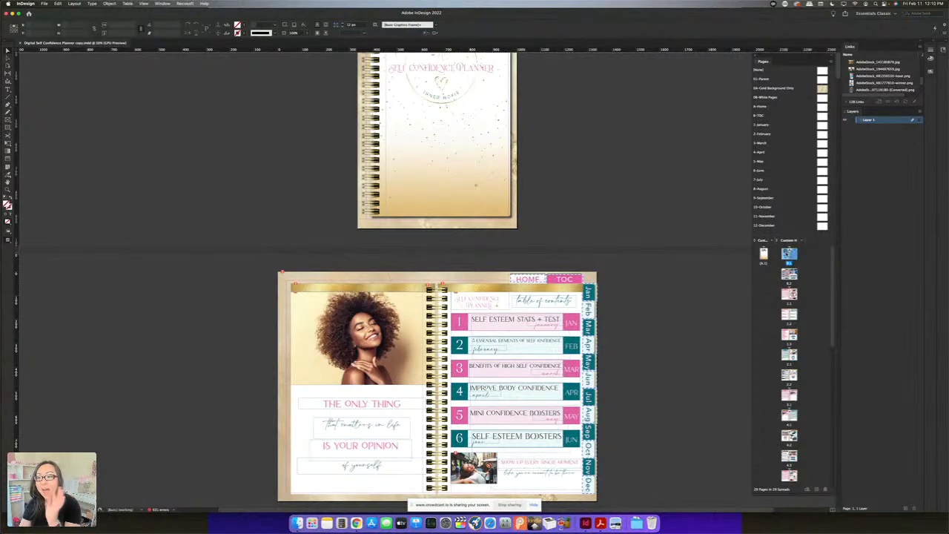
# View the A-Home and 2-February parent spreads, and look through the document page thumbnails below them
pyautogui.doubleClick(763, 108)
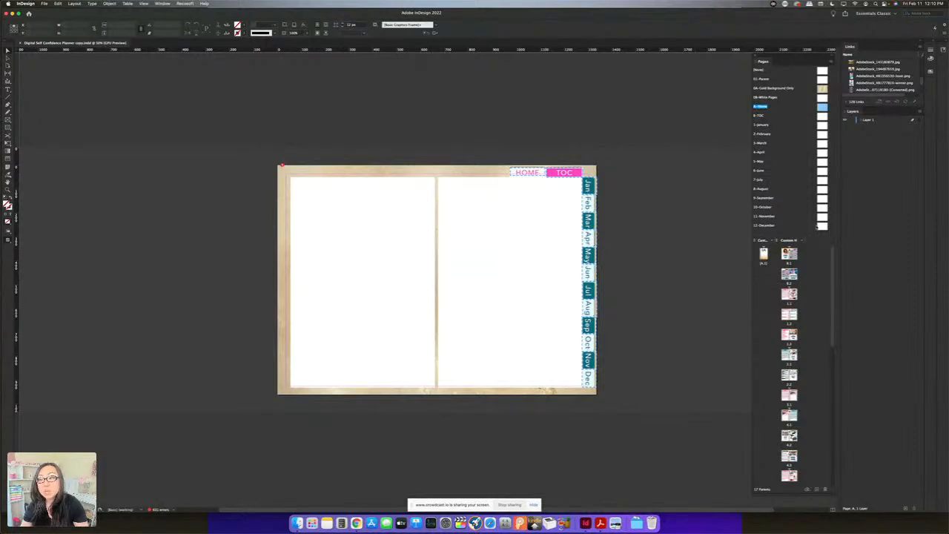
pyautogui.doubleClick(764, 134)
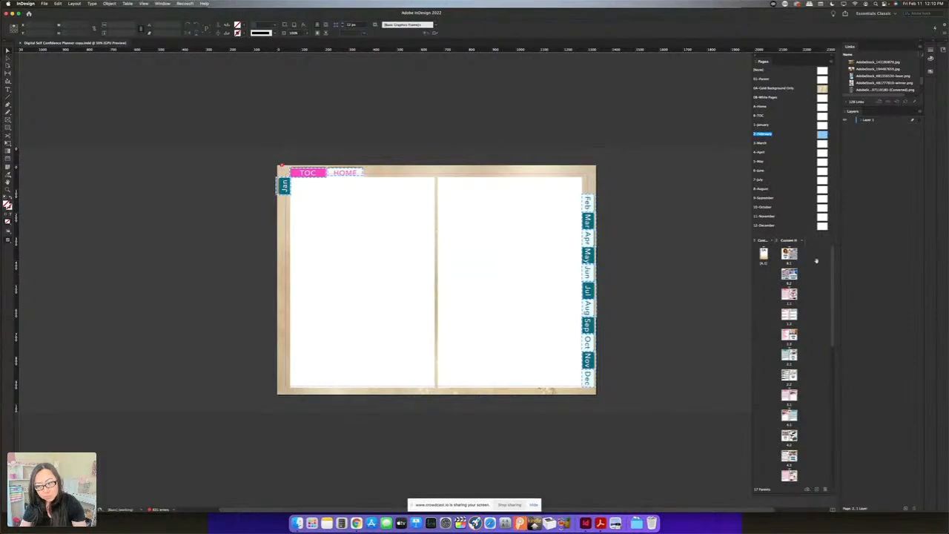
pyautogui.scroll(-3, 786, 327)
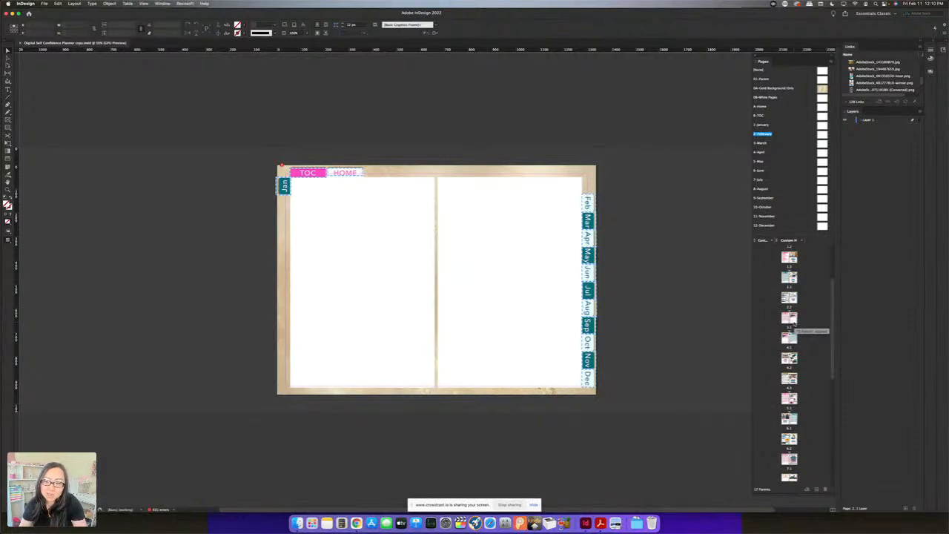
pyautogui.scroll(-2, 800, 323)
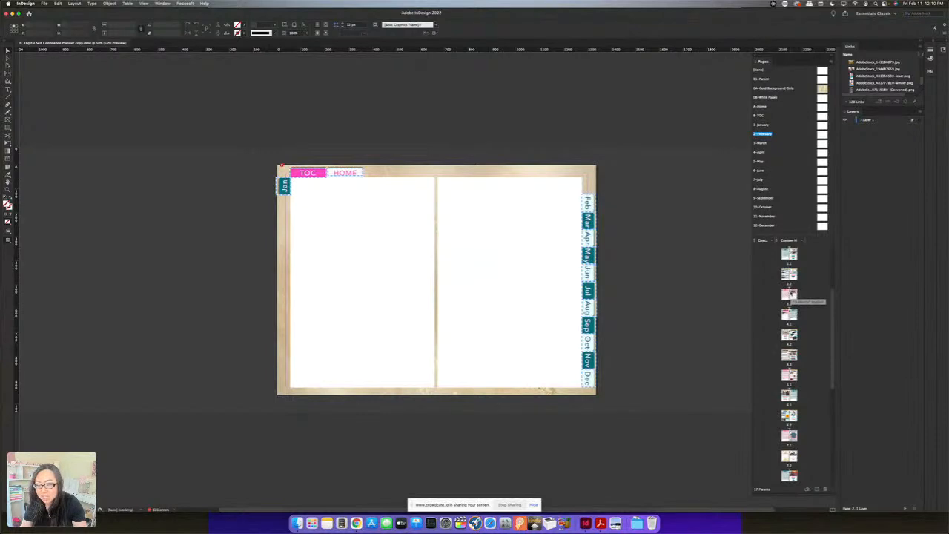
pyautogui.scroll(-5, 792, 334)
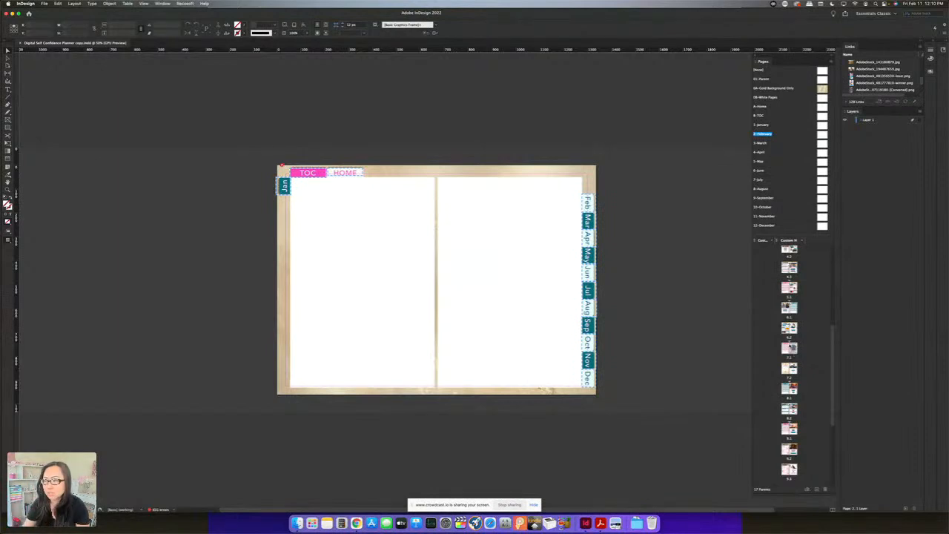
pyautogui.scroll(10, 803, 267)
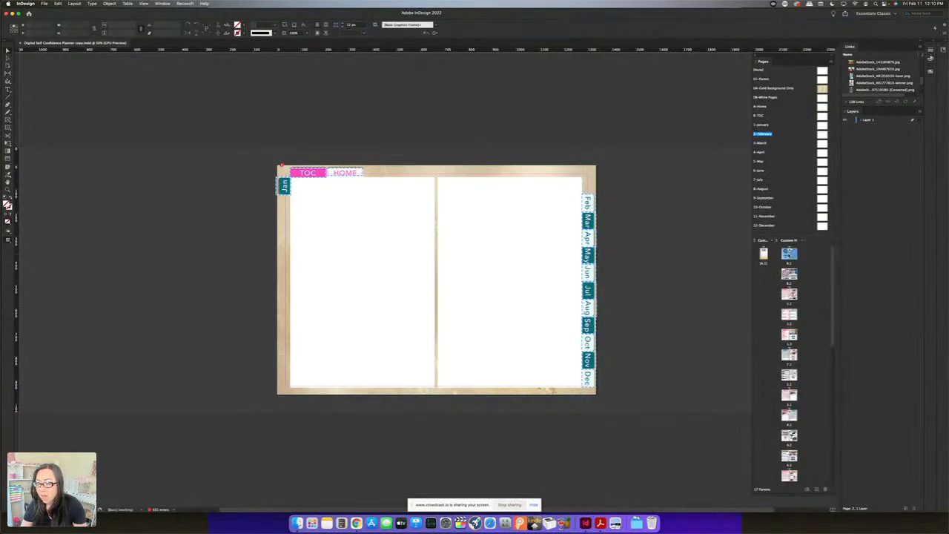
# Return to the planner's cover page and start relinking its missing background image
pyautogui.doubleClick(788, 255)
pyautogui.scroll(5, 469, 175)
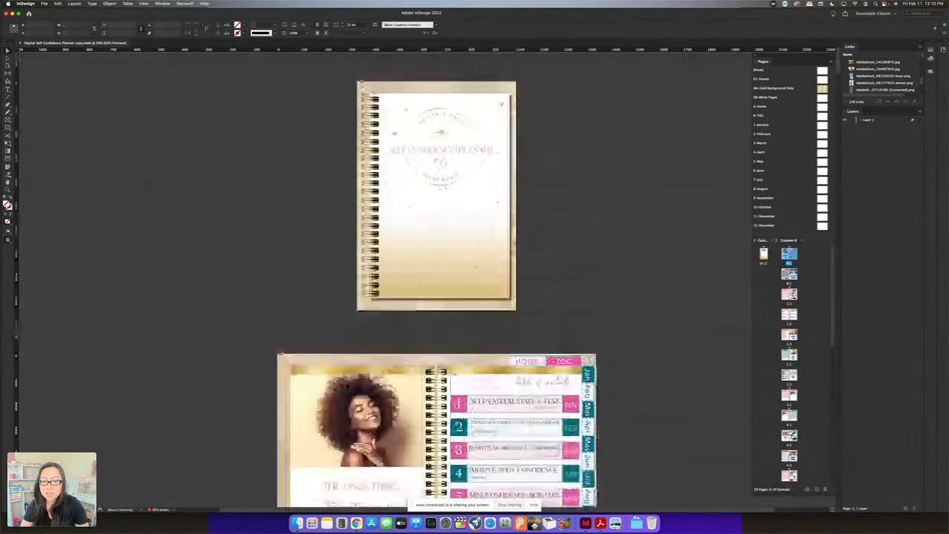
pyautogui.click(469, 175)
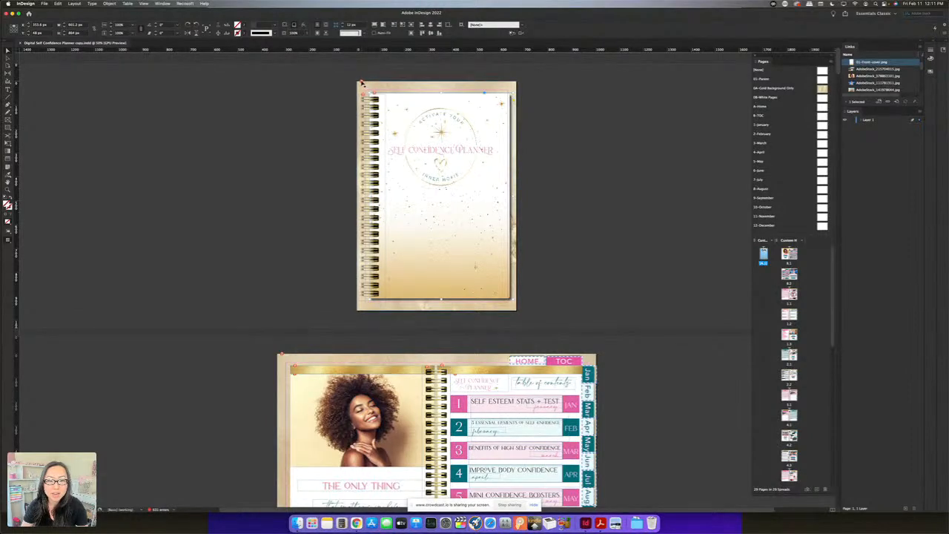
pyautogui.click(364, 84)
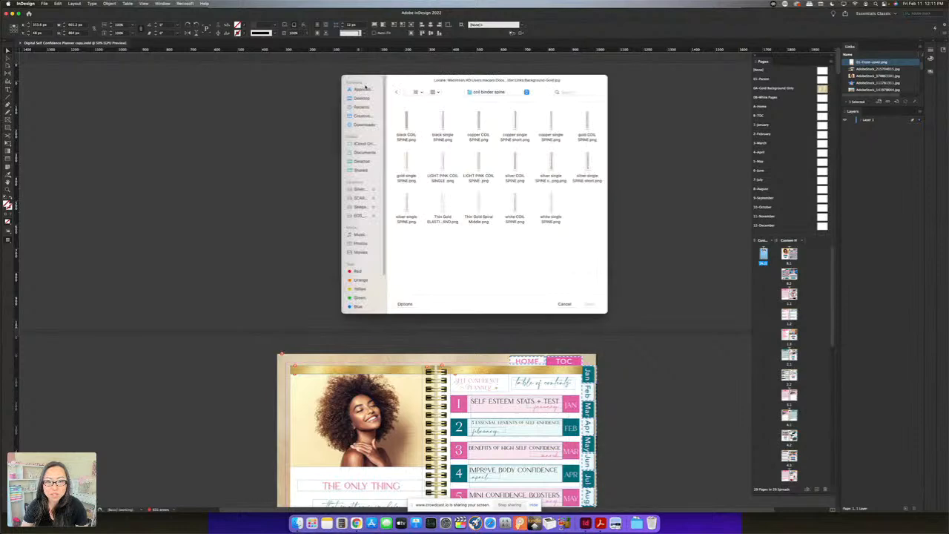
# Browse for the replacement file through 10 - Creative Market and the 43 Self Confidence Planner folder into 18 Digital Planner
pyautogui.click(361, 153)
pyautogui.doubleClick(406, 123)
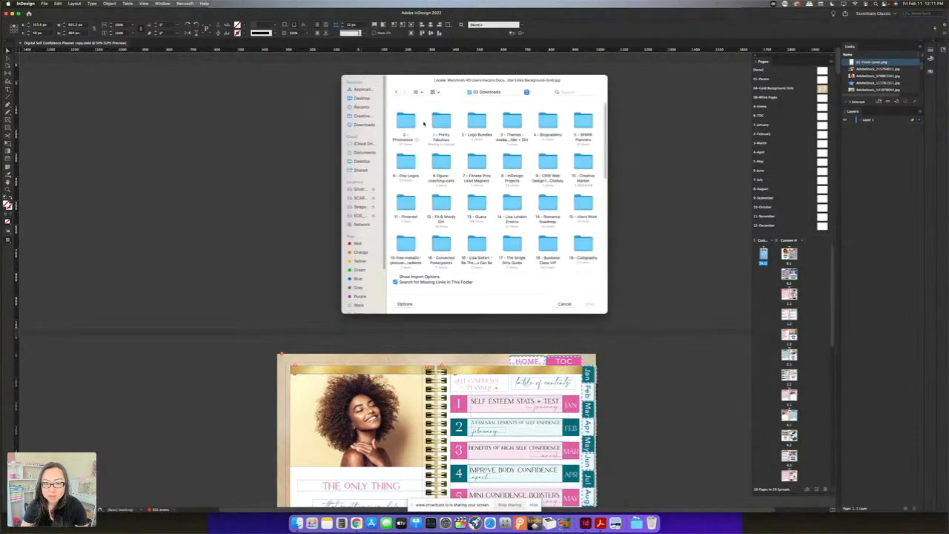
pyautogui.doubleClick(575, 168)
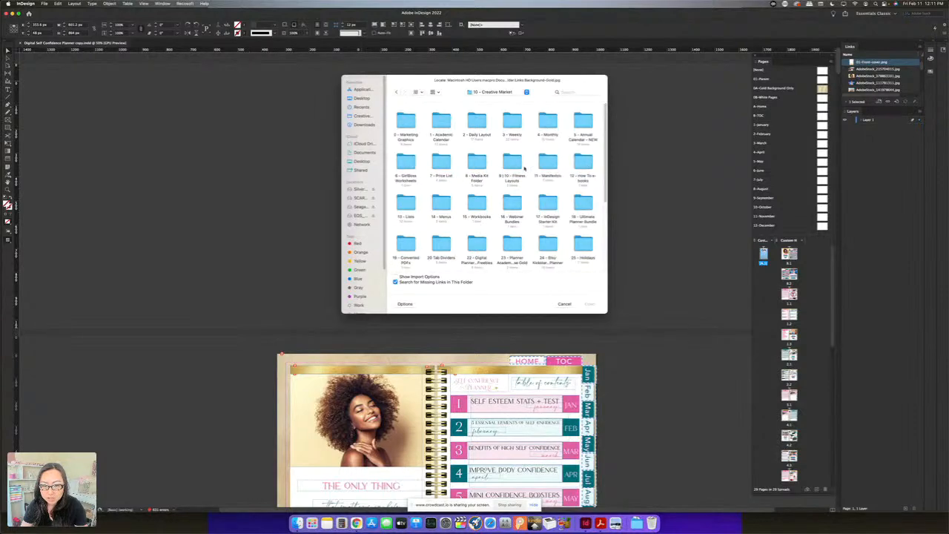
pyautogui.scroll(-5, 512, 225)
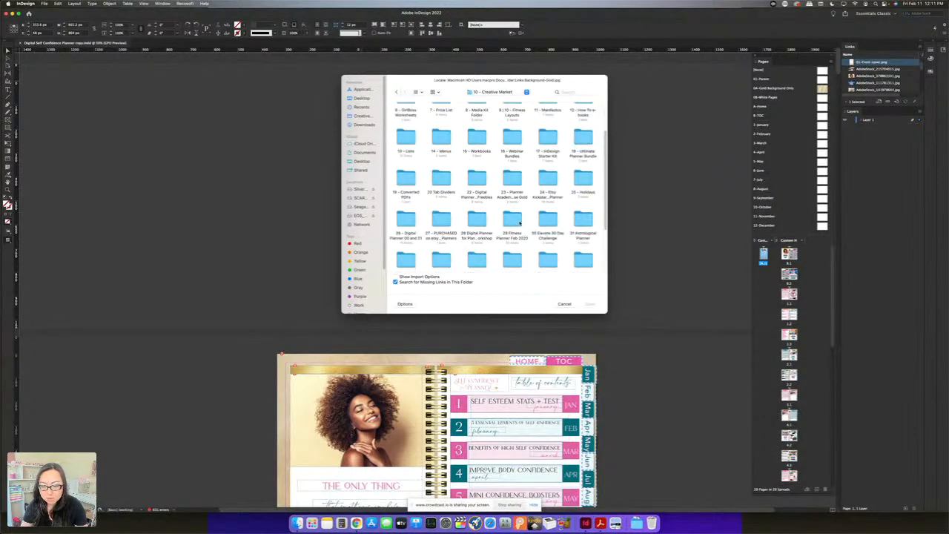
pyautogui.scroll(-1, 512, 226)
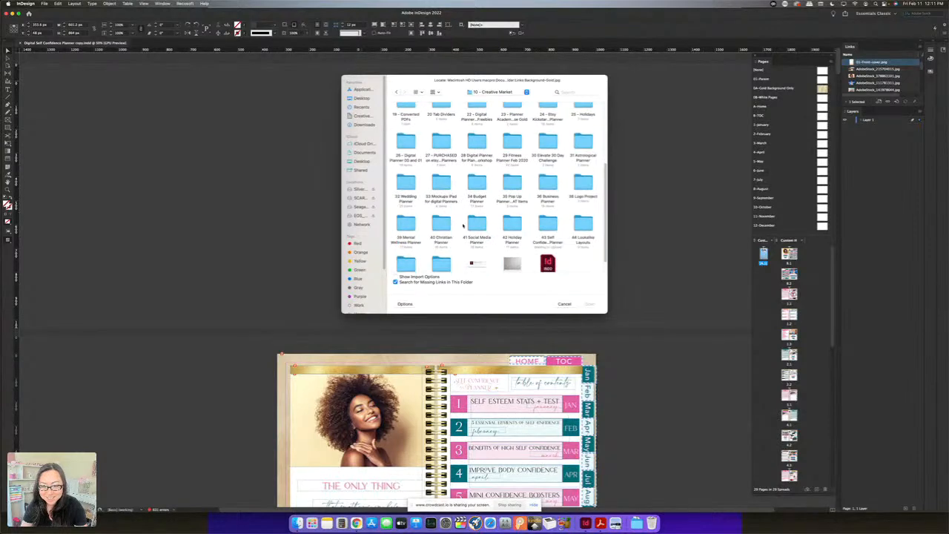
pyautogui.doubleClick(551, 226)
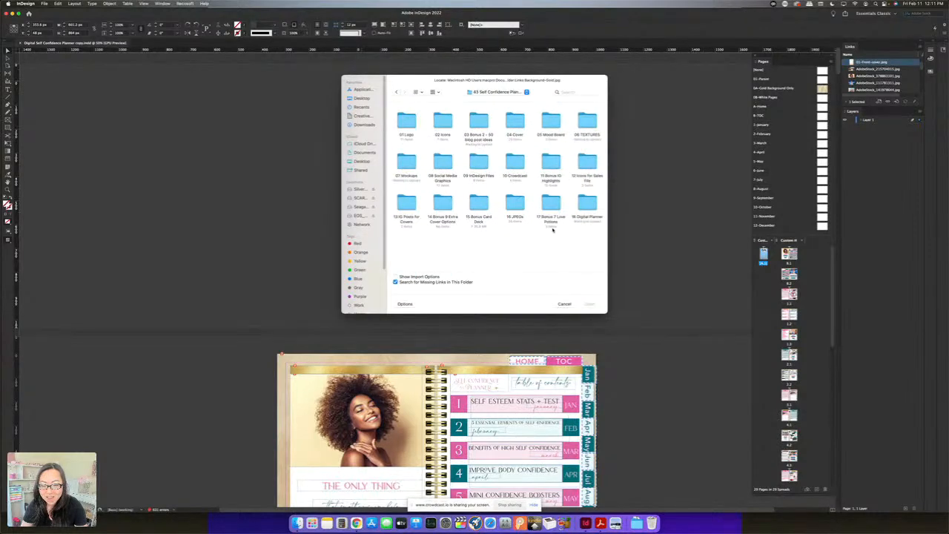
pyautogui.doubleClick(587, 204)
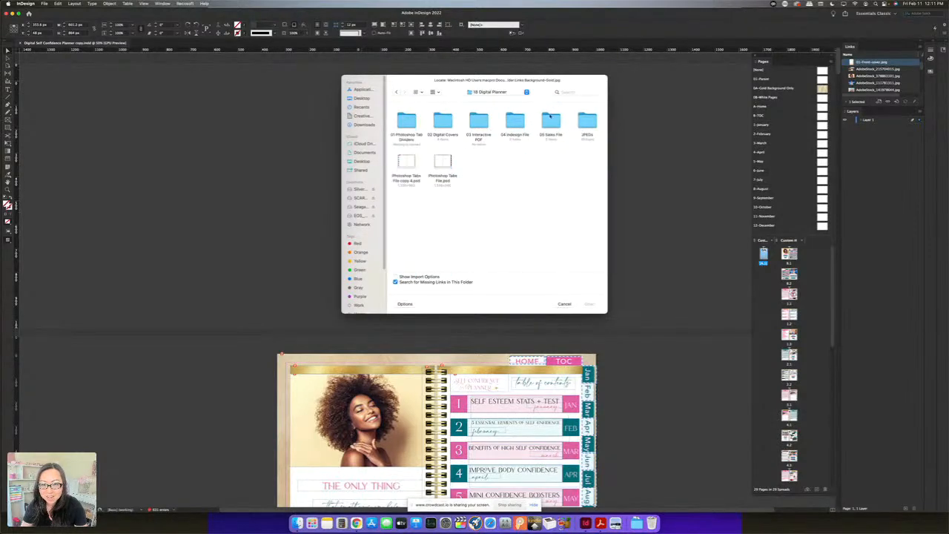
# Relink the cover background to 00A-Home.jpg from the Links copy folder of the planner inside 04 Indesign File
pyautogui.doubleClick(517, 122)
pyautogui.doubleClick(405, 123)
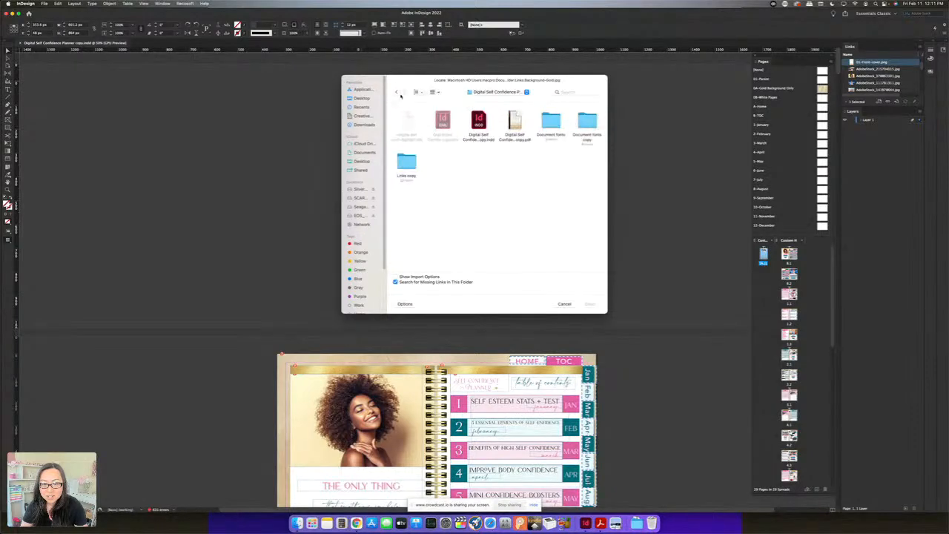
pyautogui.doubleClick(406, 161)
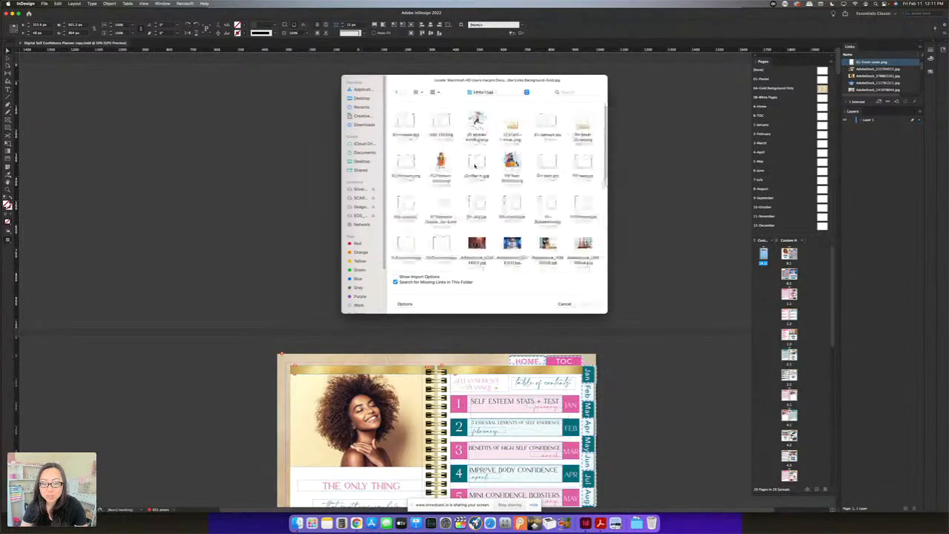
pyautogui.moveTo(415, 83); pyautogui.dragTo(470, 166)
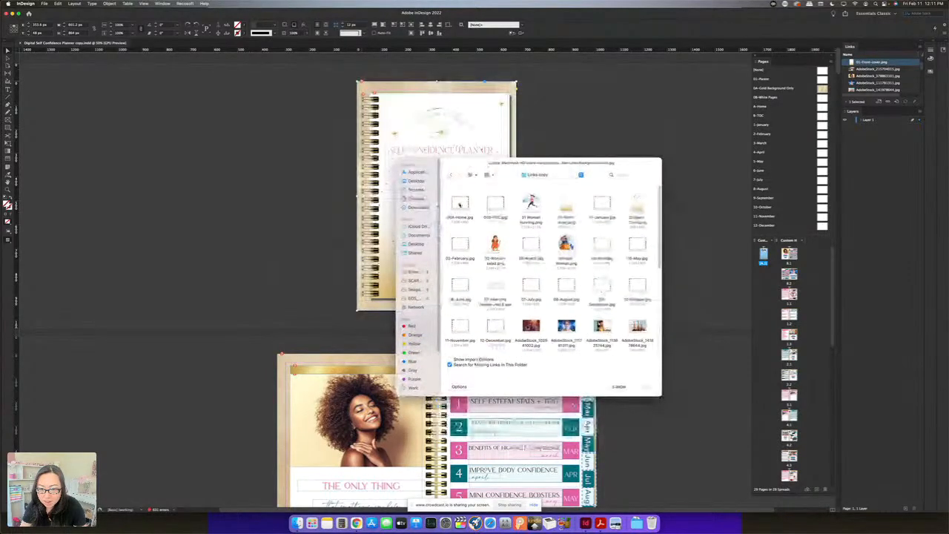
pyautogui.doubleClick(459, 205)
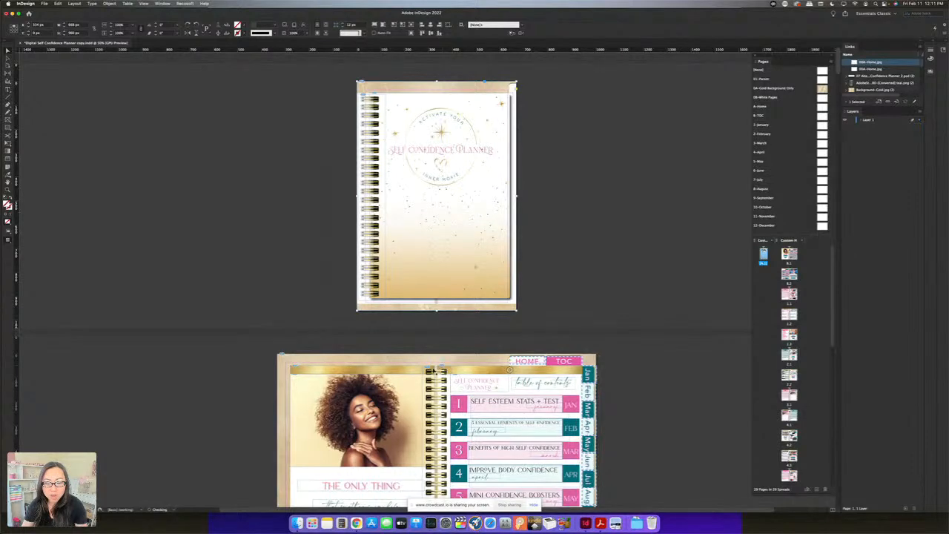
# Turn on Overprint Preview for the planner document
pyautogui.click(144, 5)
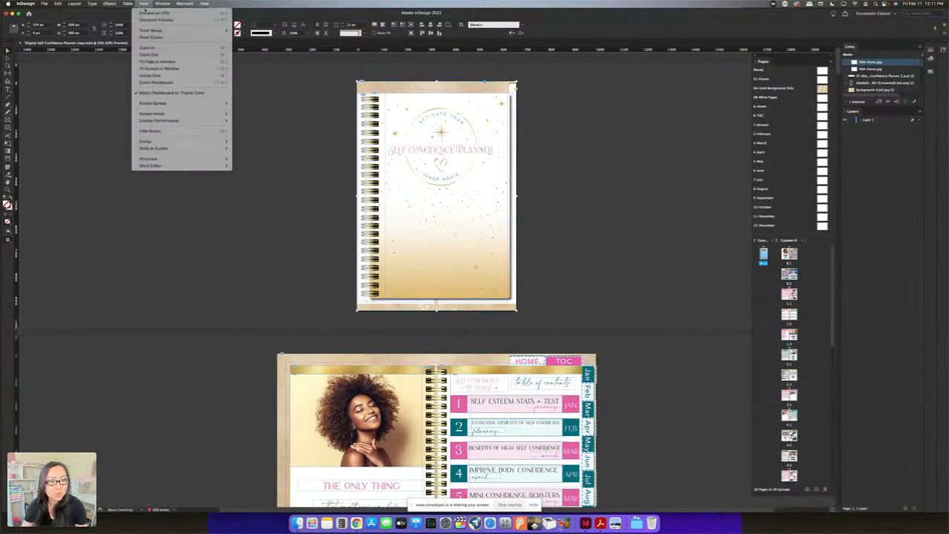
pyautogui.click(271, 66)
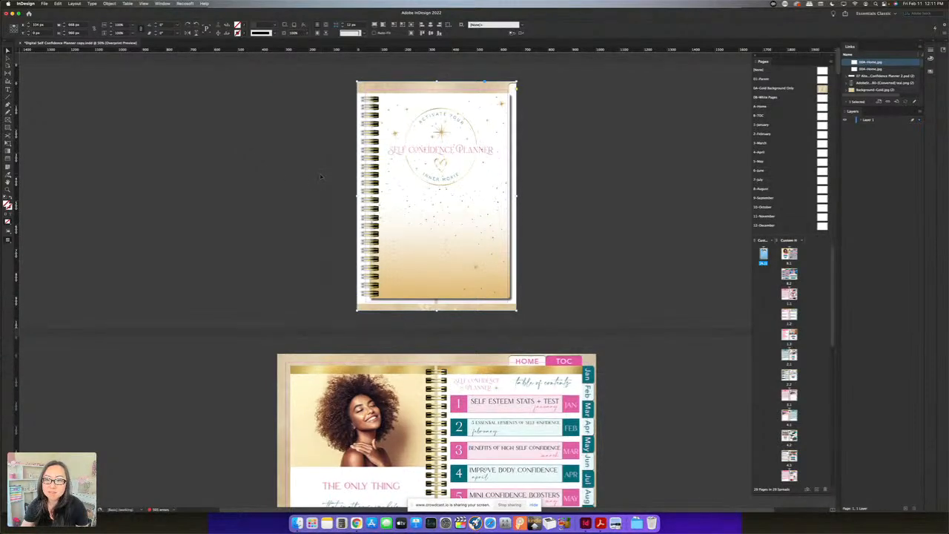
# Look through the cover and table of contents spreads, ending on the second table of contents spread (July to December)
pyautogui.scroll(-3, 322, 178)
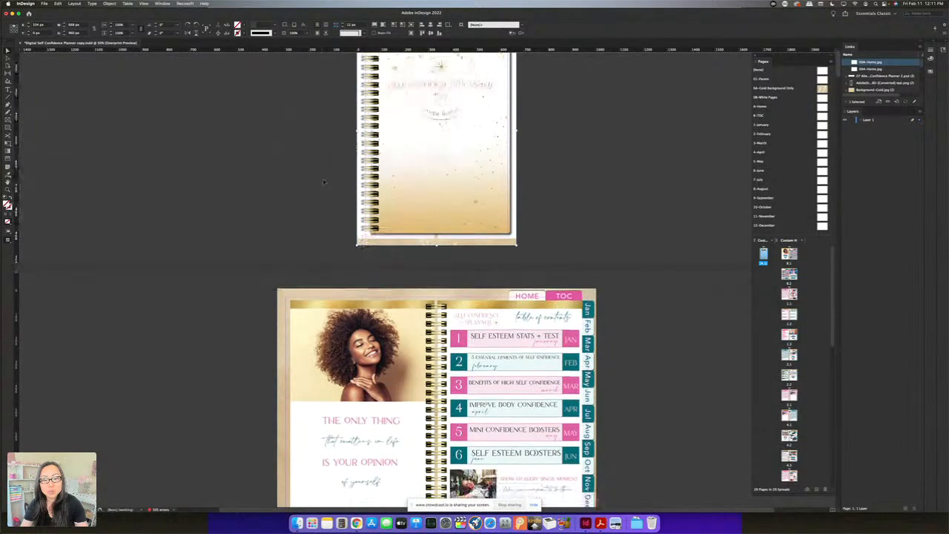
pyautogui.scroll(-8, 323, 182)
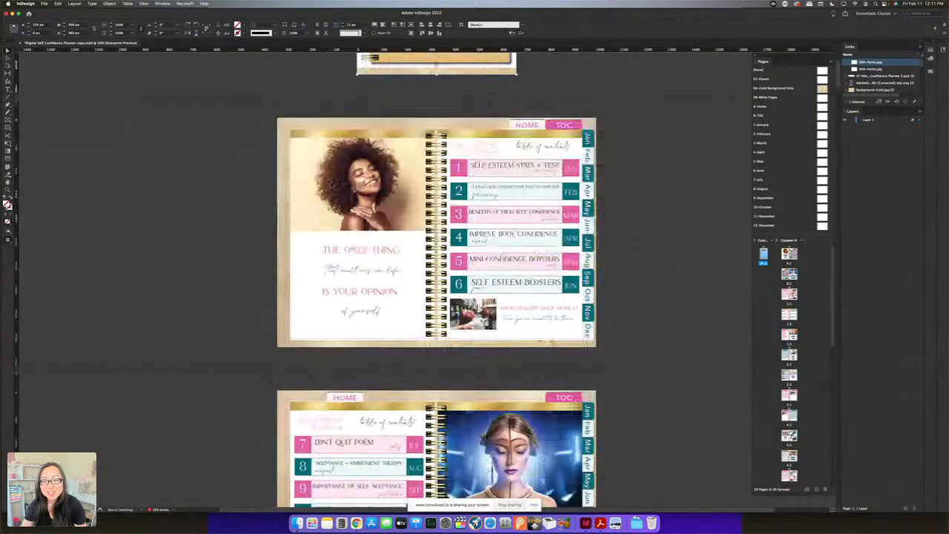
pyautogui.scroll(-10, 330, 186)
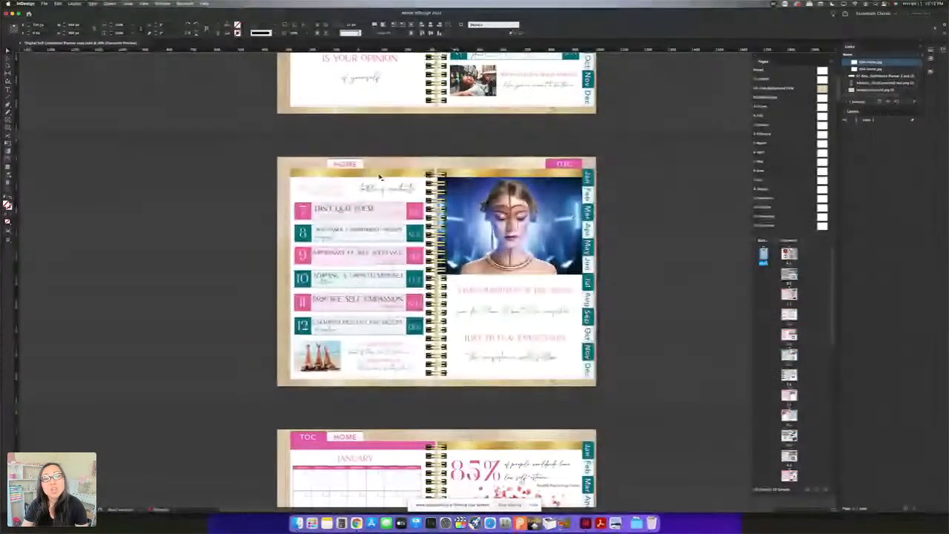
pyautogui.scroll(-3, 438, 282)
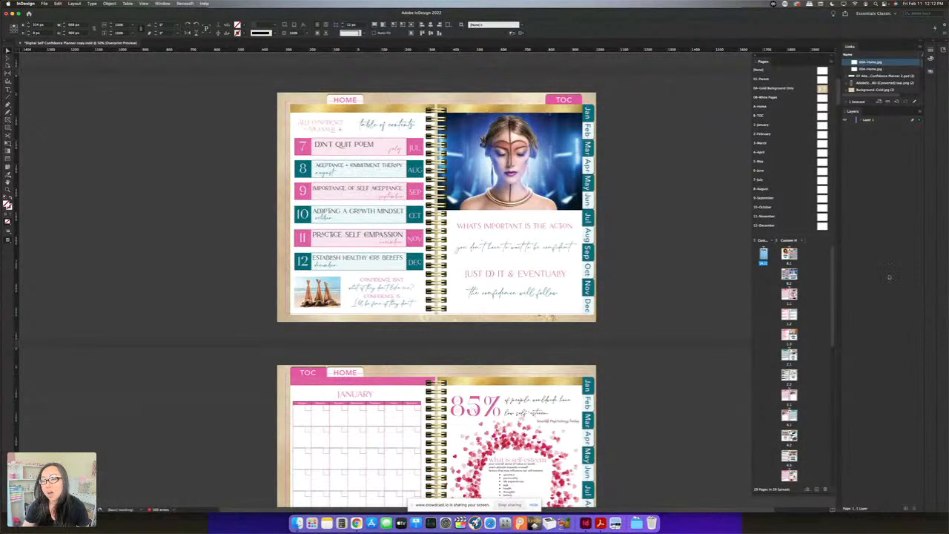
pyautogui.doubleClick(789, 254)
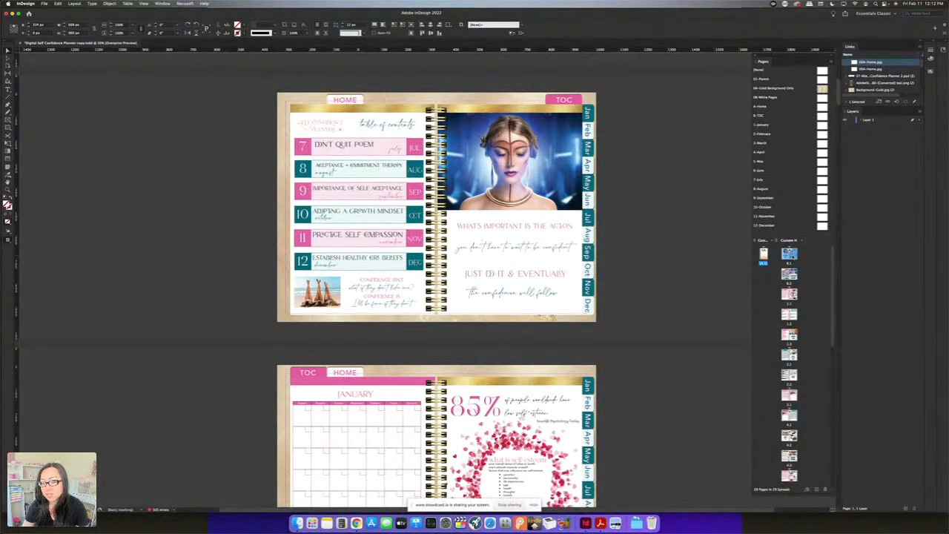
pyautogui.rightClick(789, 254)
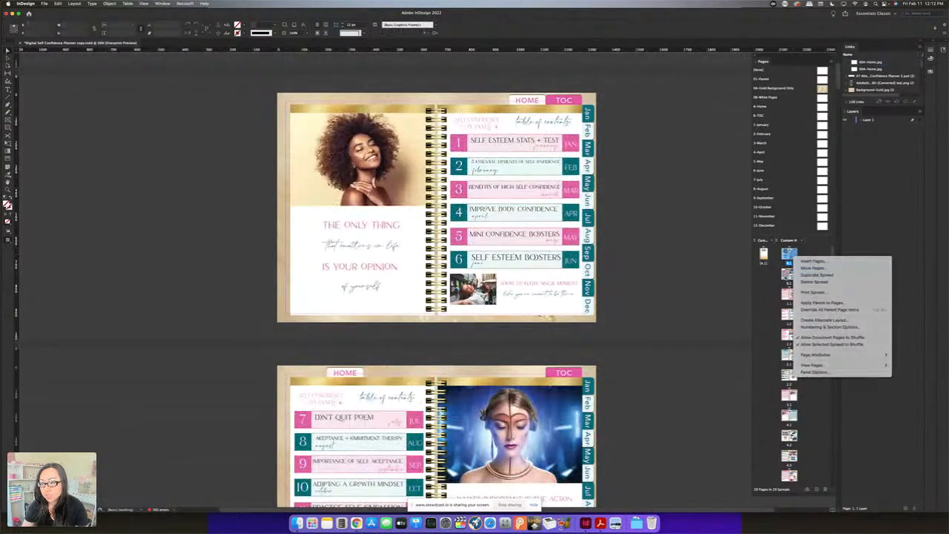
pyautogui.click(813, 275)
pyautogui.doubleClick(794, 276)
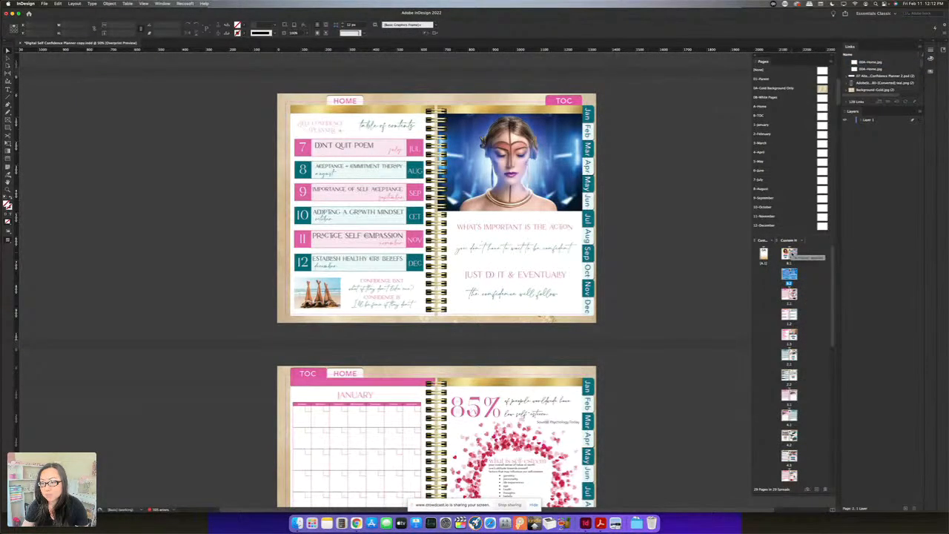
# Insert 5 pages after the second table of contents spread, based on the B-TOC parent
pyautogui.rightClick(791, 277)
pyautogui.click(807, 283)
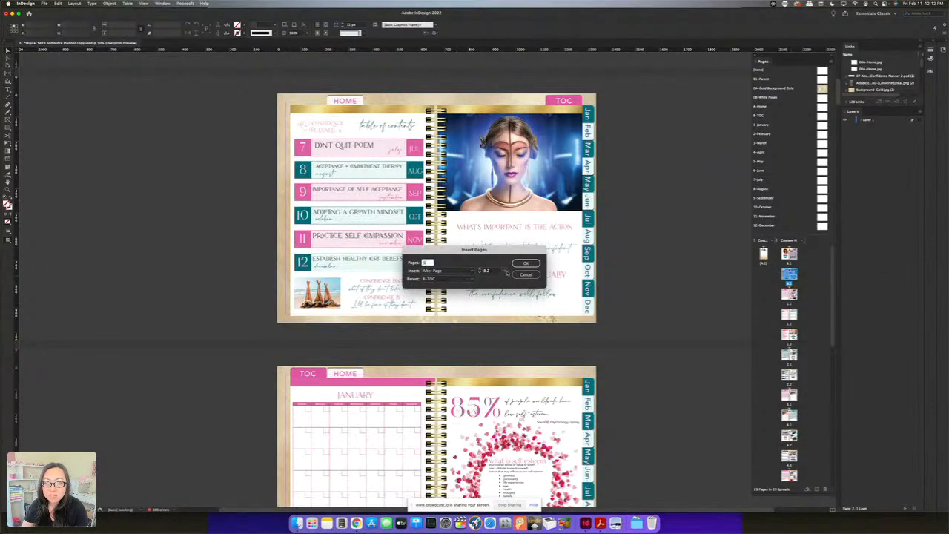
pyautogui.click(441, 280)
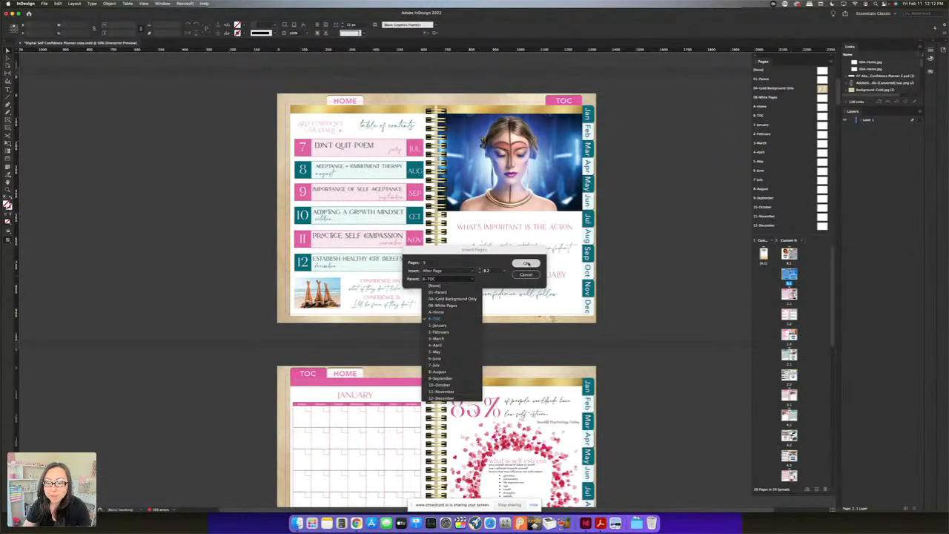
pyautogui.click(527, 264)
pyautogui.click(533, 264)
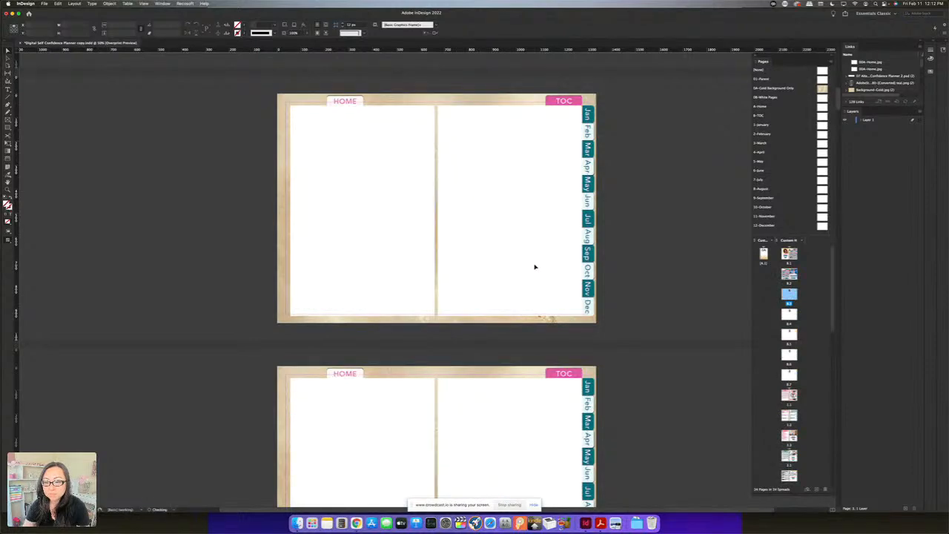
pyautogui.scroll(-10, 563, 281)
pyautogui.scroll(-1, 530, 306)
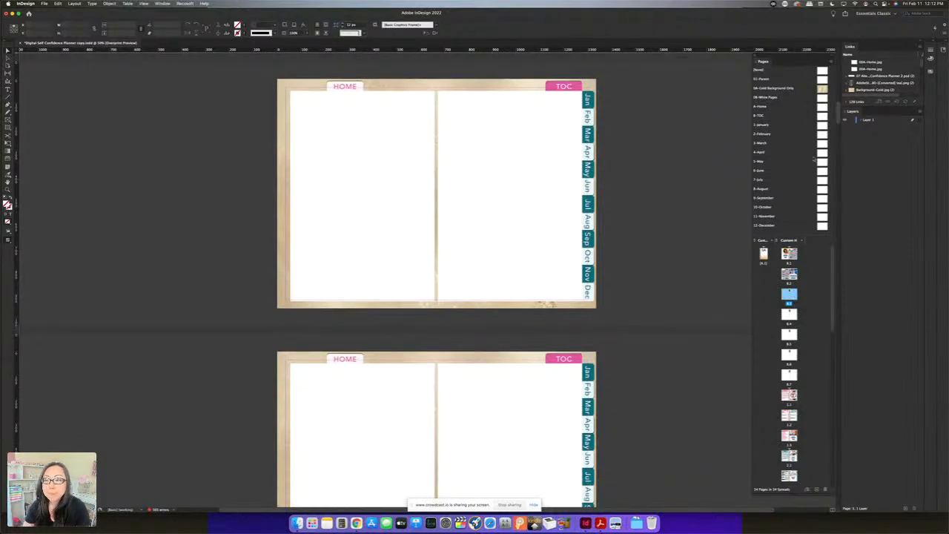
# Examine the January, February, March and April parent pages to compare how their month tabs are arranged
pyautogui.doubleClick(778, 127)
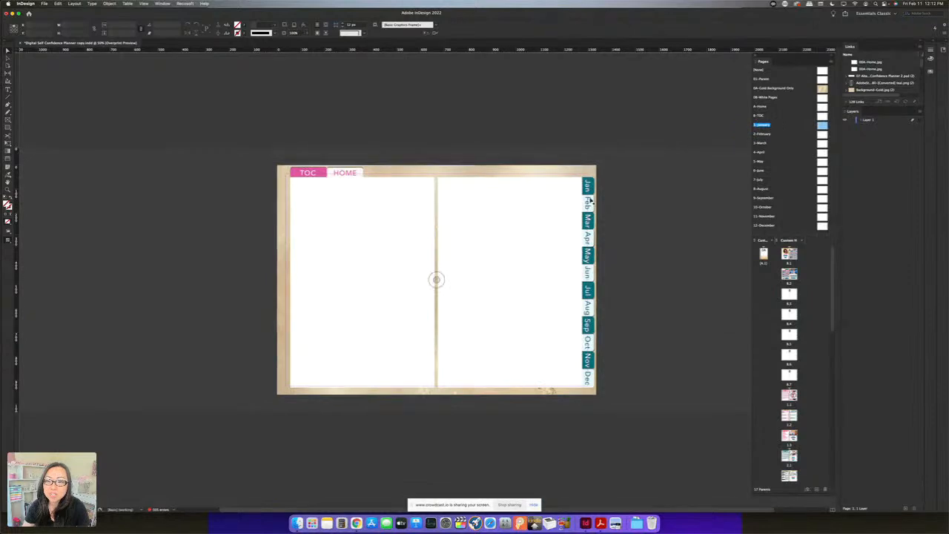
pyautogui.doubleClick(771, 135)
pyautogui.doubleClick(760, 144)
pyautogui.doubleClick(760, 152)
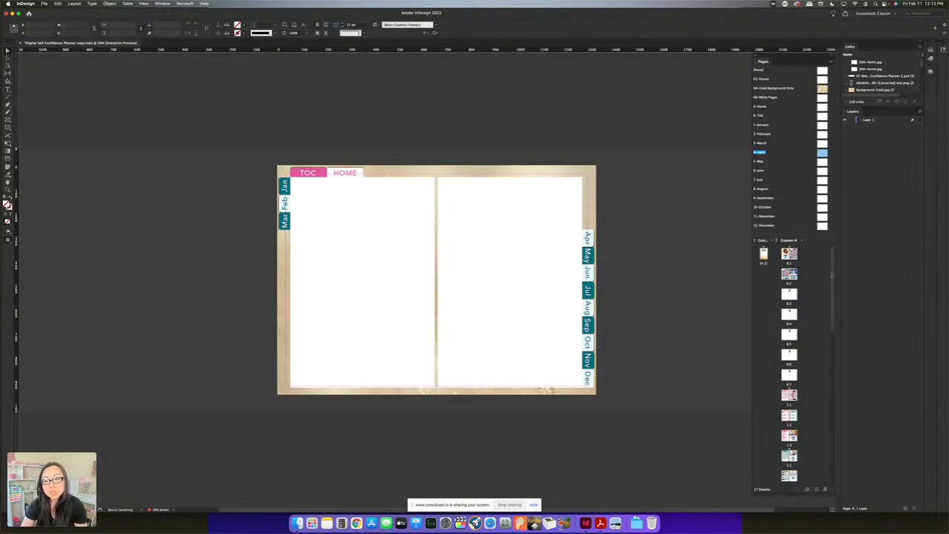
# Step through the document from the first table of contents spread to the third of the new blank spreads
pyautogui.doubleClick(789, 254)
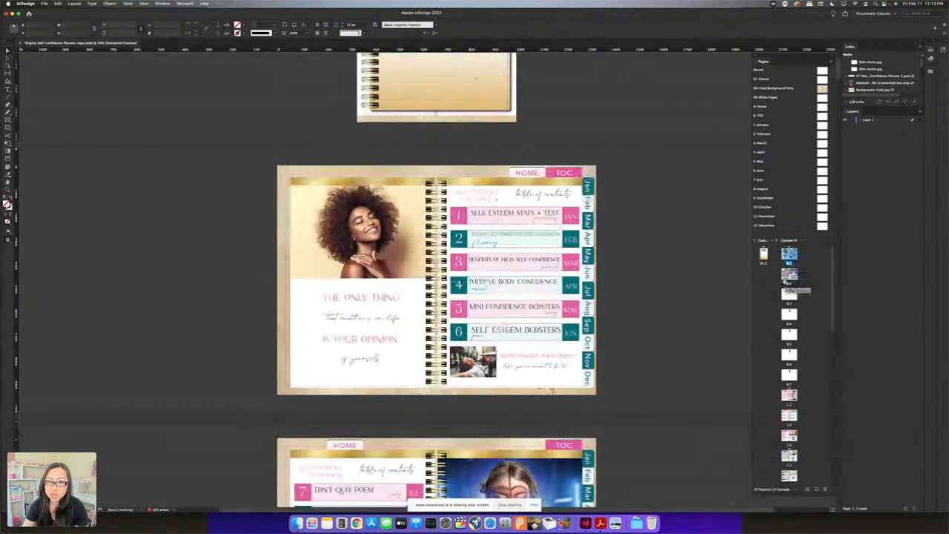
pyautogui.scroll(-3, 792, 322)
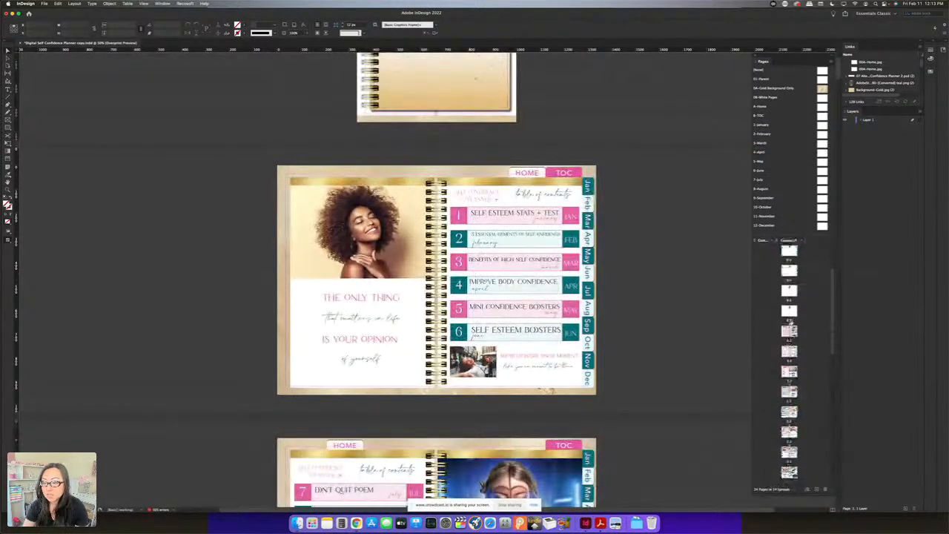
pyautogui.click(789, 252)
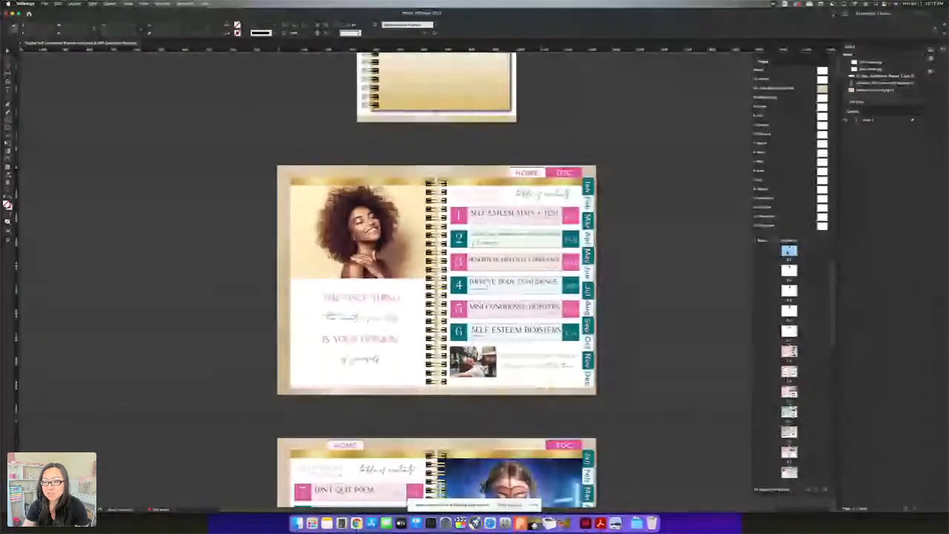
pyautogui.doubleClick(789, 252)
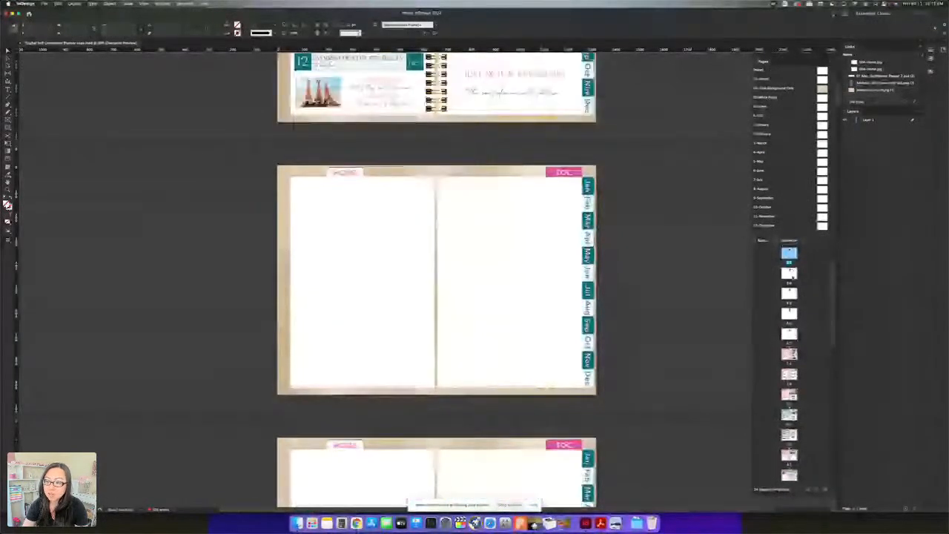
pyautogui.doubleClick(790, 273)
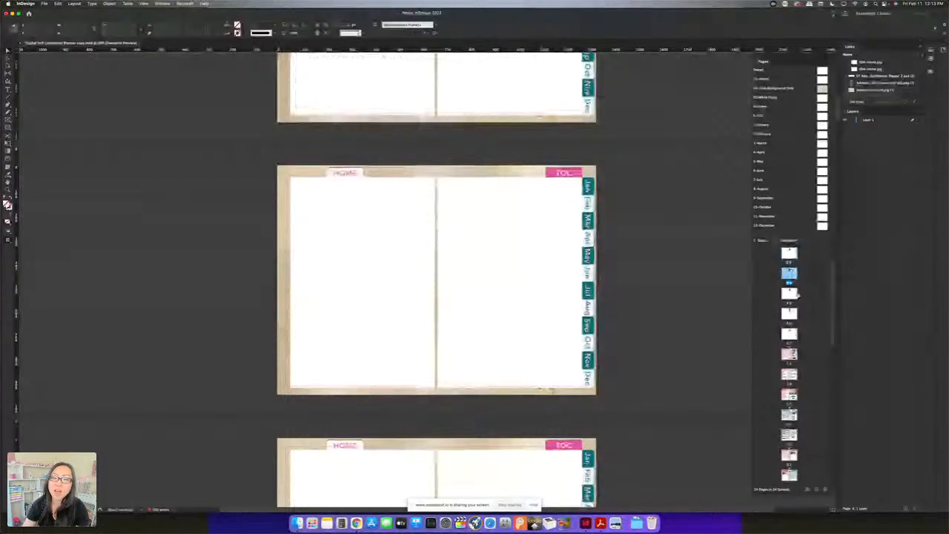
pyautogui.doubleClick(789, 294)
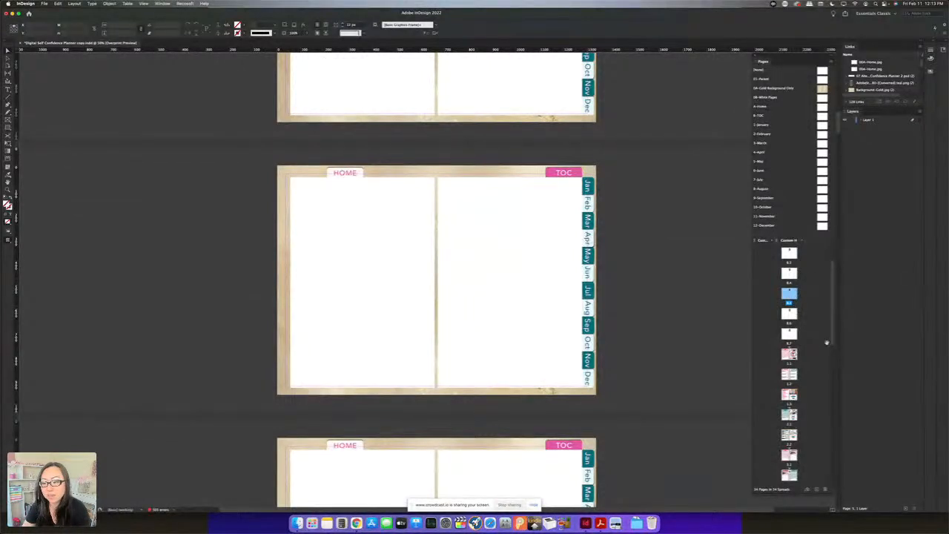
pyautogui.scroll(-1, 788, 319)
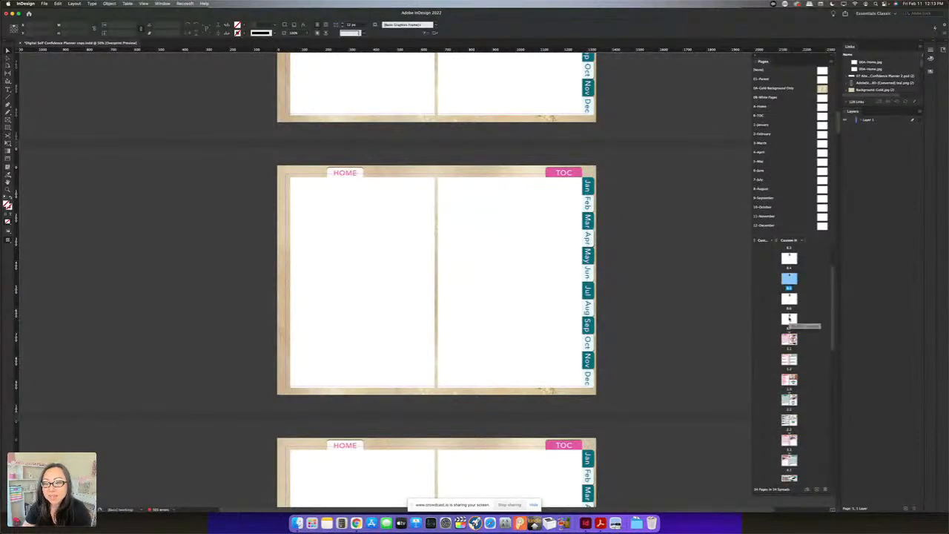
pyautogui.click(789, 318)
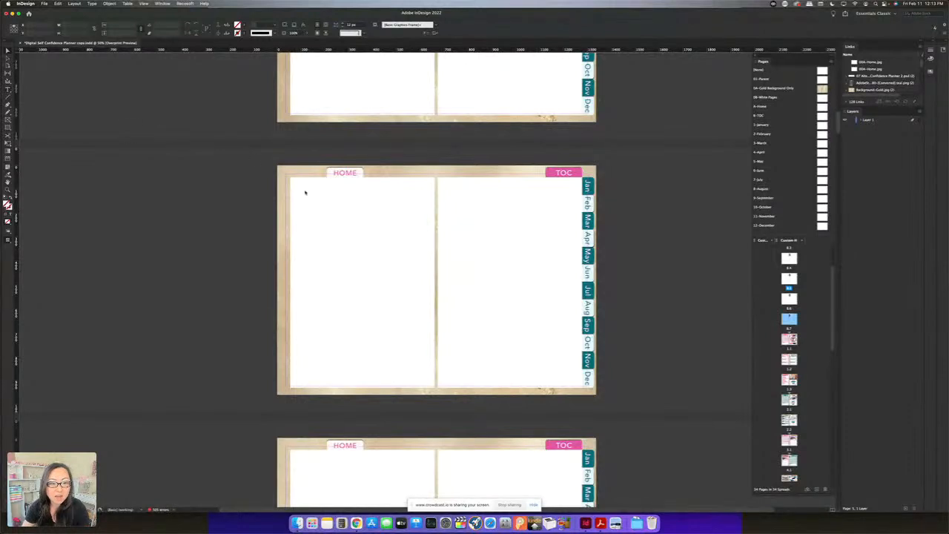
# Add a text frame about 470 by 542 px on the third blank spread's left page, reading "Here's my special message" at 66 pt
pyautogui.moveTo(297, 186)
pyautogui.mouseDown()
pyautogui.moveTo(407, 273)
pyautogui.moveTo(409, 315)
pyautogui.mouseUp()
pyautogui.write('Neon wit')
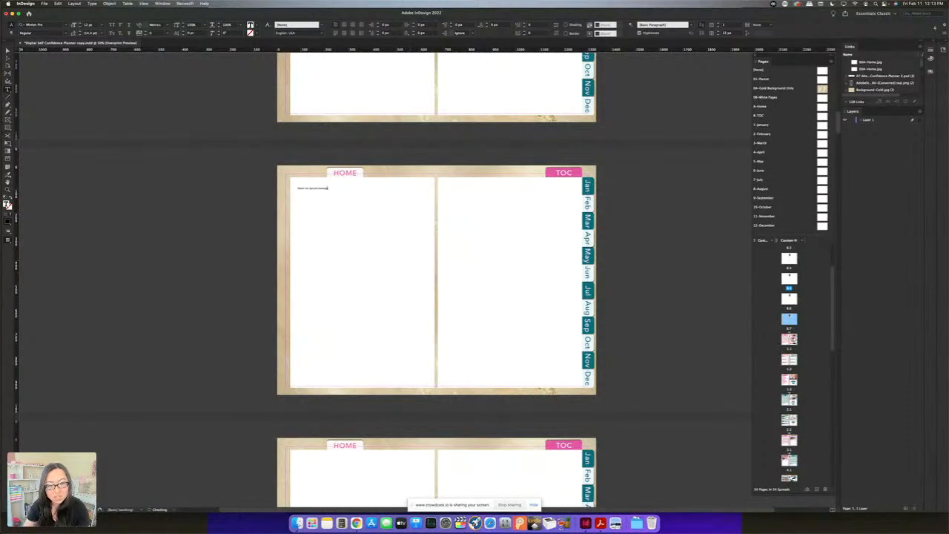
pyautogui.press('super+a')
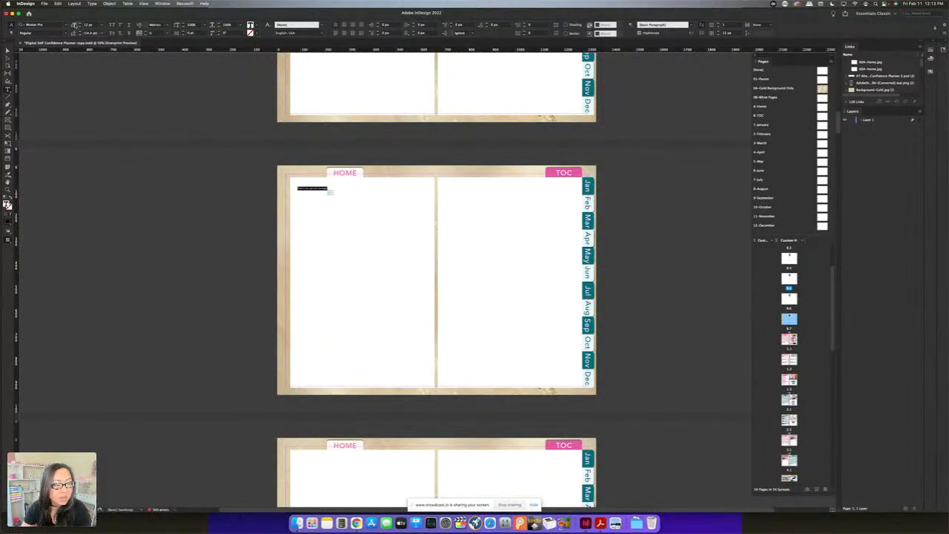
pyautogui.click(86, 25)
pyautogui.write('66')
pyautogui.press('Return')
pyautogui.click(359, 256)
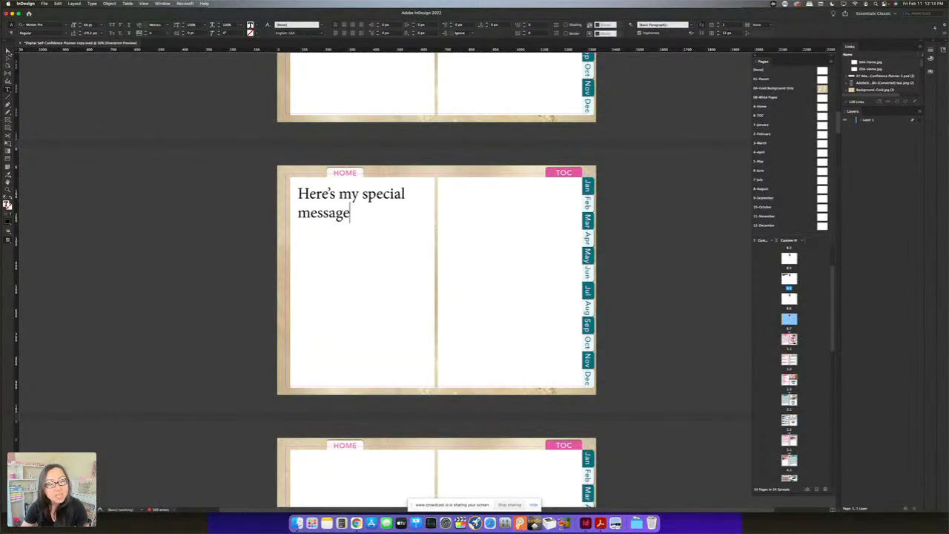
pyautogui.click(8, 50)
pyautogui.click(468, 197)
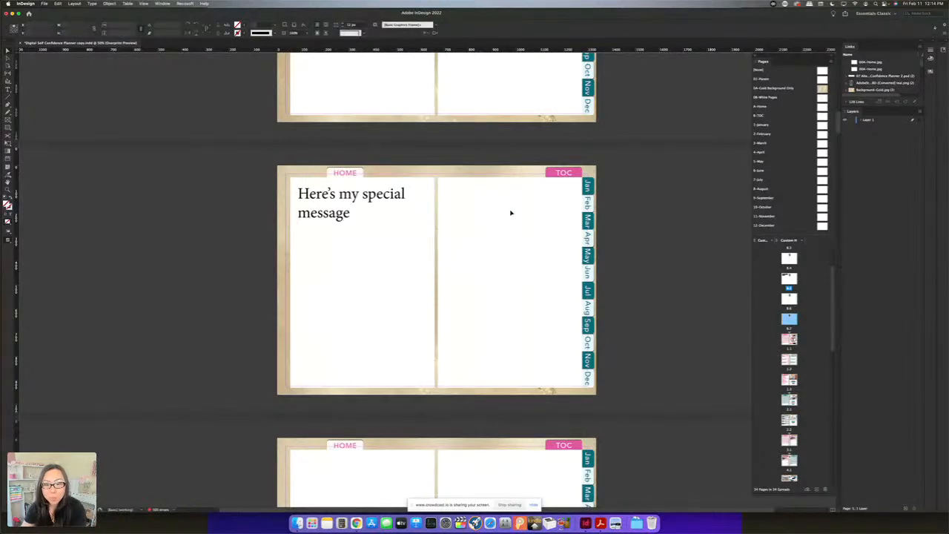
pyautogui.click(366, 194)
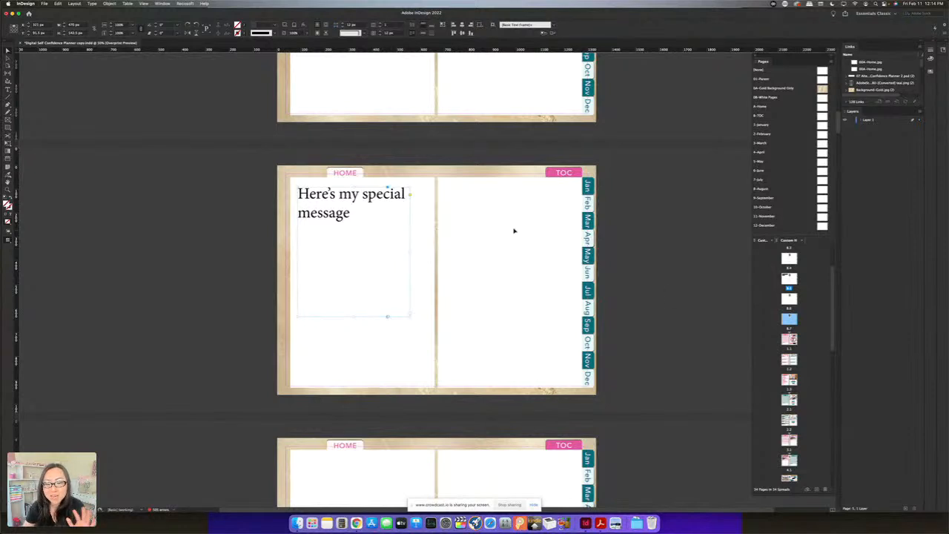
# Copy the gold coil spine from the second table of contents spread and paste it in place on the spread with the special message
pyautogui.scroll(6, 426, 193)
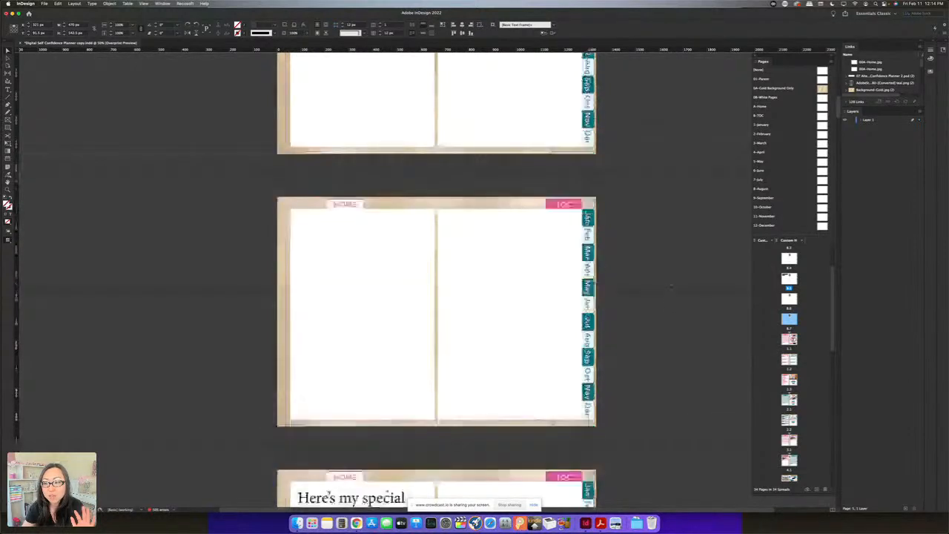
pyautogui.scroll(5, 686, 287)
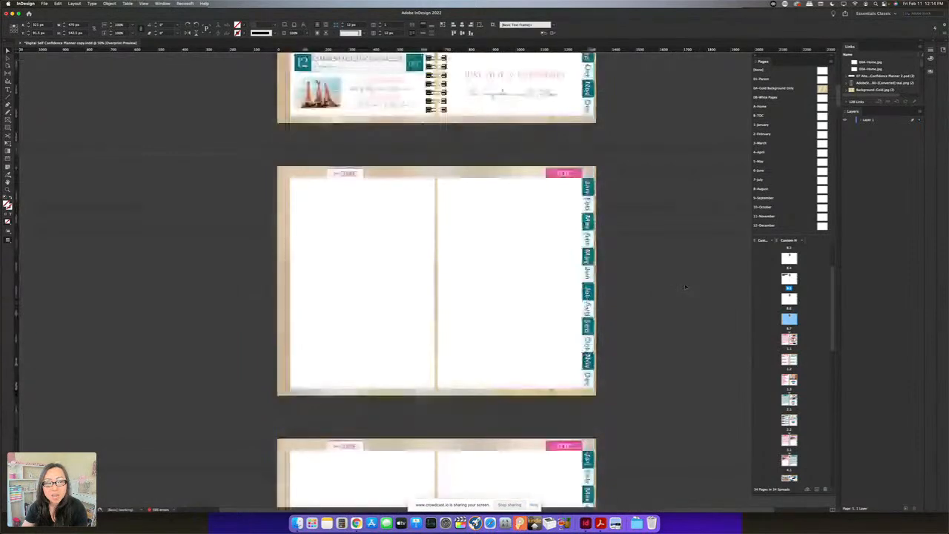
pyautogui.scroll(2, 685, 287)
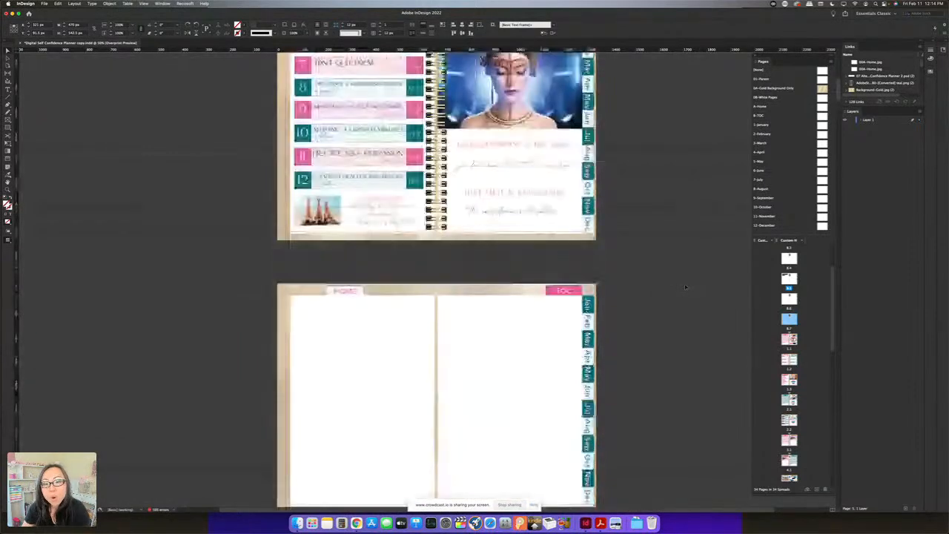
pyautogui.scroll(3, 686, 286)
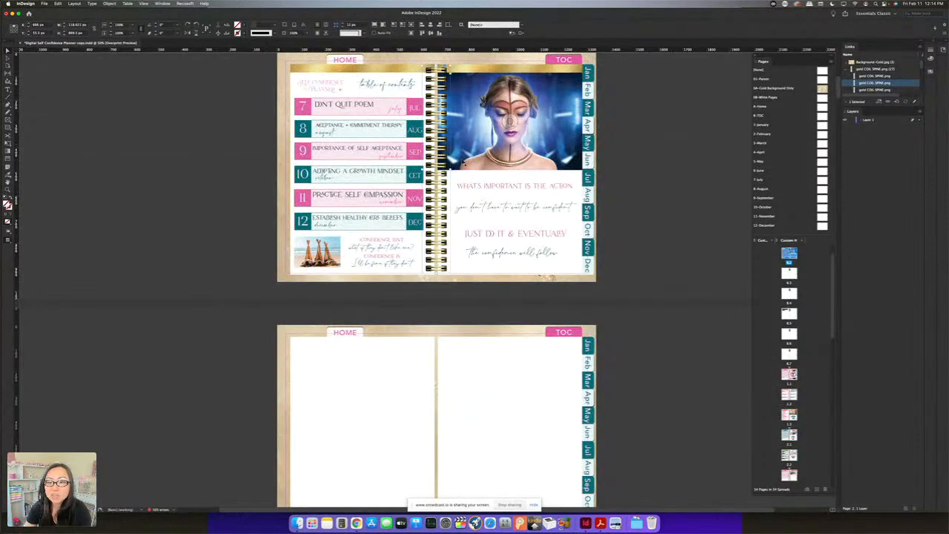
pyautogui.click(464, 90)
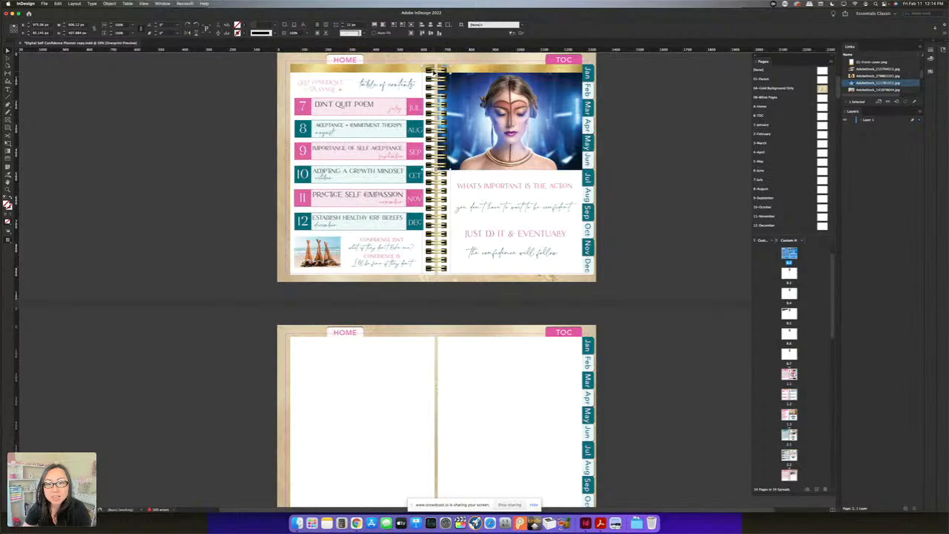
pyautogui.click(436, 169)
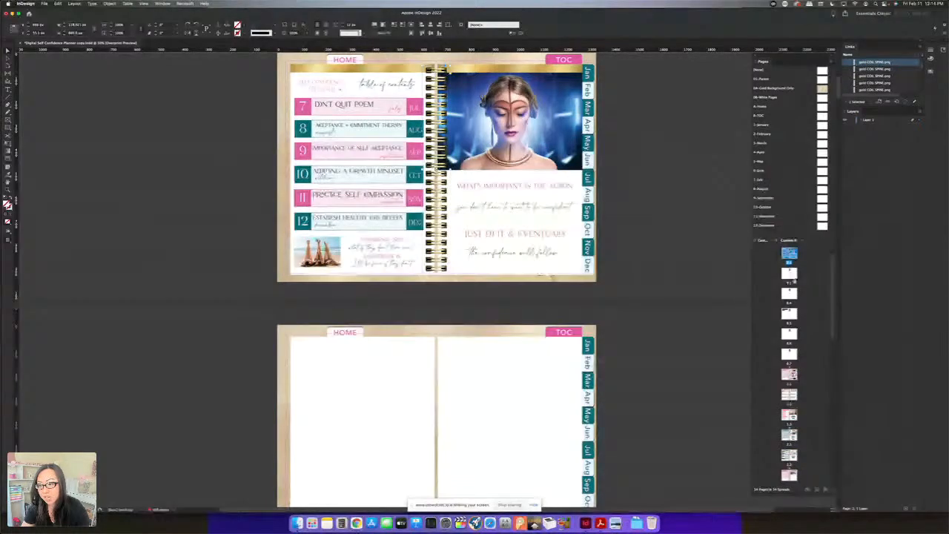
pyautogui.doubleClick(789, 317)
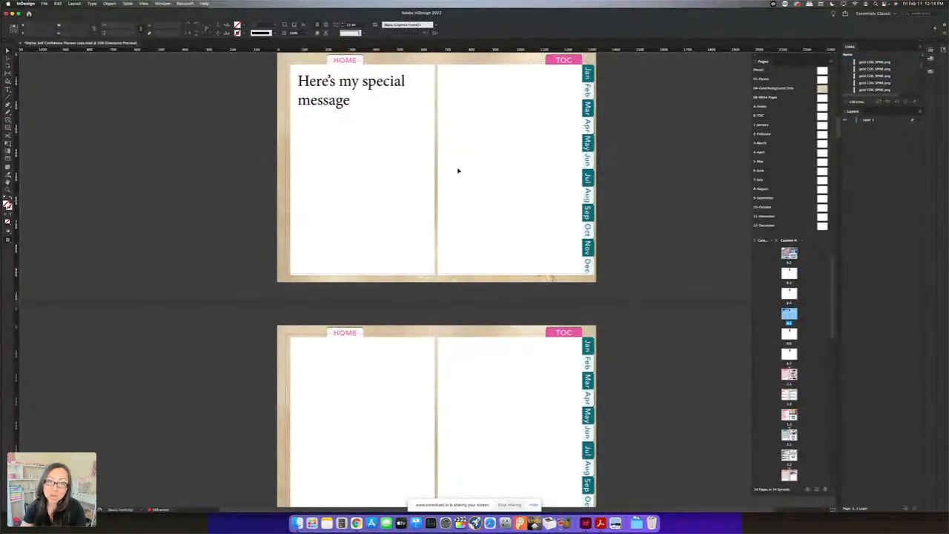
pyautogui.rightClick(453, 110)
pyautogui.click(463, 121)
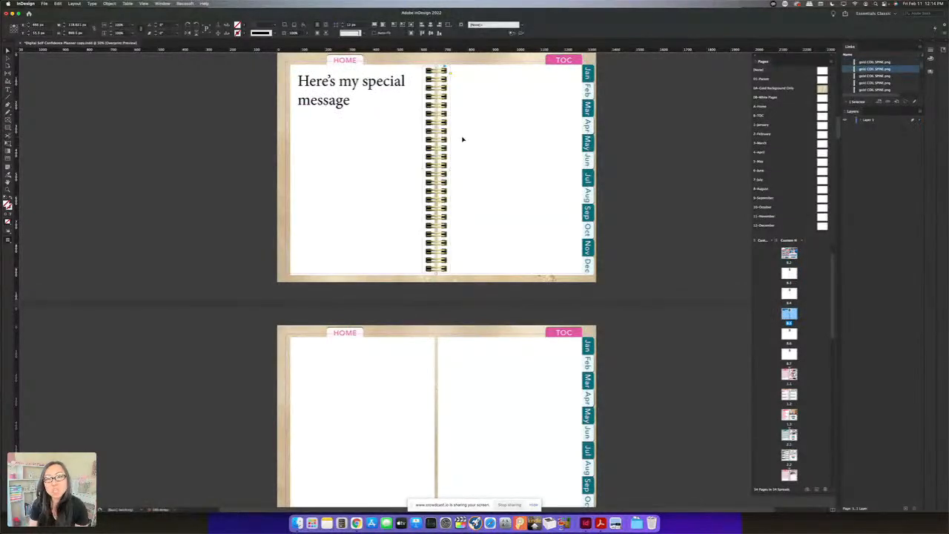
pyautogui.click(483, 144)
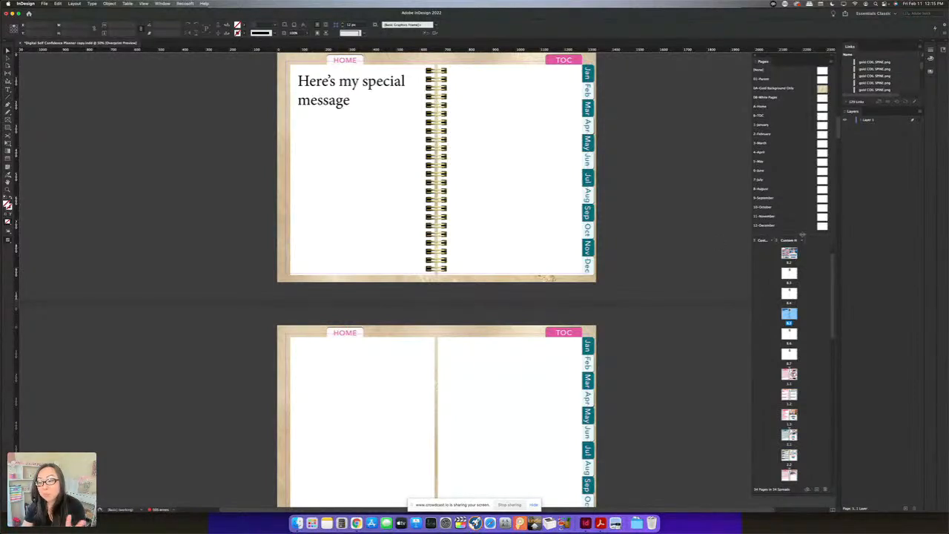
# Look through the January spreads, from the worksheet spread to the checklist spread with the insecurity quote
pyautogui.scroll(-3, 814, 315)
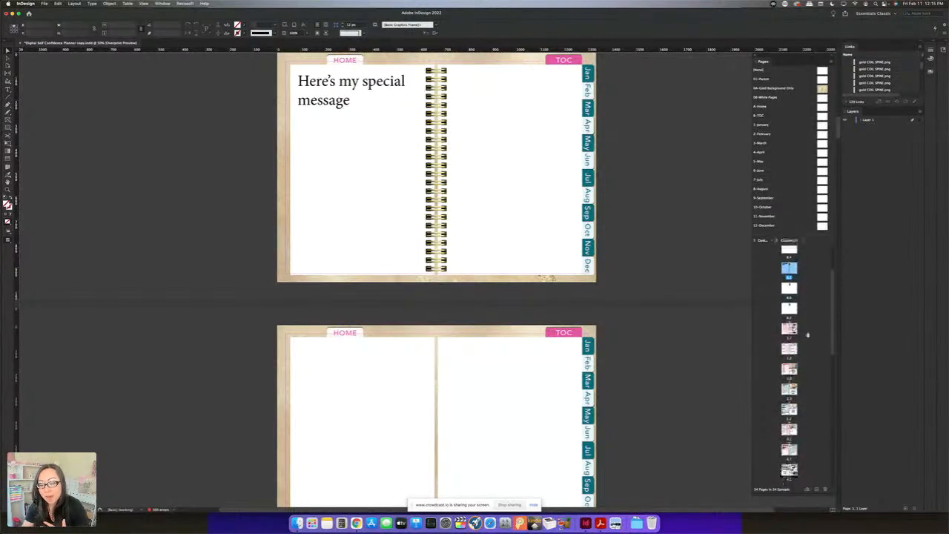
pyautogui.scroll(-2, 806, 339)
pyautogui.click(791, 315)
pyautogui.doubleClick(790, 316)
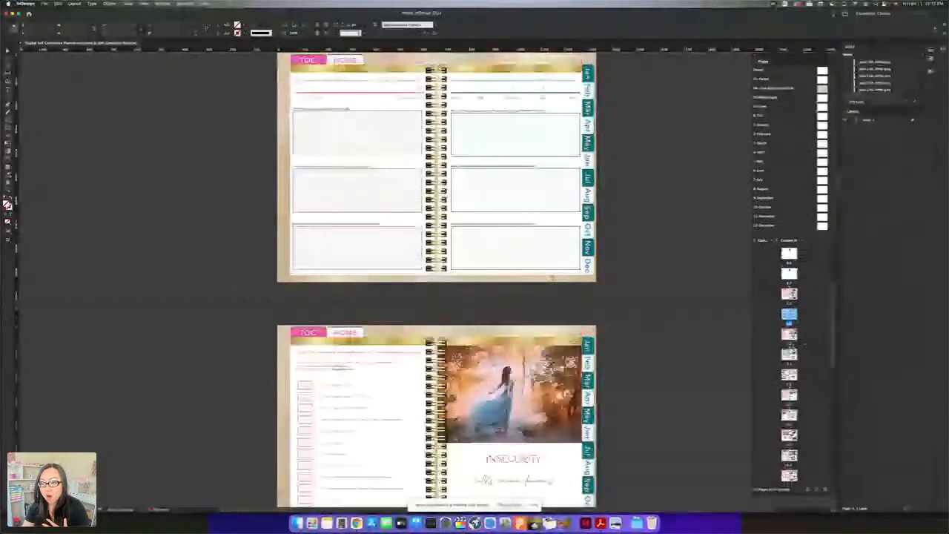
pyautogui.click(792, 336)
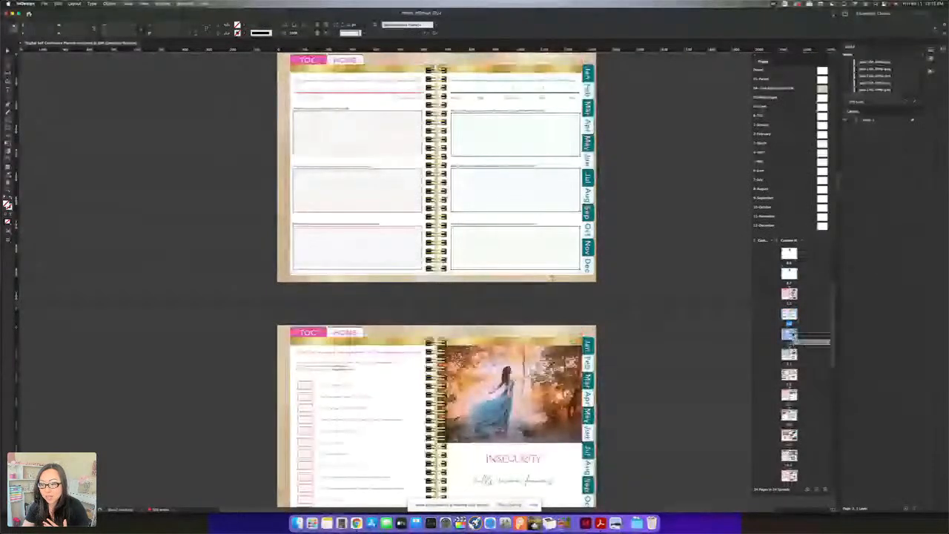
pyautogui.doubleClick(790, 335)
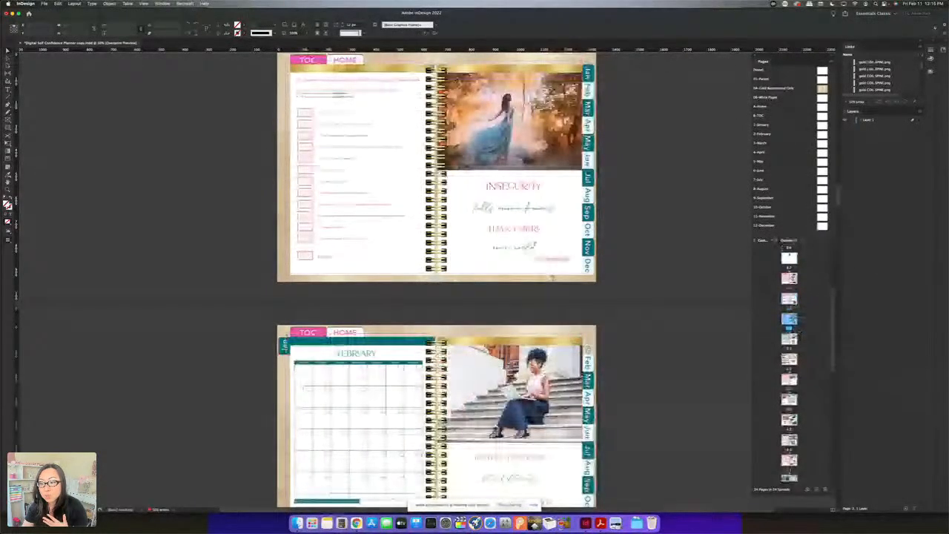
pyautogui.click(789, 298)
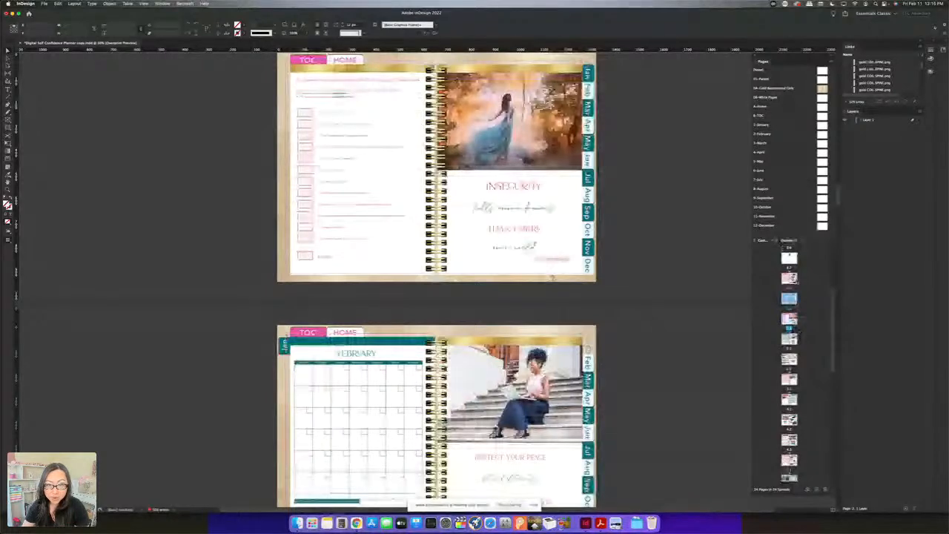
pyautogui.doubleClick(790, 300)
# Insert 5 pages after page 1.3, the last January spread, using the 1-January parent
pyautogui.click(792, 320)
pyautogui.doubleClick(791, 319)
pyautogui.rightClick(787, 320)
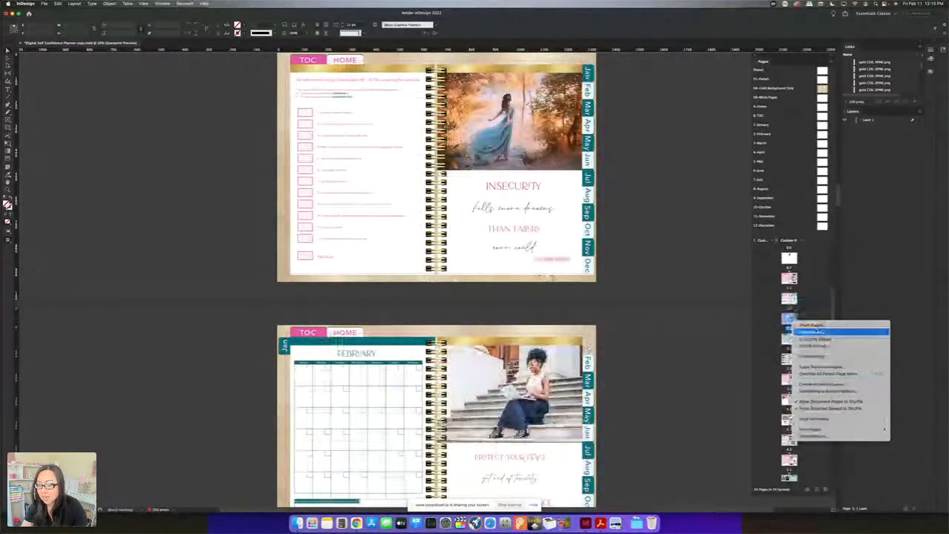
pyautogui.click(814, 357)
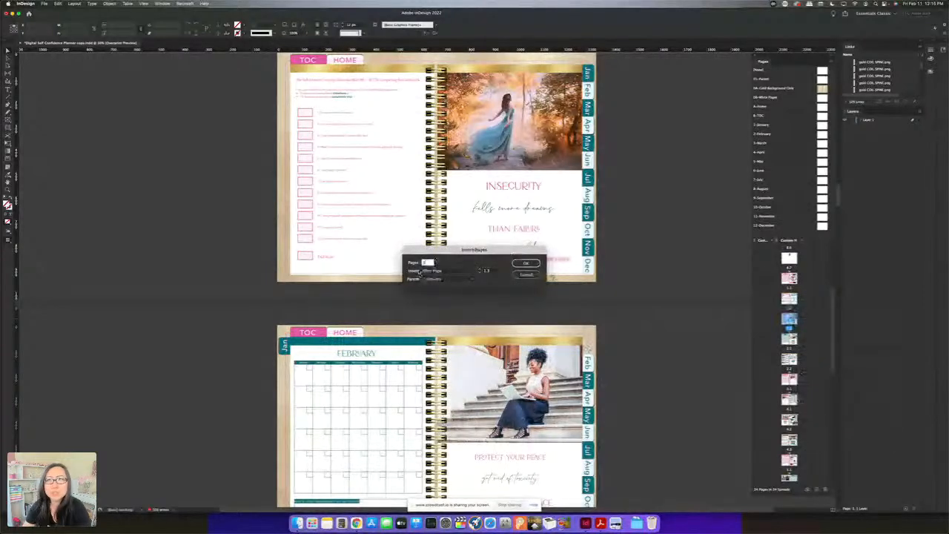
pyautogui.write('5')
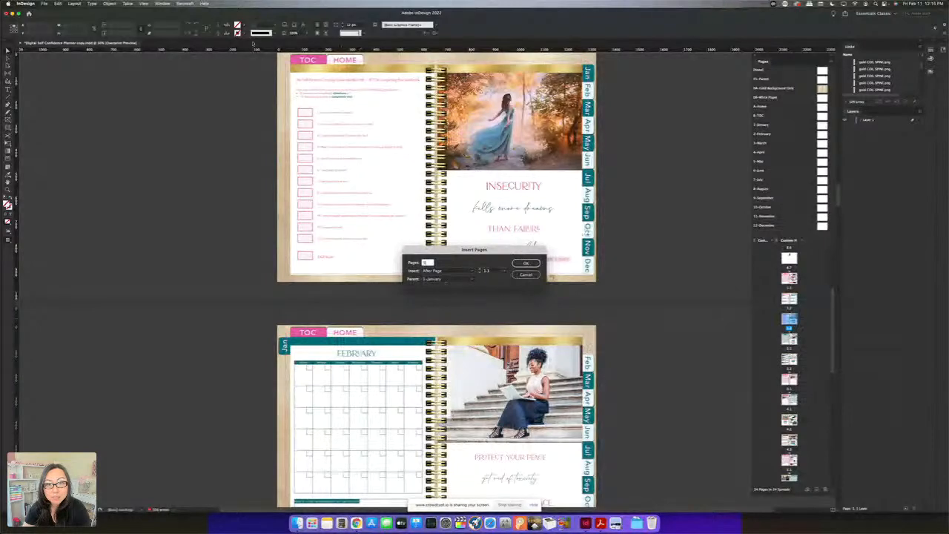
pyautogui.click(526, 263)
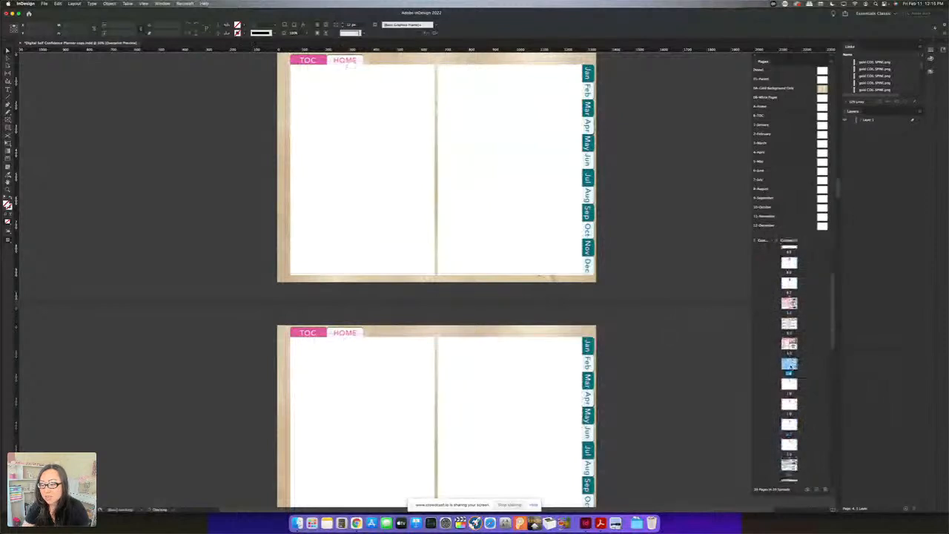
# Step through the newly inserted blank January spreads to check their layout and month tabs
pyautogui.doubleClick(790, 381)
pyautogui.click(789, 404)
pyautogui.click(791, 424)
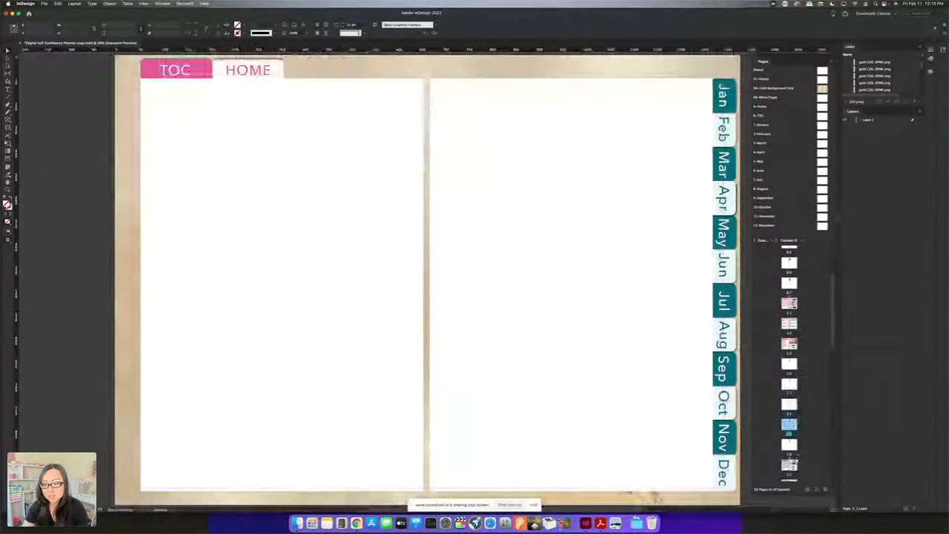
pyautogui.click(789, 445)
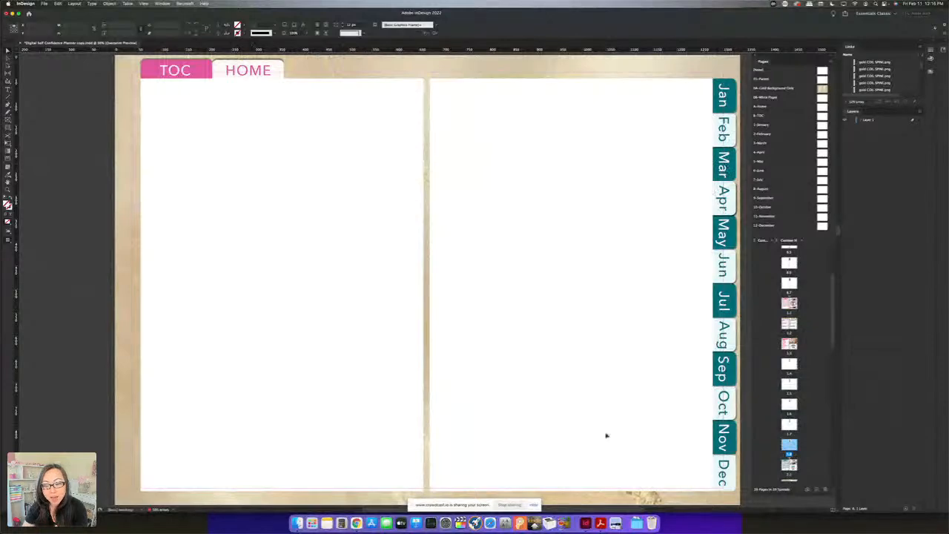
# Switch to Acrobat and test the planner PDF's month tabs, jumping ahead through the months to December and back to February
pyautogui.click(601, 523)
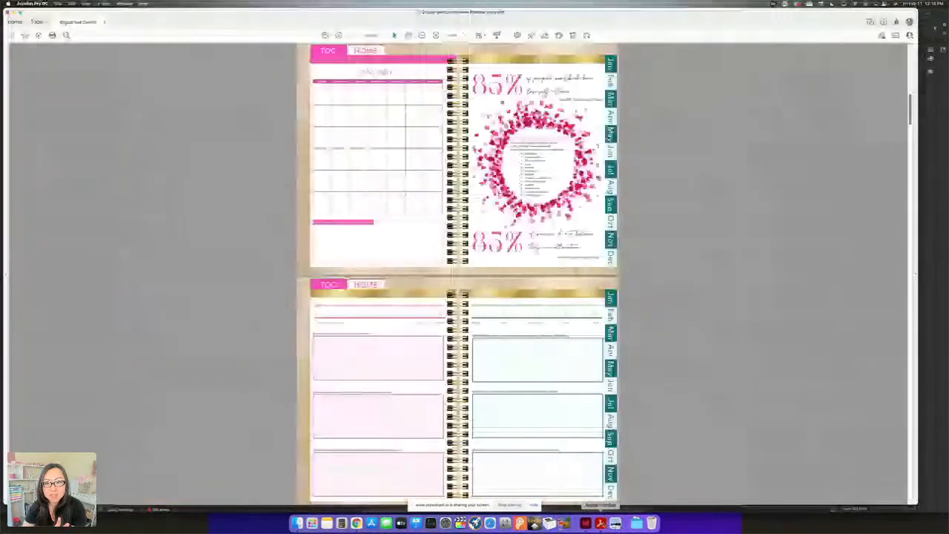
pyautogui.click(611, 152)
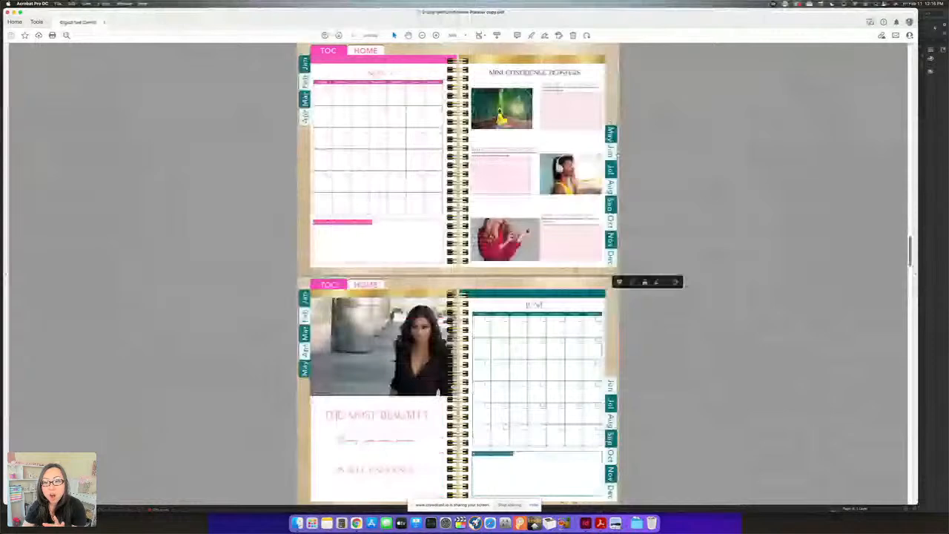
pyautogui.click(611, 170)
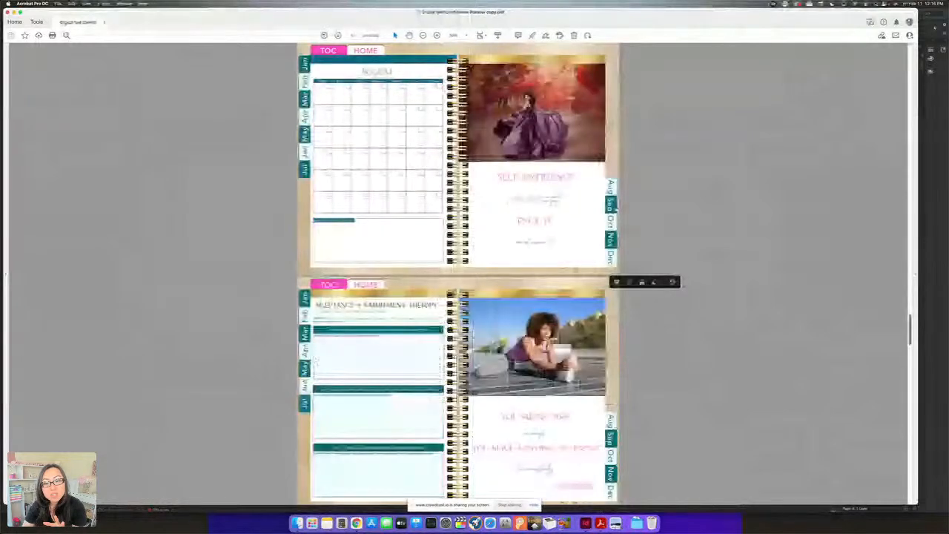
pyautogui.click(611, 189)
pyautogui.click(611, 256)
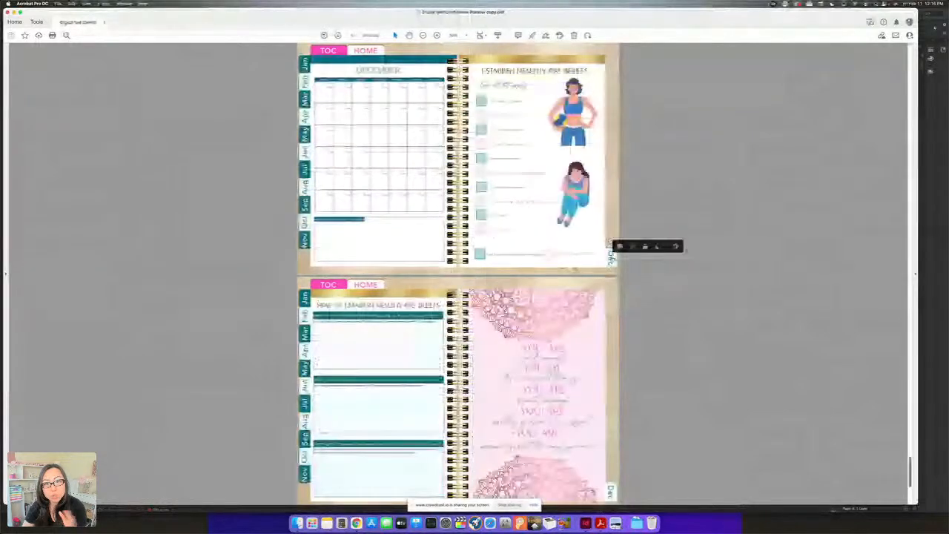
pyautogui.click(304, 115)
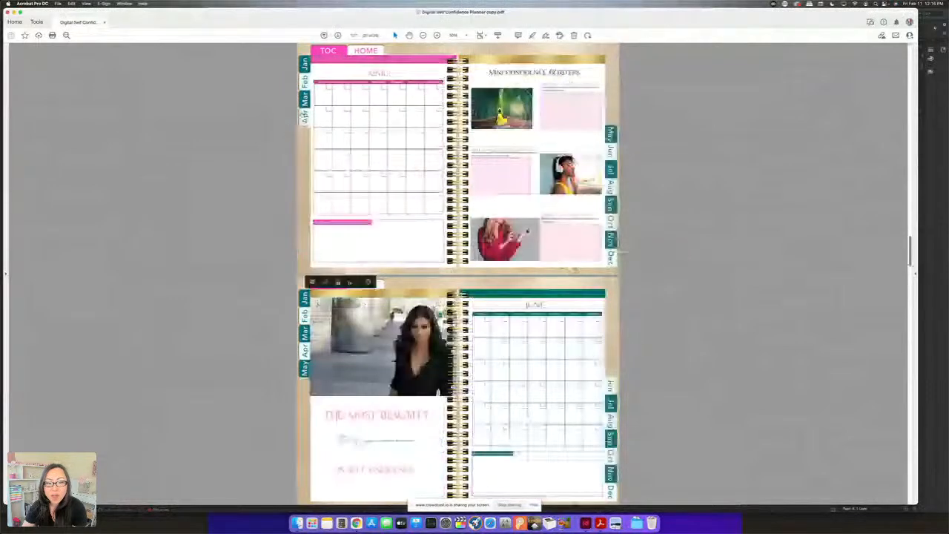
pyautogui.click(304, 95)
pyautogui.click(304, 79)
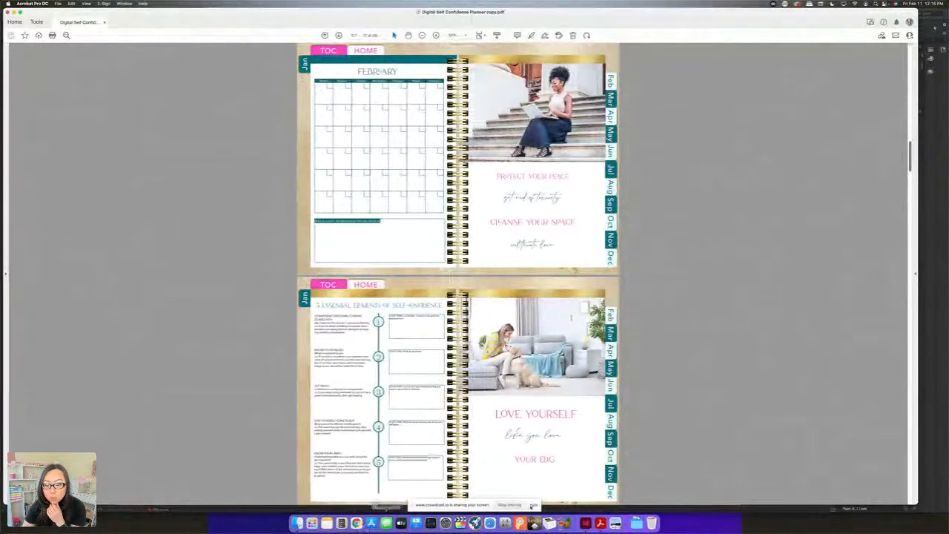
# Return to InDesign and change the title on the January calendar spread to "JANUARY 2022"
pyautogui.click(585, 522)
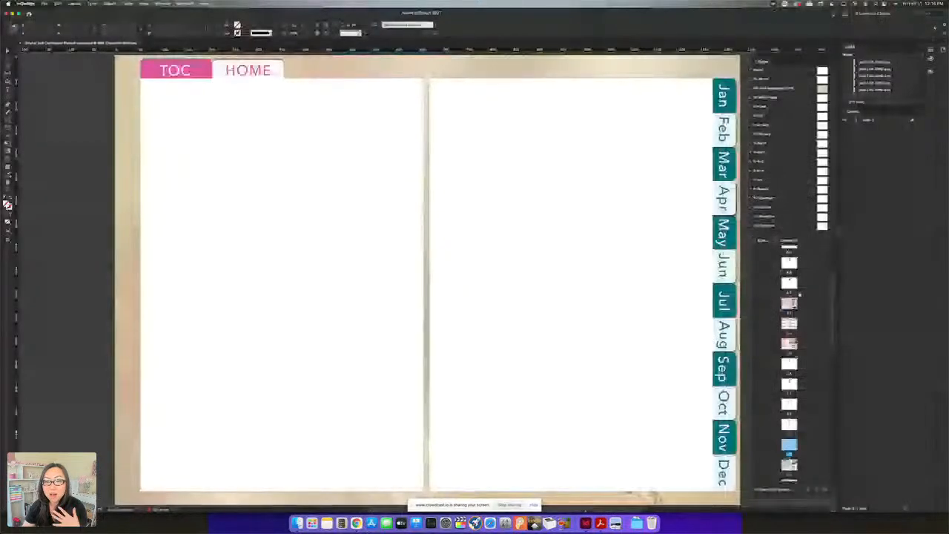
pyautogui.click(791, 302)
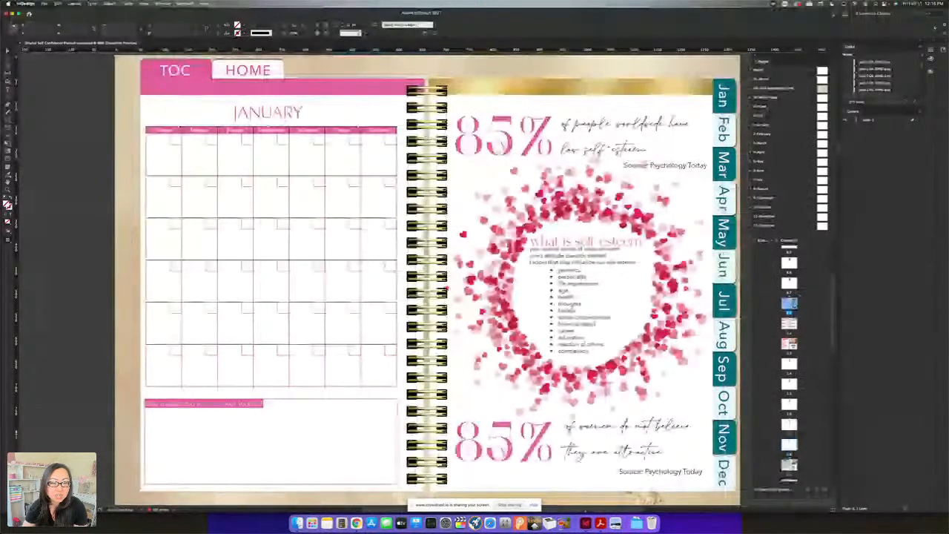
pyautogui.doubleClick(297, 112)
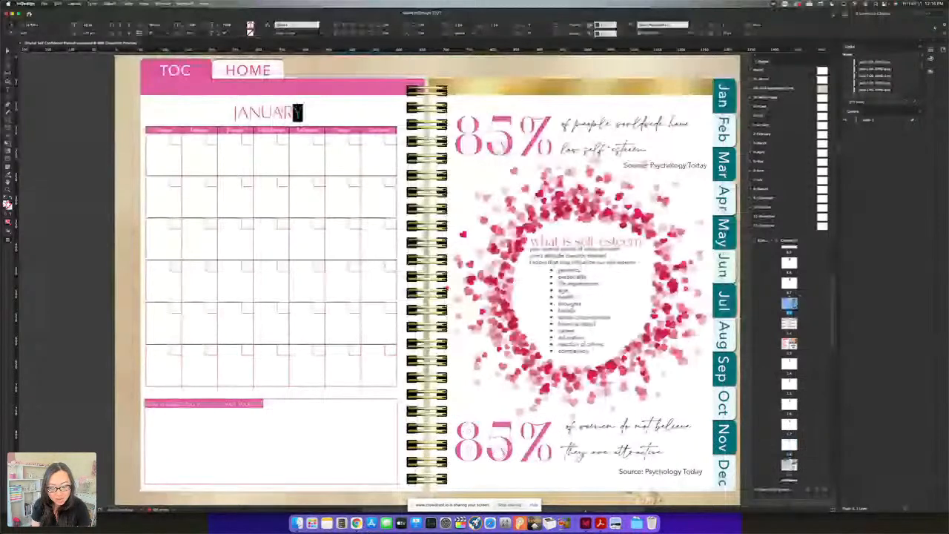
pyautogui.moveTo(299, 112); pyautogui.dragTo(209, 109)
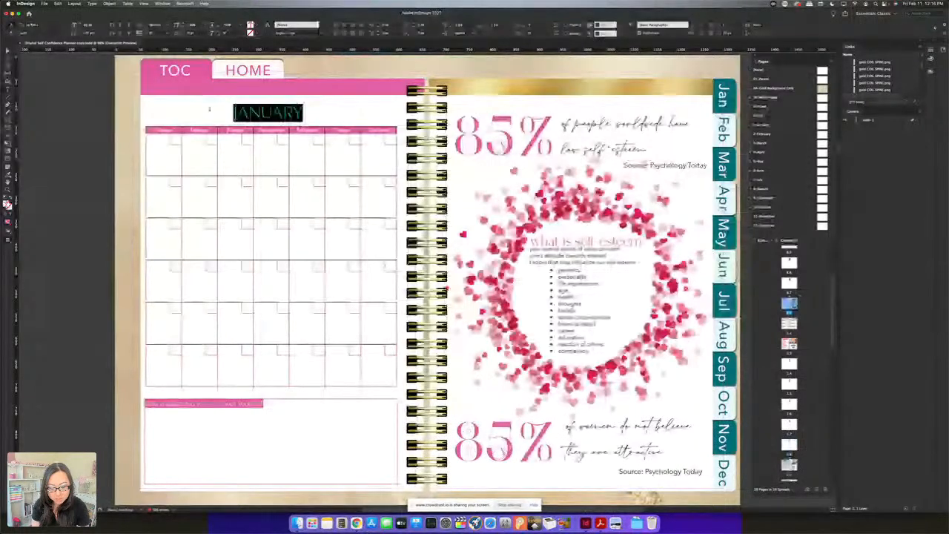
pyautogui.write('JANUARY 2022')
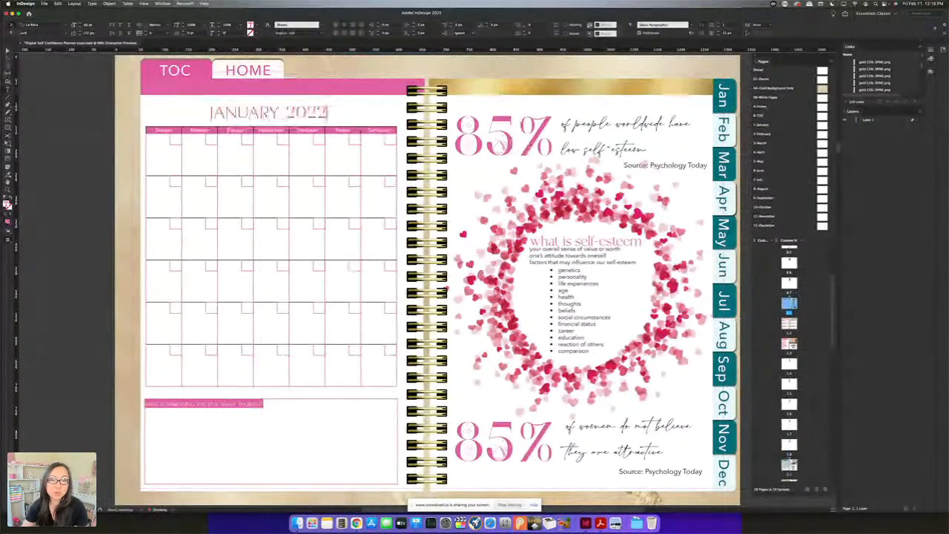
pyautogui.press('Escape')
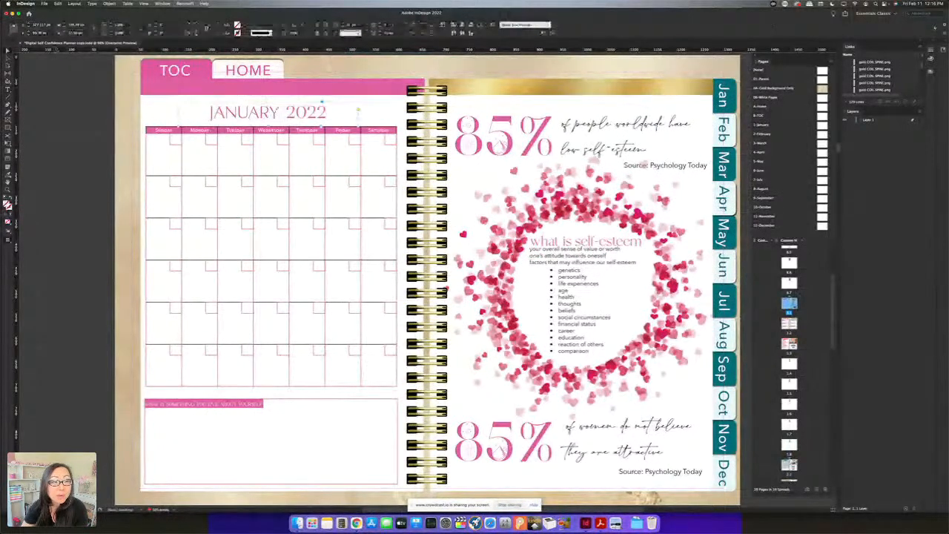
# Recolour the "JANUARY 2022" title text with the cyan swatch C=100 M=0 Y=0 K=0
pyautogui.press('t')
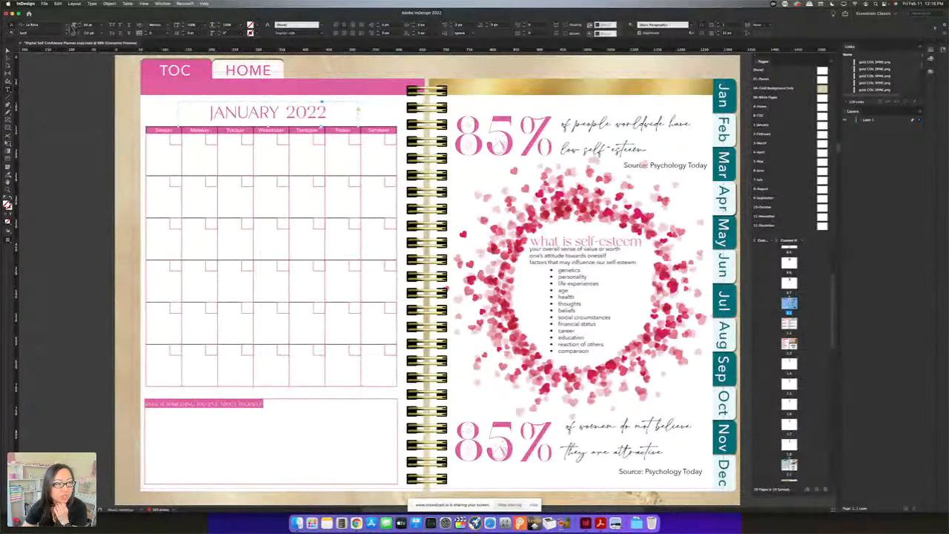
pyautogui.click(189, 34)
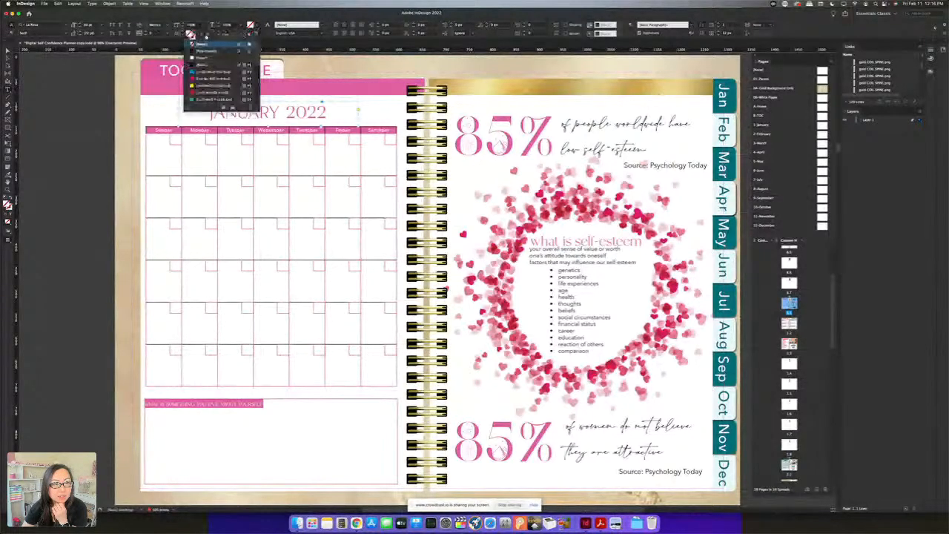
pyautogui.click(206, 35)
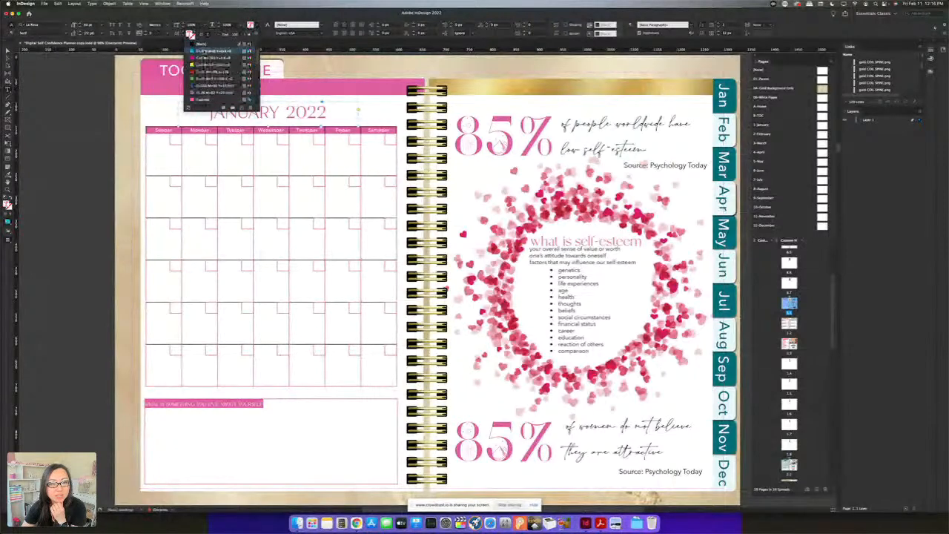
pyautogui.click(205, 51)
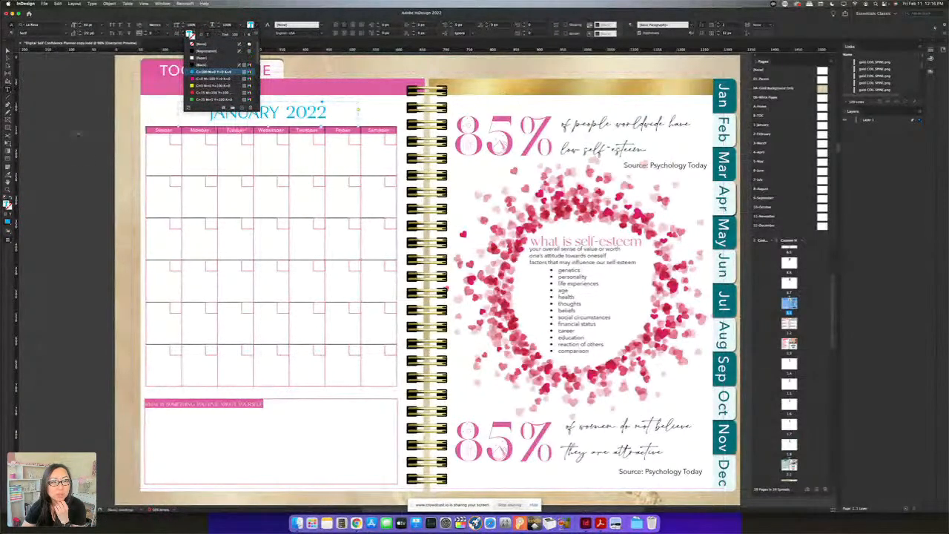
pyautogui.click(74, 159)
# Fill the pink header bar above the January calendar with the cyan swatch
pyautogui.click(9, 51)
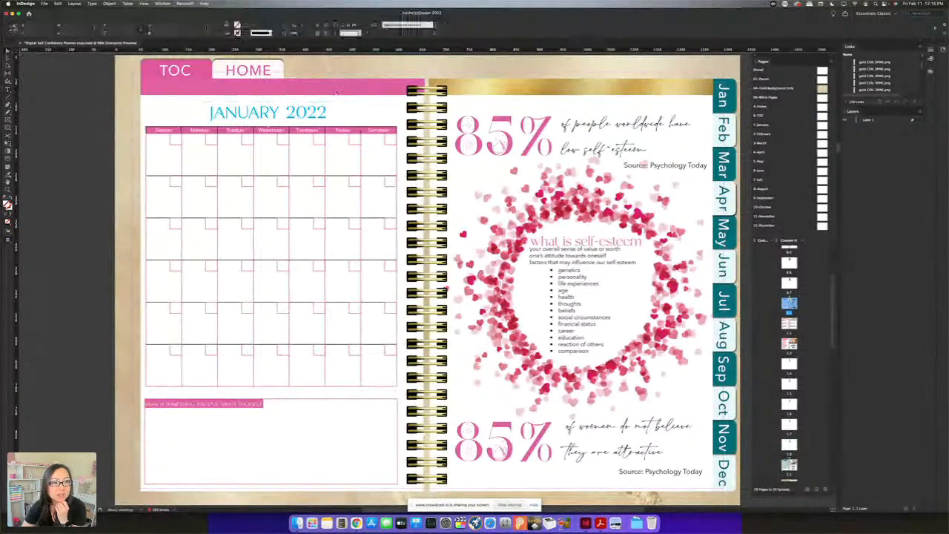
pyautogui.click(398, 89)
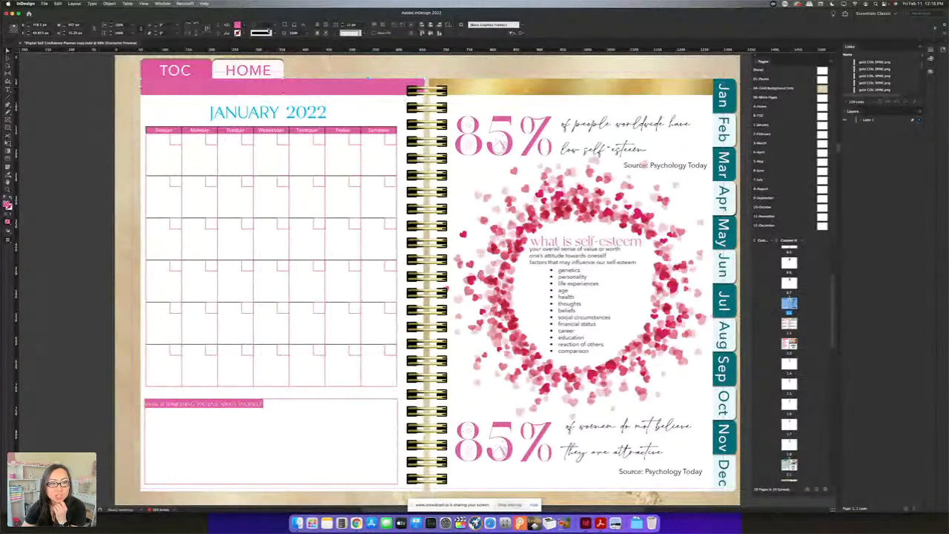
pyautogui.click(237, 25)
pyautogui.click(204, 51)
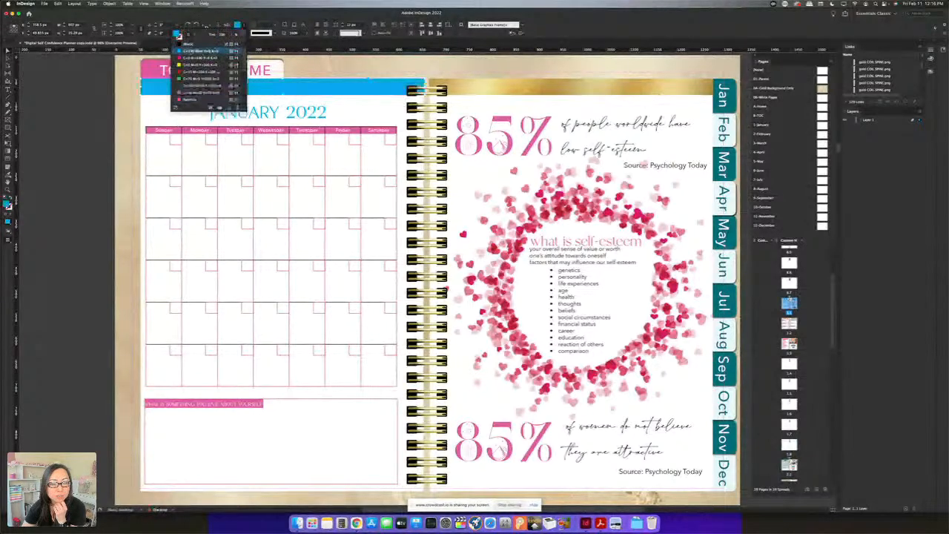
pyautogui.click(132, 180)
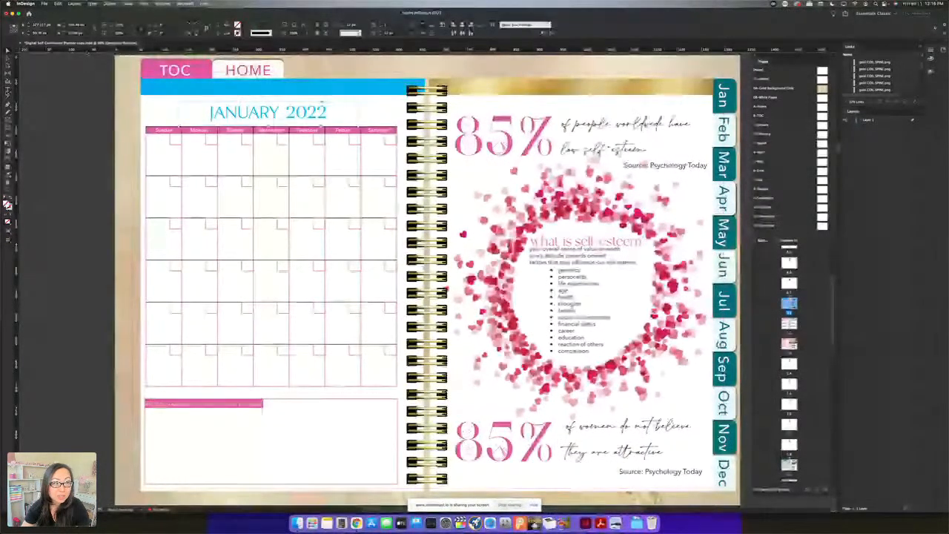
# Change the font of the January 2022 title to a handwritten script typeface
pyautogui.doubleClick(268, 112)
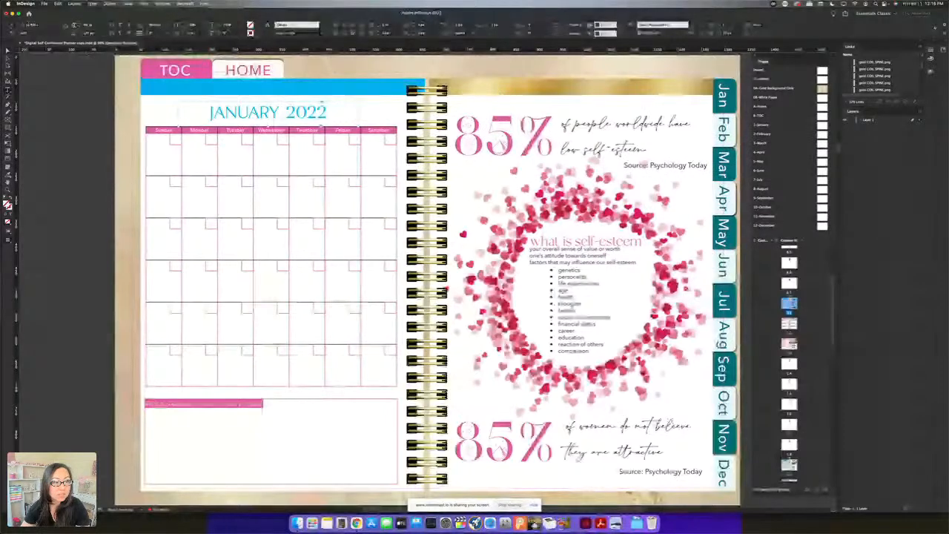
pyautogui.click(61, 25)
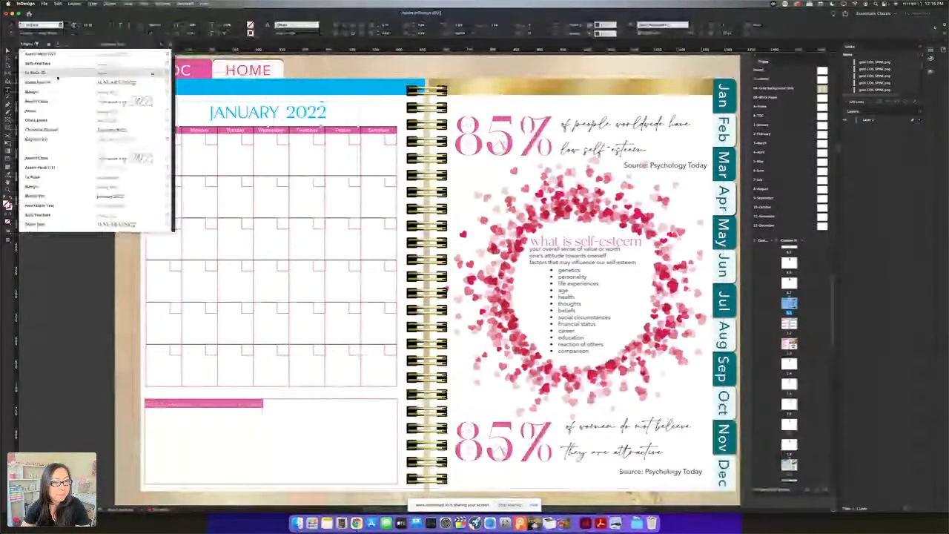
pyautogui.click(58, 74)
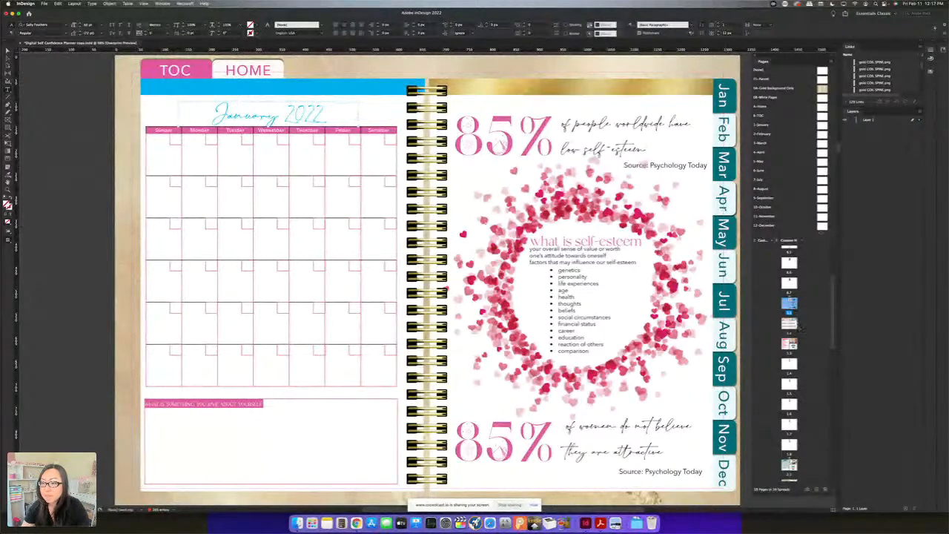
# On the 2-February parent spread, relabel the Mar tab as "3" and the Feb tab as "2"
pyautogui.doubleClick(822, 125)
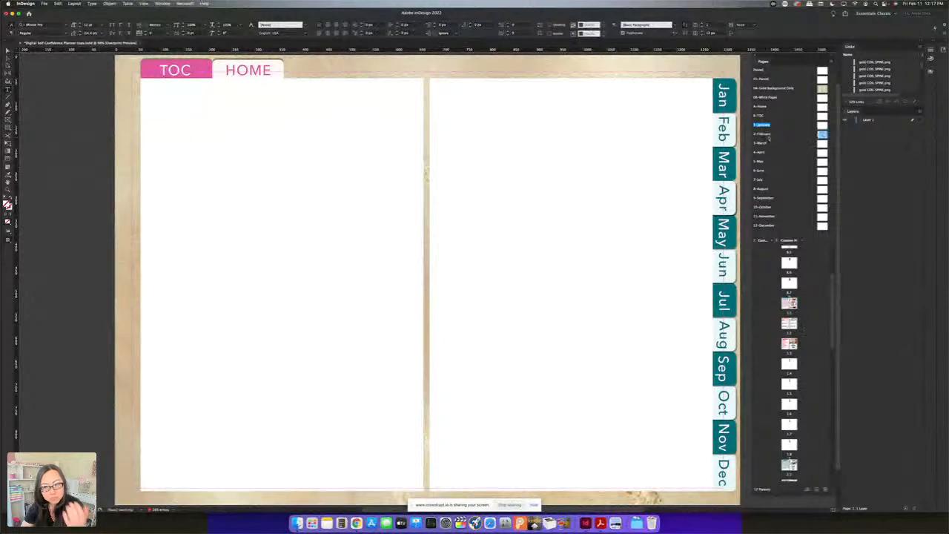
pyautogui.doubleClick(763, 133)
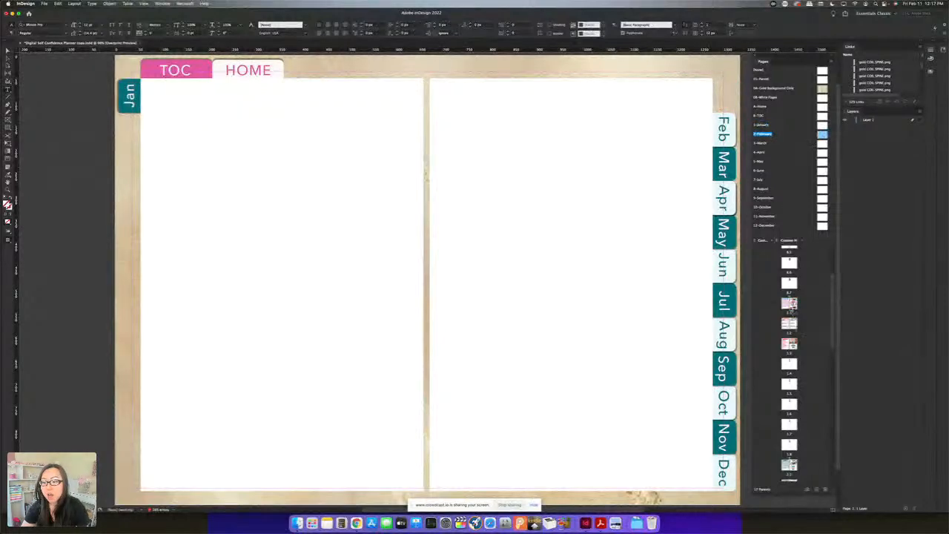
pyautogui.click(734, 175)
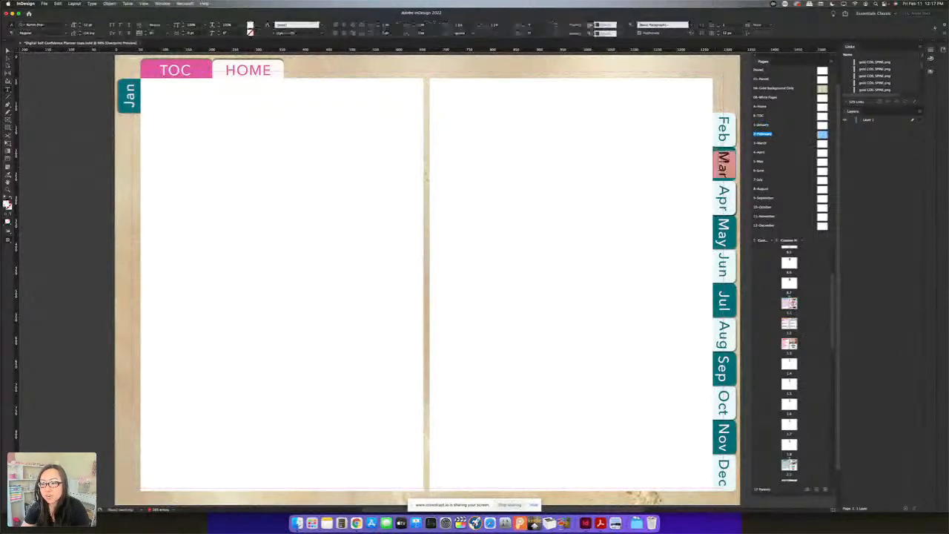
pyautogui.write('3')
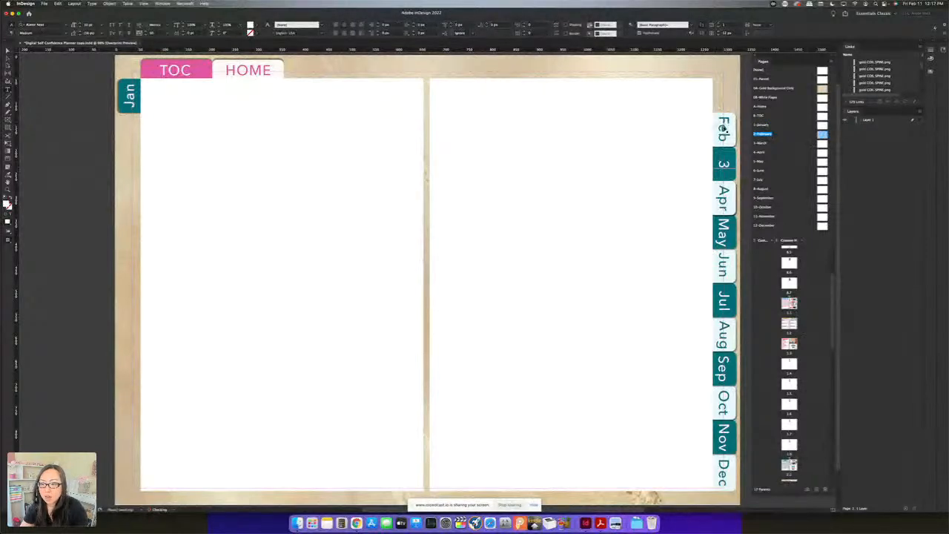
pyautogui.press('Escape')
pyautogui.doubleClick(725, 131)
pyautogui.write('2')
pyautogui.press('Escape')
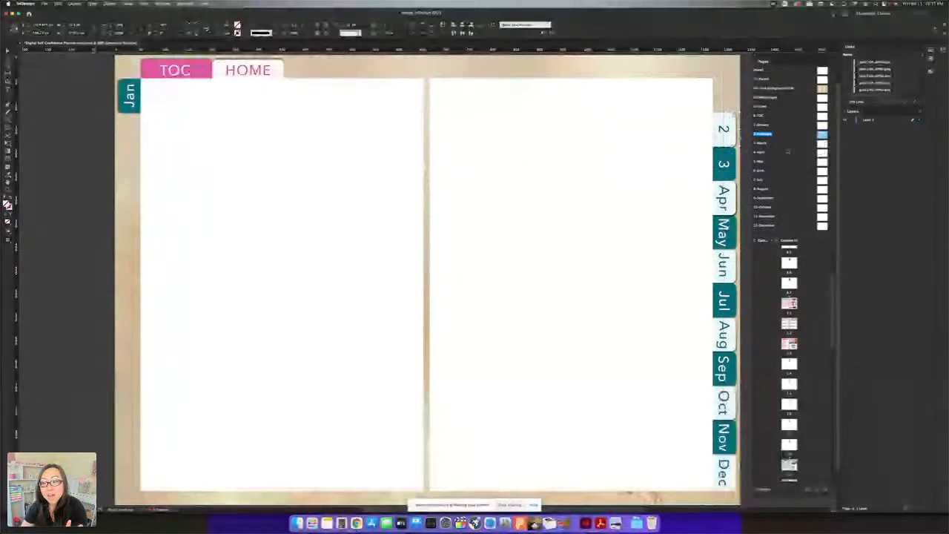
# On the 3-March parent spread, relabel the Feb tab as "2" and the Mar tab as "3"
pyautogui.doubleClick(762, 142)
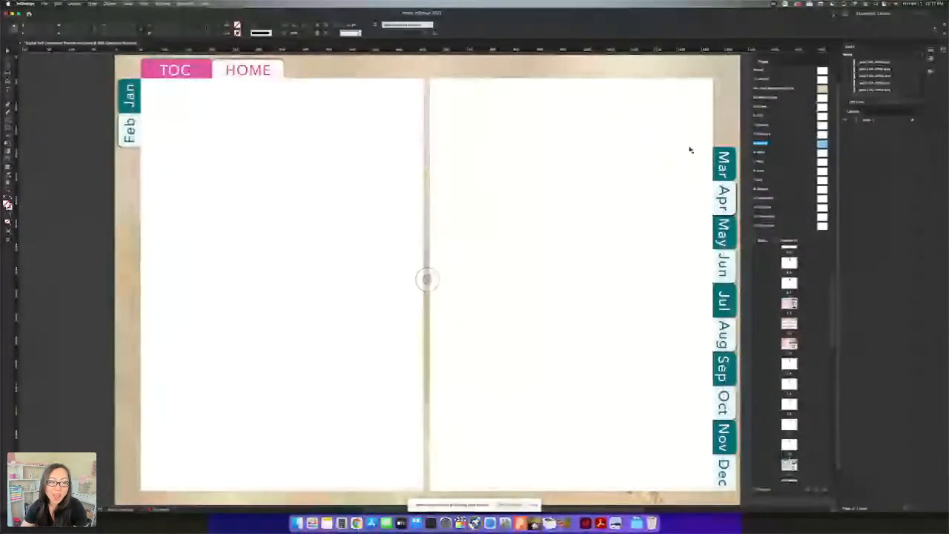
pyautogui.click(129, 133)
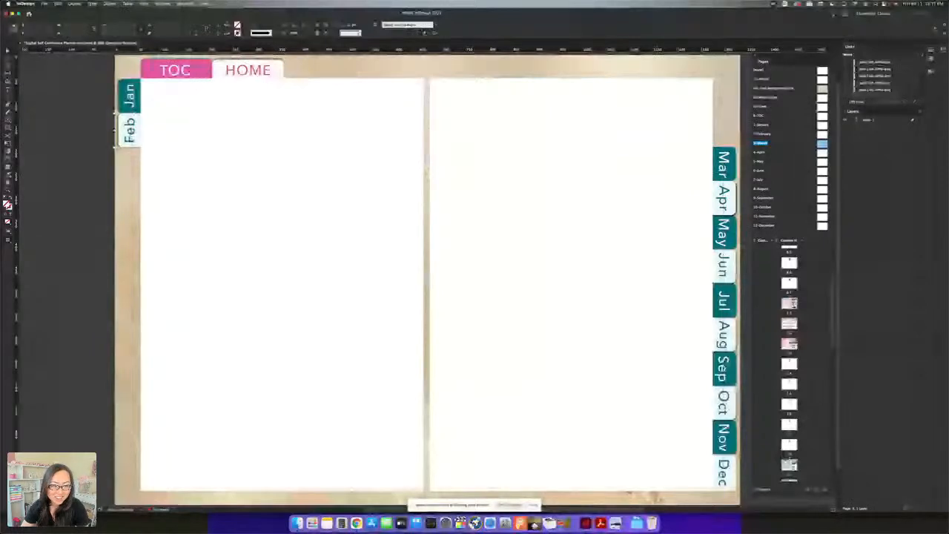
pyautogui.doubleClick(130, 132)
pyautogui.press('super+a')
pyautogui.write('2')
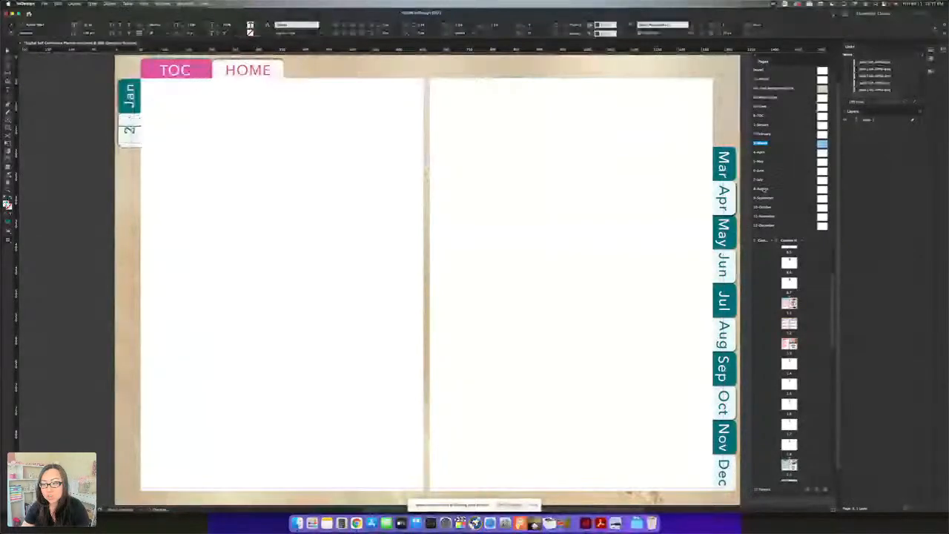
pyautogui.doubleClick(724, 165)
pyautogui.write('3')
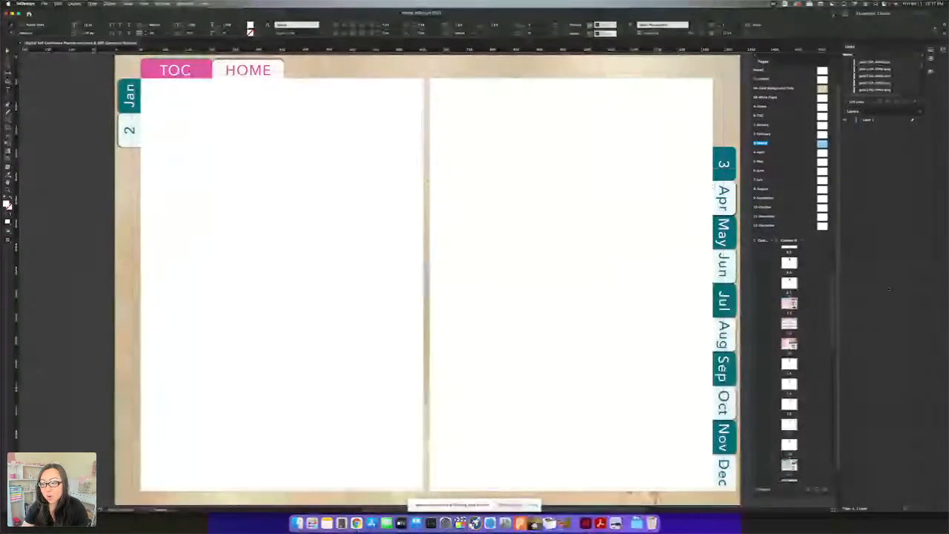
# Review the January calendar spread, the front cover and the back cover, ending on the back cover page
pyautogui.click(790, 304)
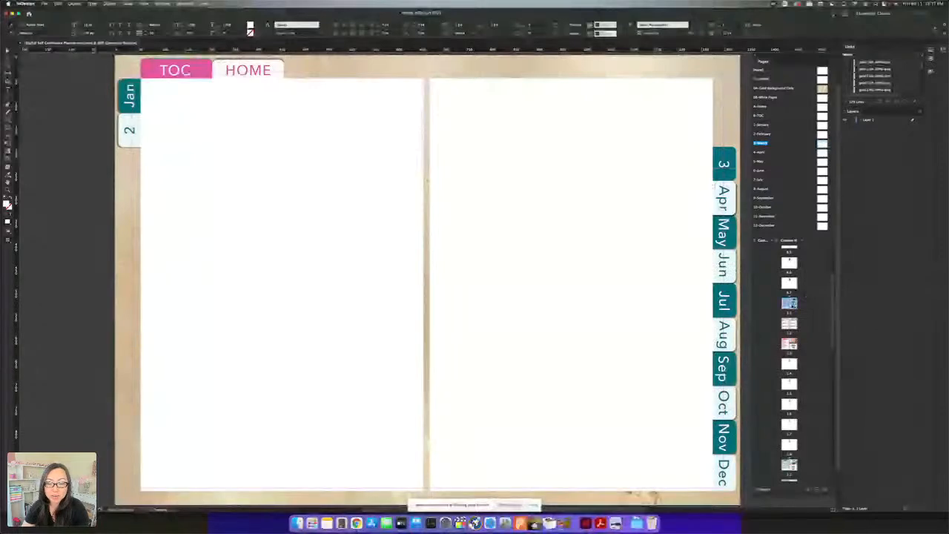
pyautogui.doubleClick(790, 303)
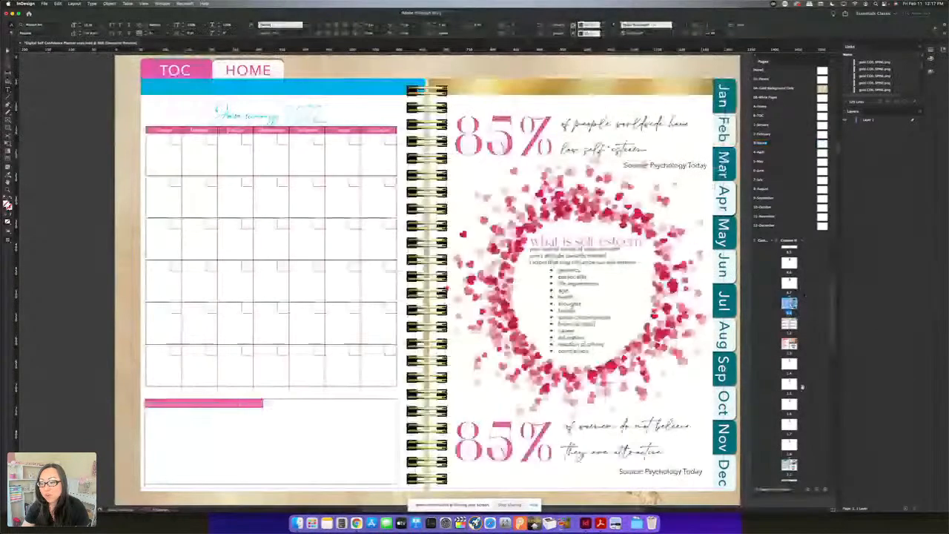
pyautogui.scroll(-5, 803, 394)
pyautogui.scroll(-3, 802, 397)
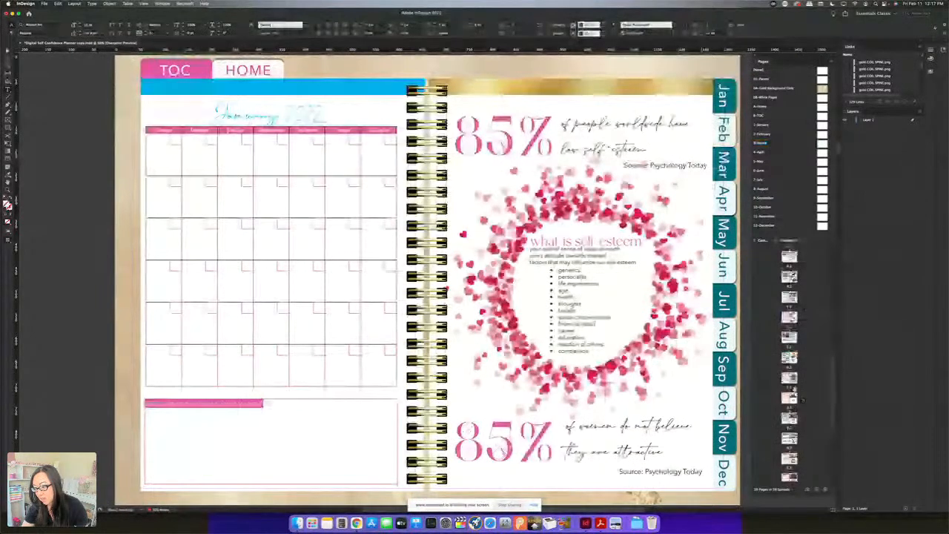
pyautogui.scroll(-2, 802, 400)
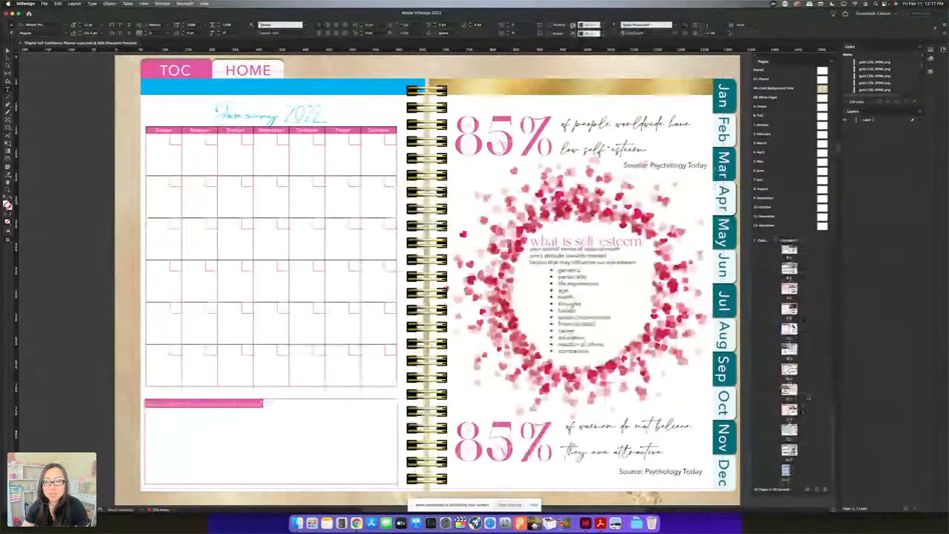
pyautogui.doubleClick(786, 468)
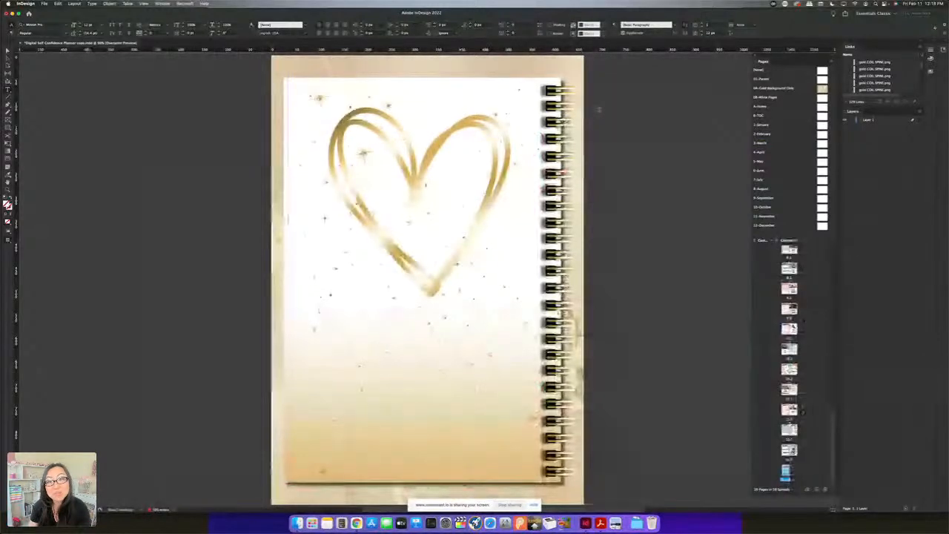
pyautogui.scroll(10, 788, 363)
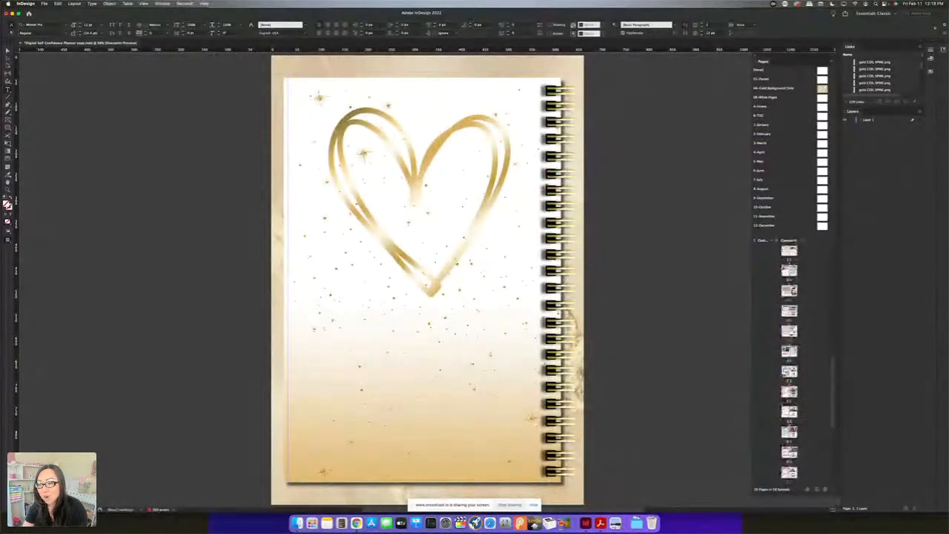
pyautogui.doubleClick(764, 254)
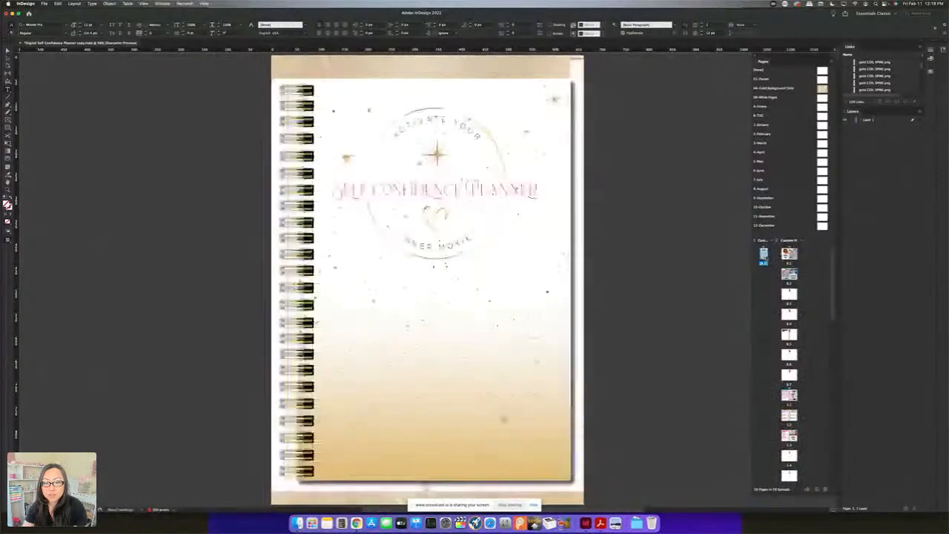
pyautogui.scroll(-15, 795, 470)
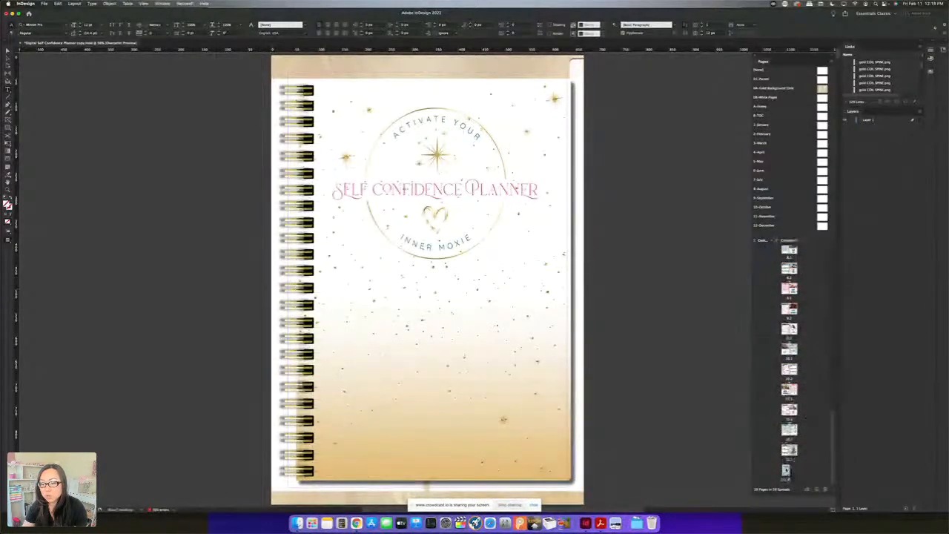
pyautogui.doubleClick(786, 469)
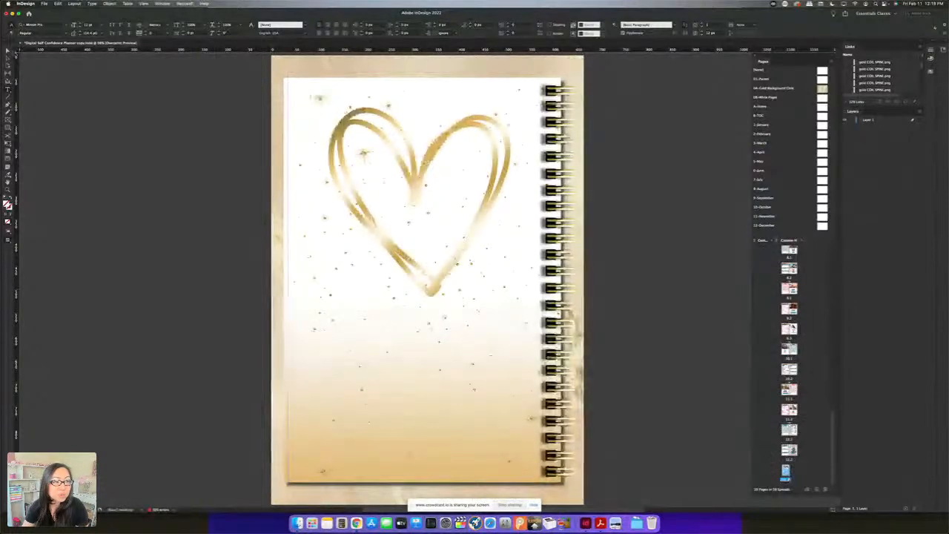
# Nudge the back cover image slightly to the left on its page and deselect it
pyautogui.press('v')
pyautogui.moveTo(345, 92); pyautogui.dragTo(420, 114)
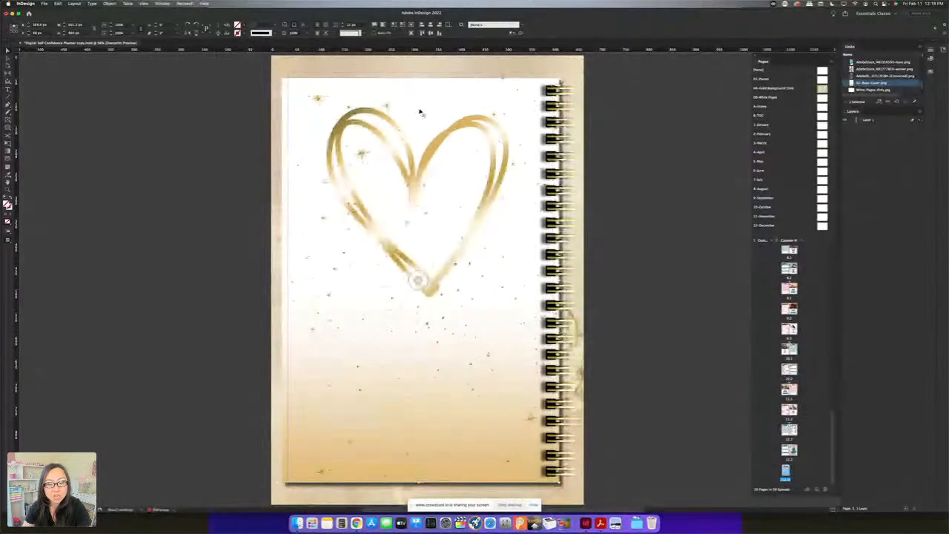
pyautogui.click(667, 289)
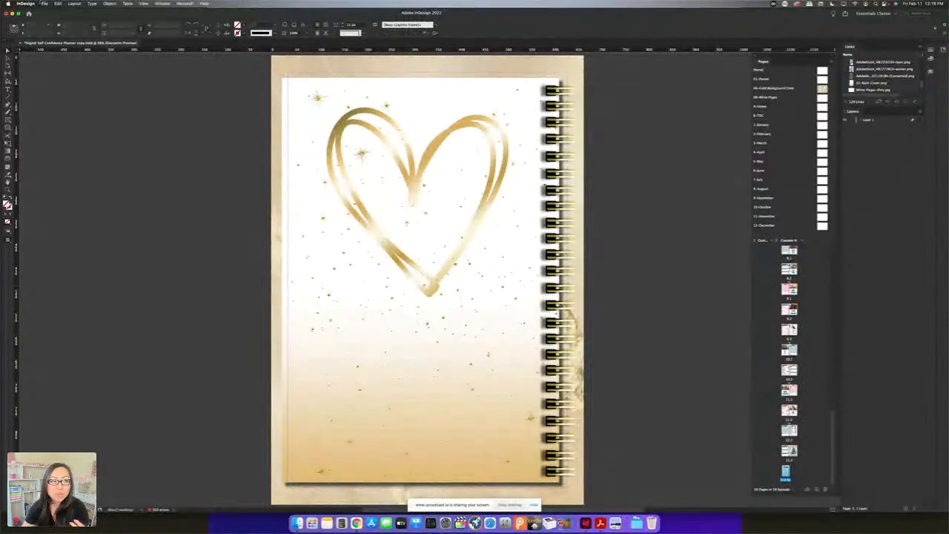
pyautogui.click(45, 3)
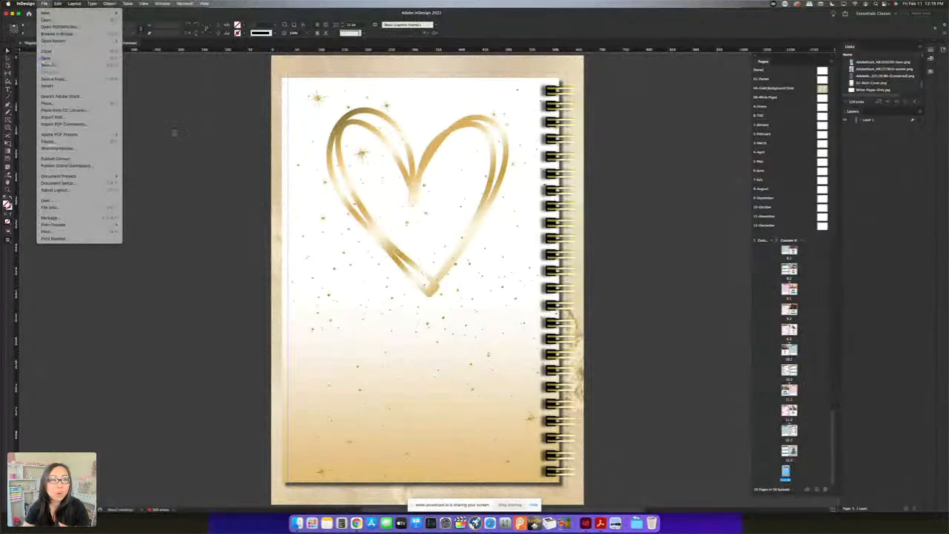
pyautogui.click(207, 181)
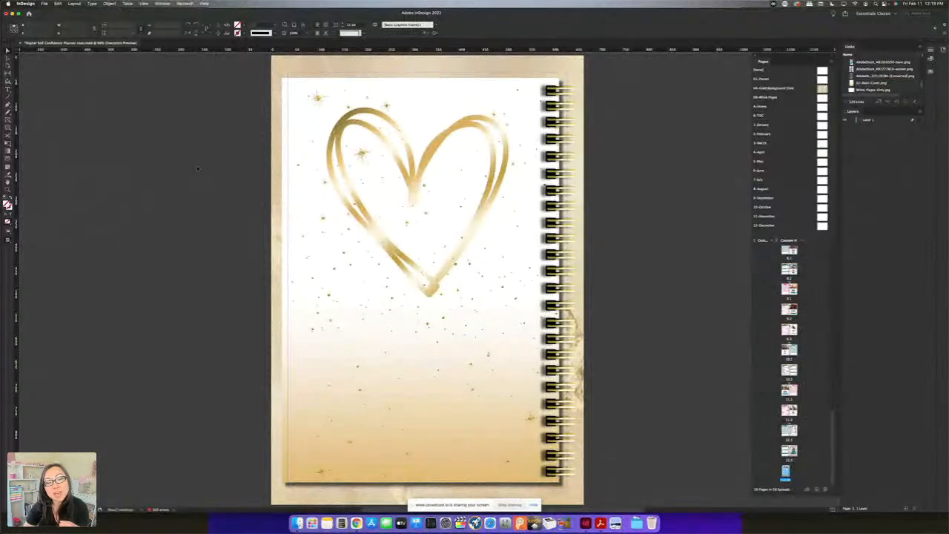
pyautogui.click(43, 3)
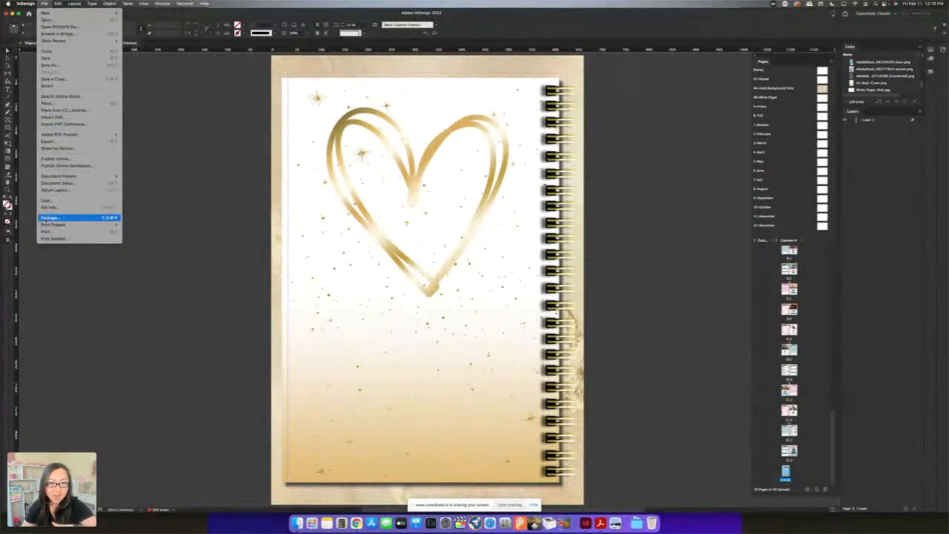
pyautogui.click(184, 152)
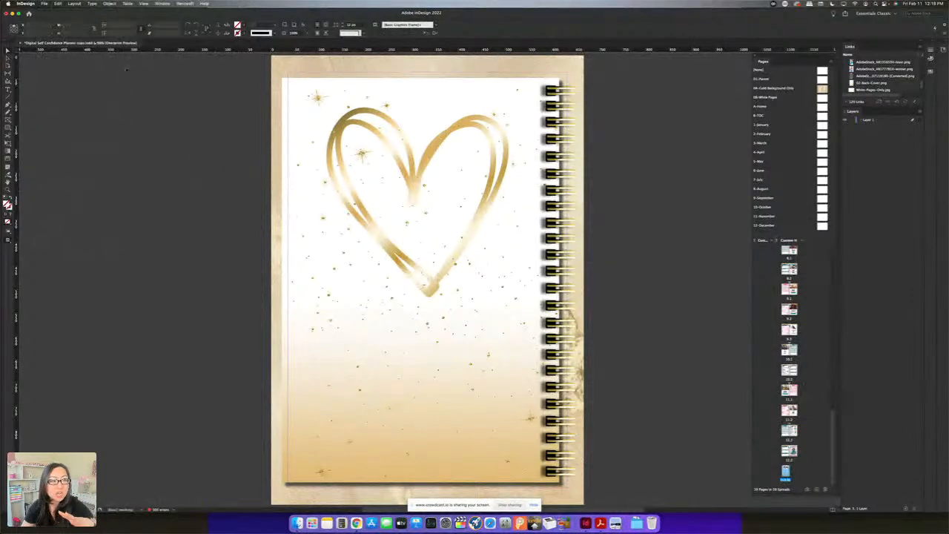
# Bring up the export settings, examine the available file formats, and close them without exporting
pyautogui.click(44, 3)
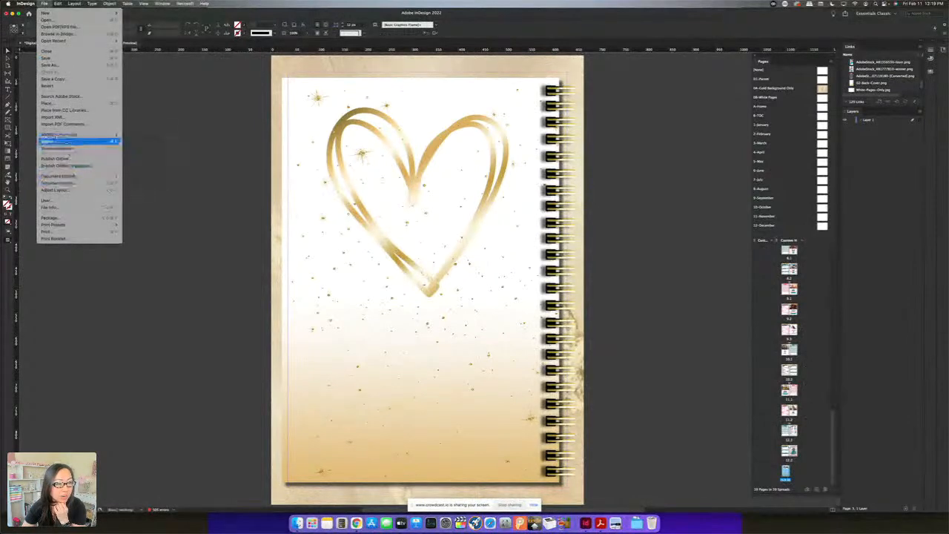
pyautogui.click(52, 141)
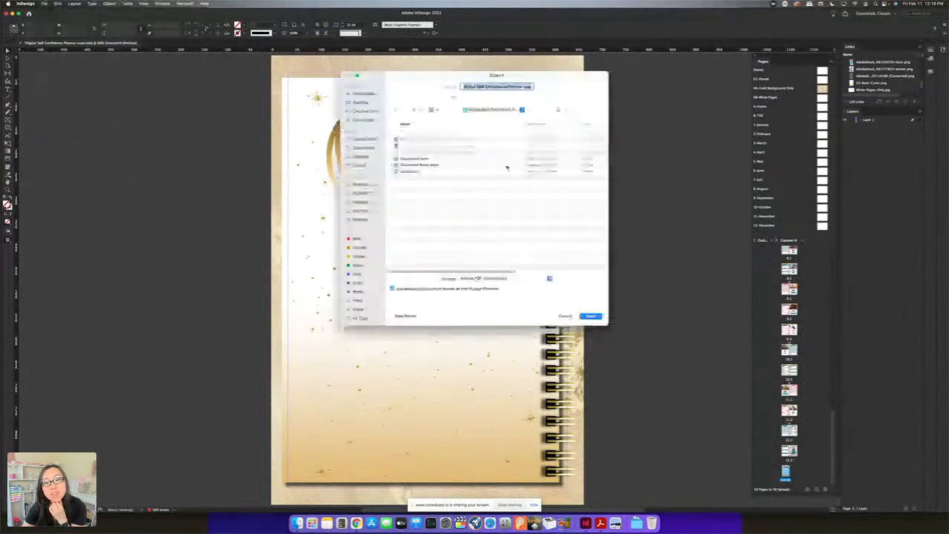
pyautogui.click(508, 277)
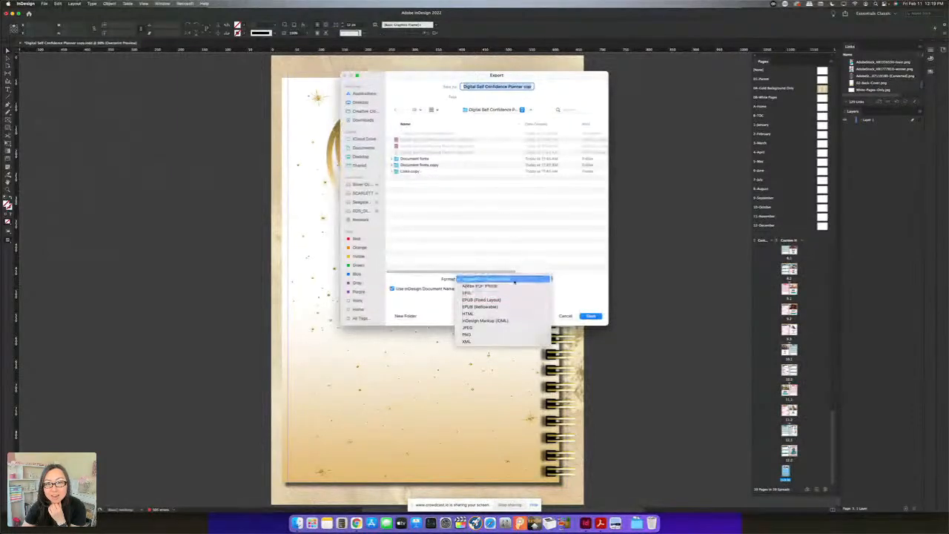
pyautogui.click(569, 283)
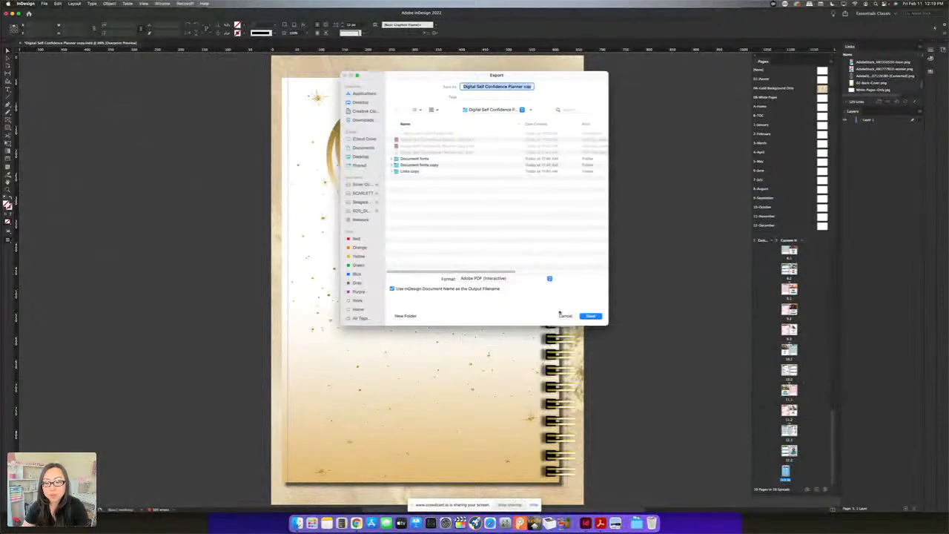
pyautogui.click(565, 315)
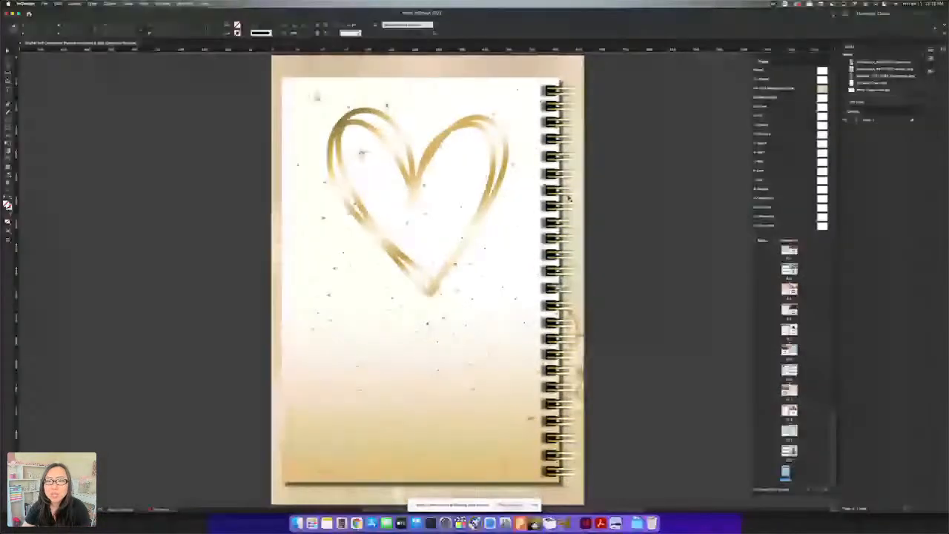
# Delete the gold coil spine from the back cover
pyautogui.click(567, 95)
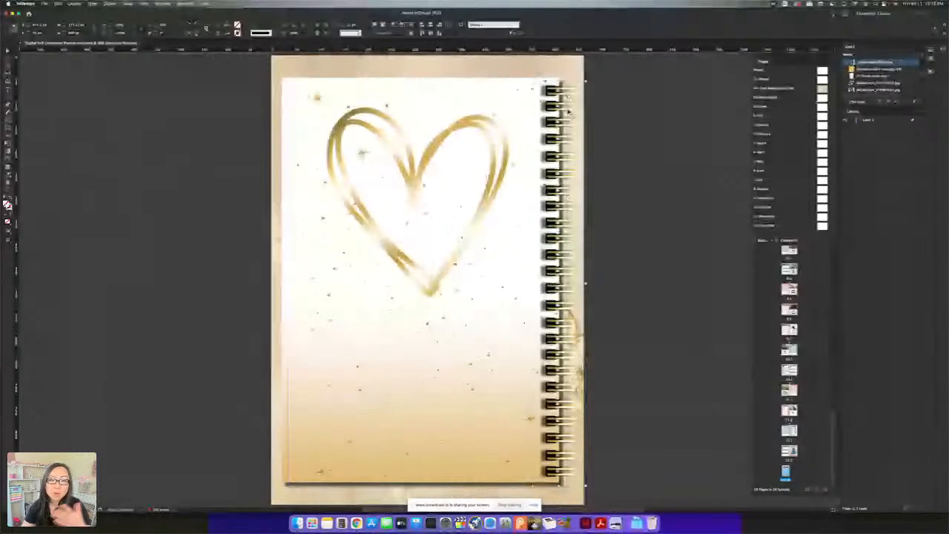
pyautogui.press('Delete')
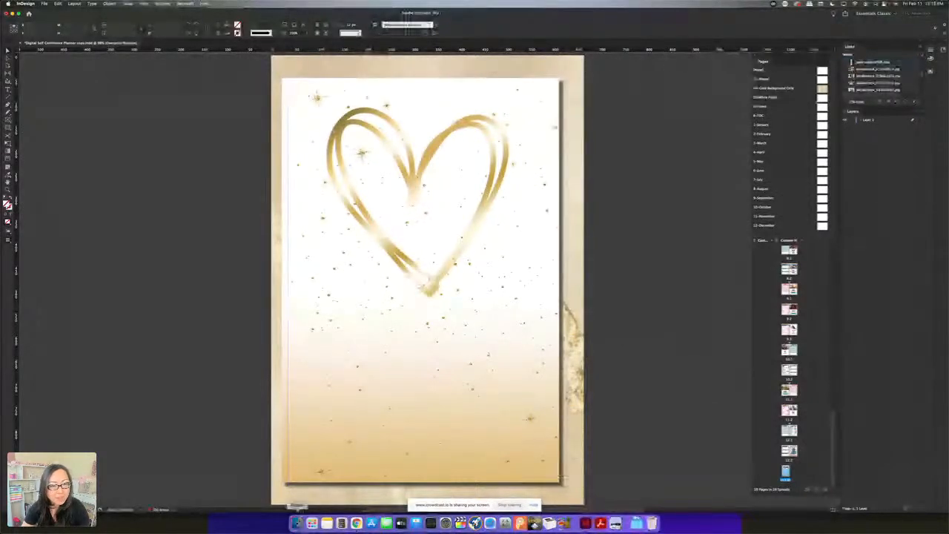
# Switch to Finder and open the coil binder spine folder inside the Digital Planner JPEGs folder
pyautogui.press('super+d')
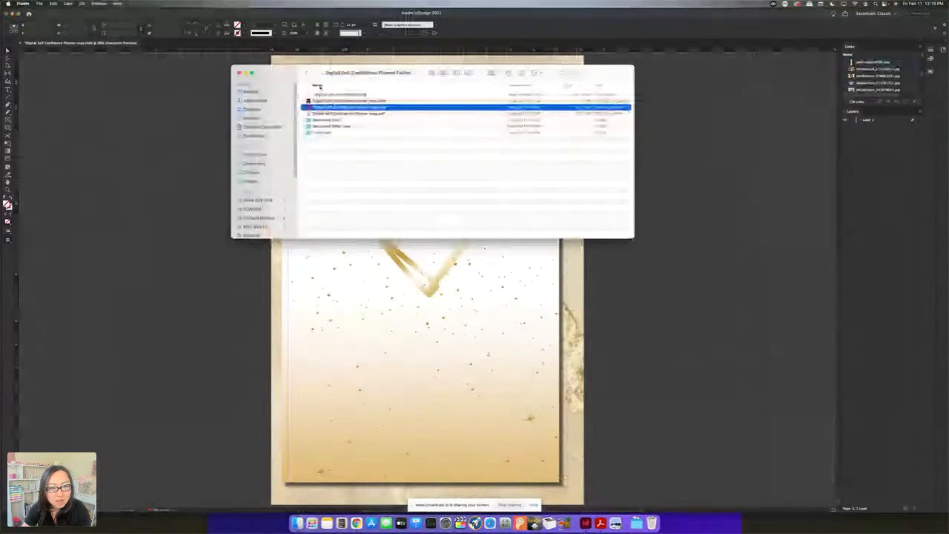
pyautogui.click(261, 164)
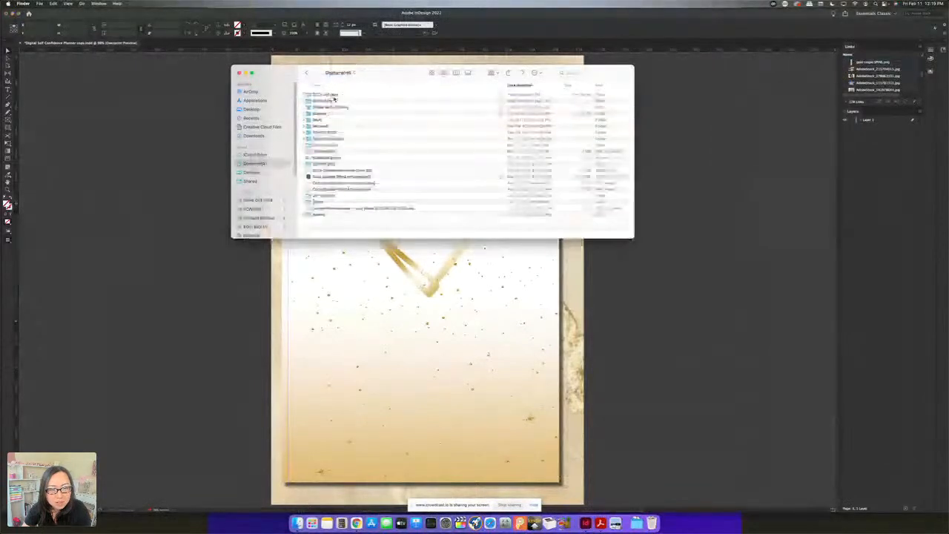
pyautogui.scroll(-5, 335, 167)
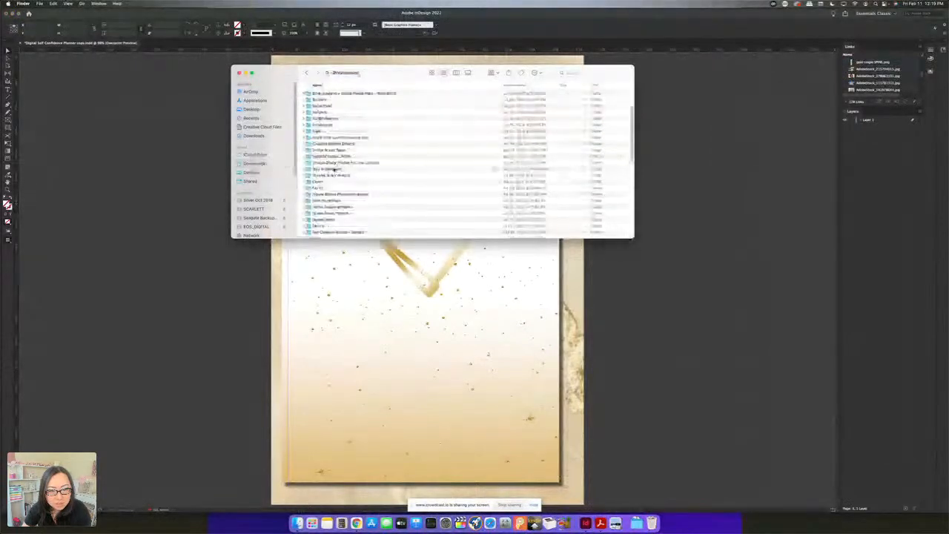
pyautogui.doubleClick(327, 121)
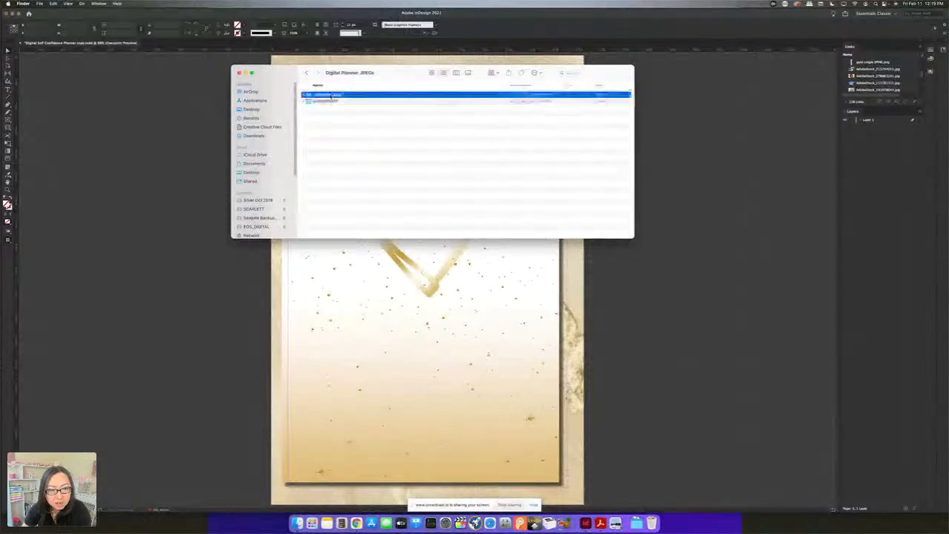
pyautogui.doubleClick(331, 96)
# Place the LIGHT PINK COIL SINGLE spine image on the back cover page and position it over the cover's right edge
pyautogui.moveTo(327, 101); pyautogui.dragTo(544, 269)
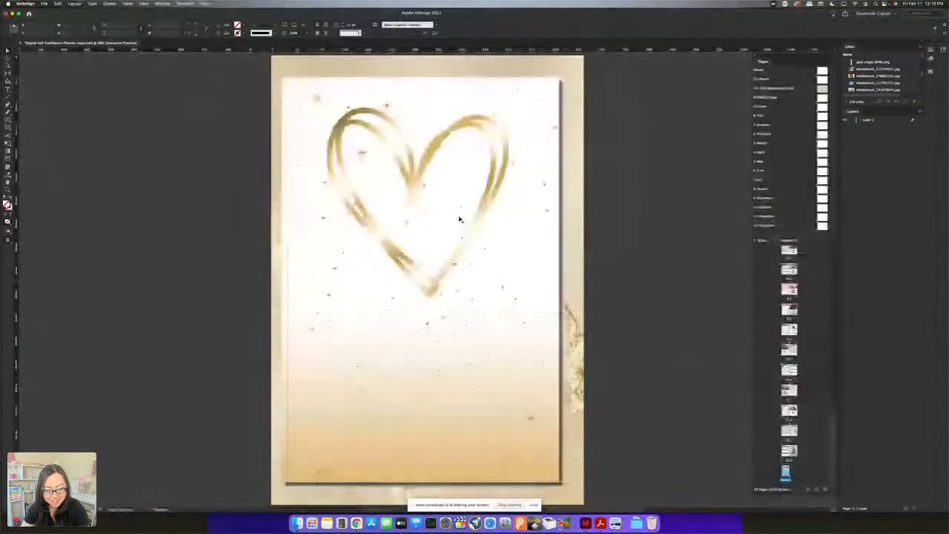
pyautogui.press('super+Tab')
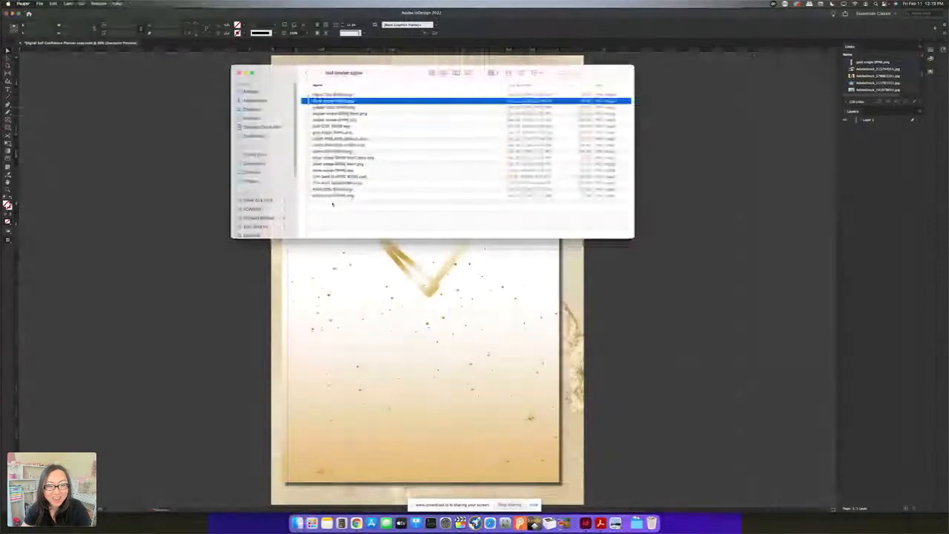
pyautogui.click(330, 144)
pyautogui.click(329, 139)
pyautogui.moveTo(329, 139); pyautogui.dragTo(635, 281)
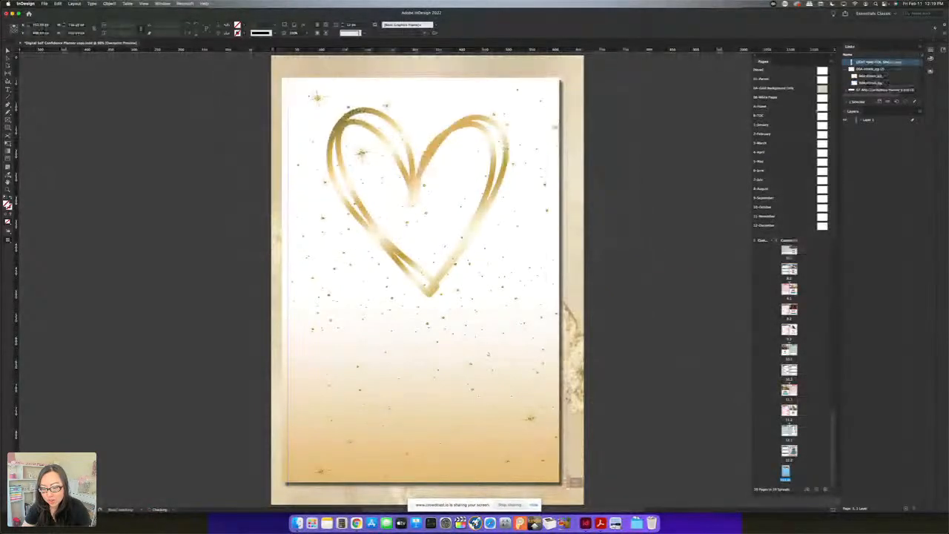
pyautogui.moveTo(563, 482); pyautogui.dragTo(563, 481)
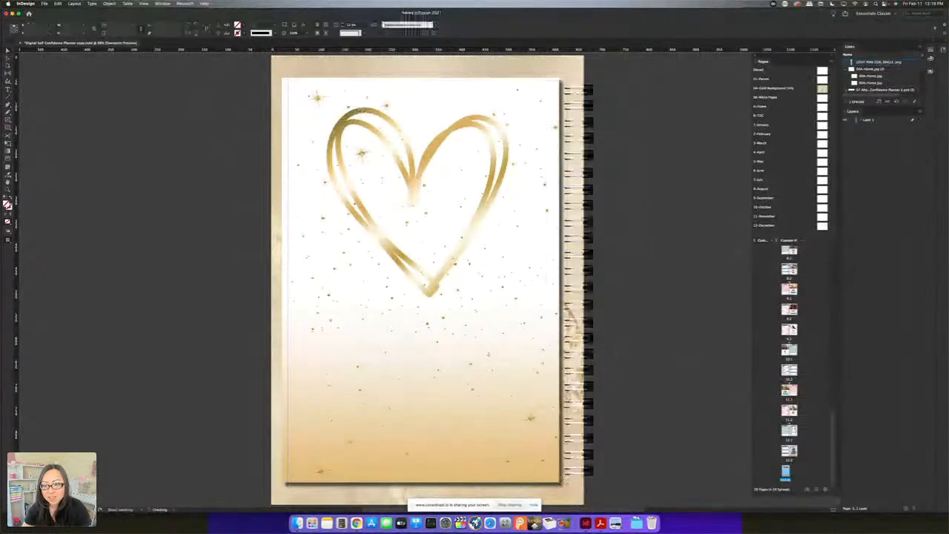
pyautogui.moveTo(572, 279); pyautogui.dragTo(550, 280)
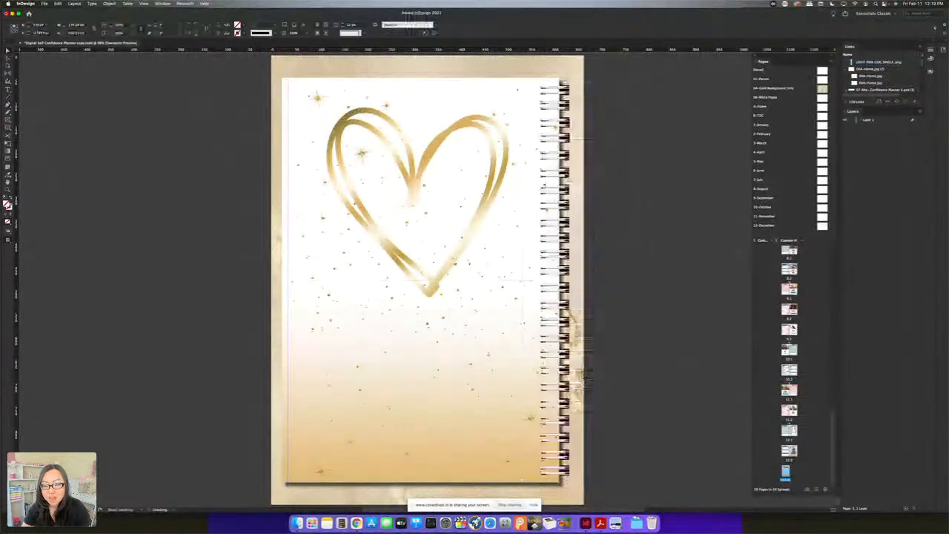
# Flip the pink coil spine horizontally so its rings face the back cover, and deselect it
pyautogui.rightClick(562, 171)
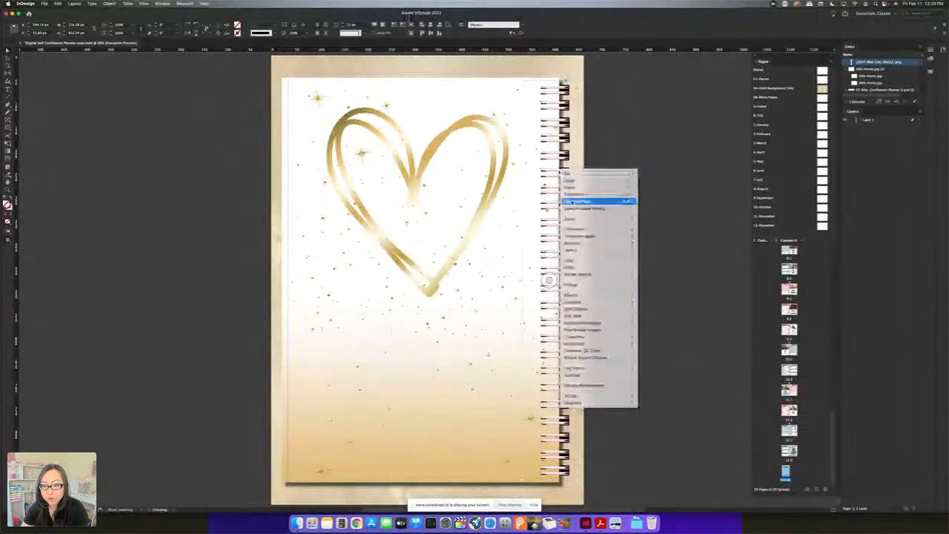
pyautogui.moveTo(586, 232)
pyautogui.click(657, 285)
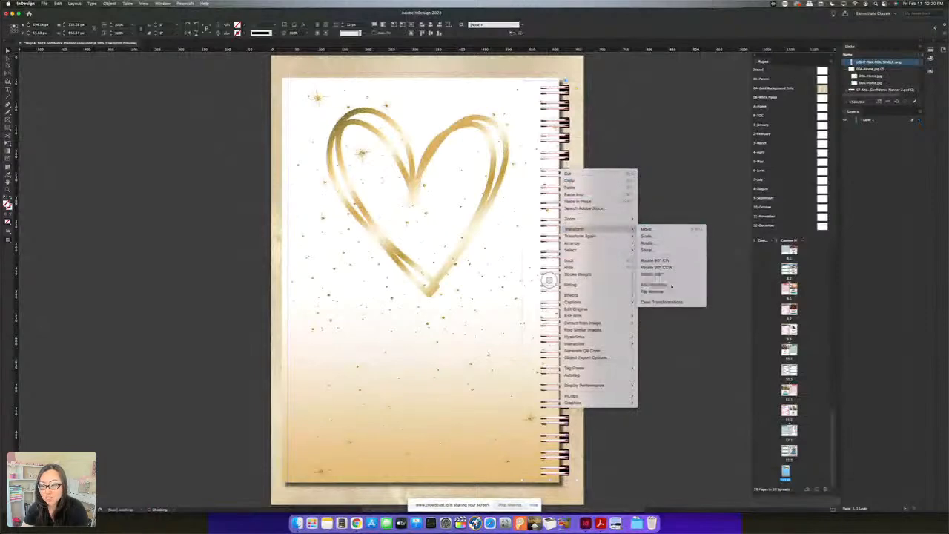
pyautogui.moveTo(551, 152); pyautogui.dragTo(559, 155)
pyautogui.click(593, 294)
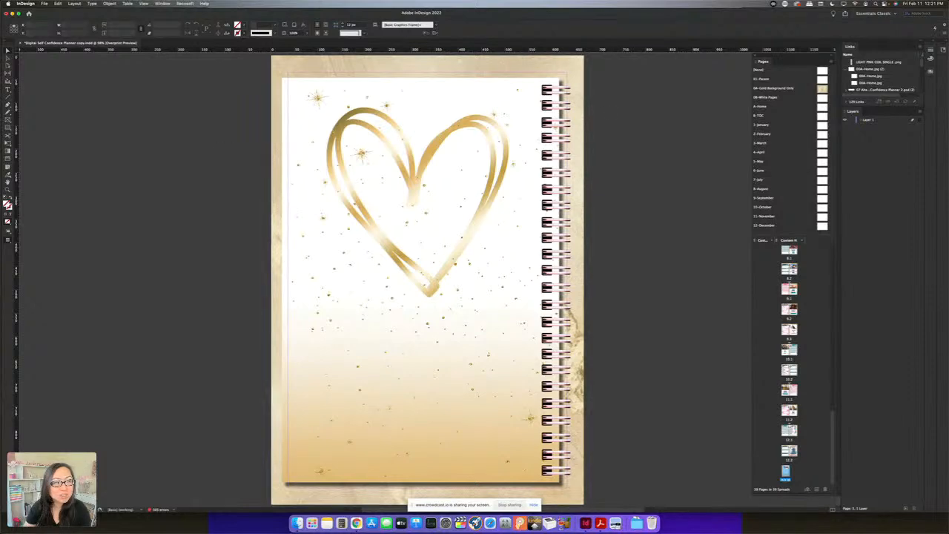
# Switch to the Chrome window showing the Crowdcast session and its chat
pyautogui.moveTo(0, 33); pyautogui.dragTo(647, 17)
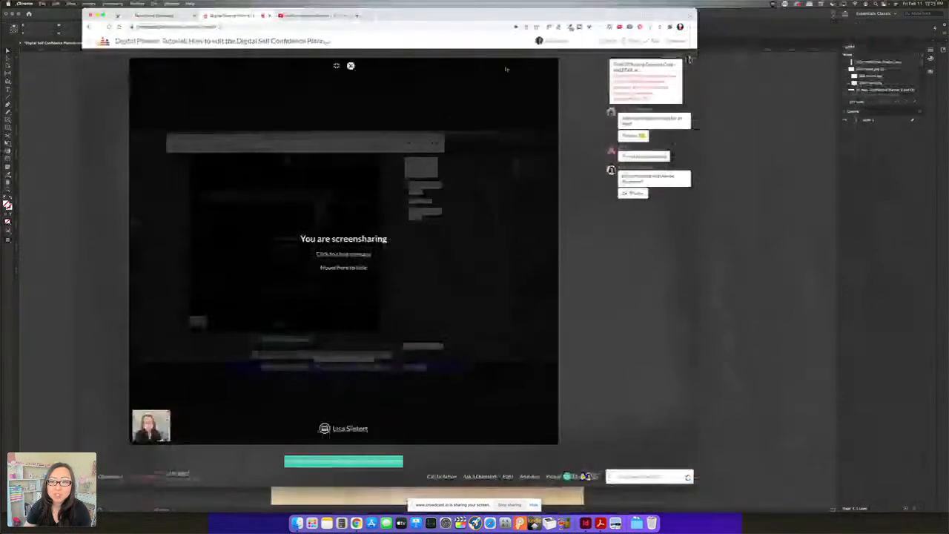